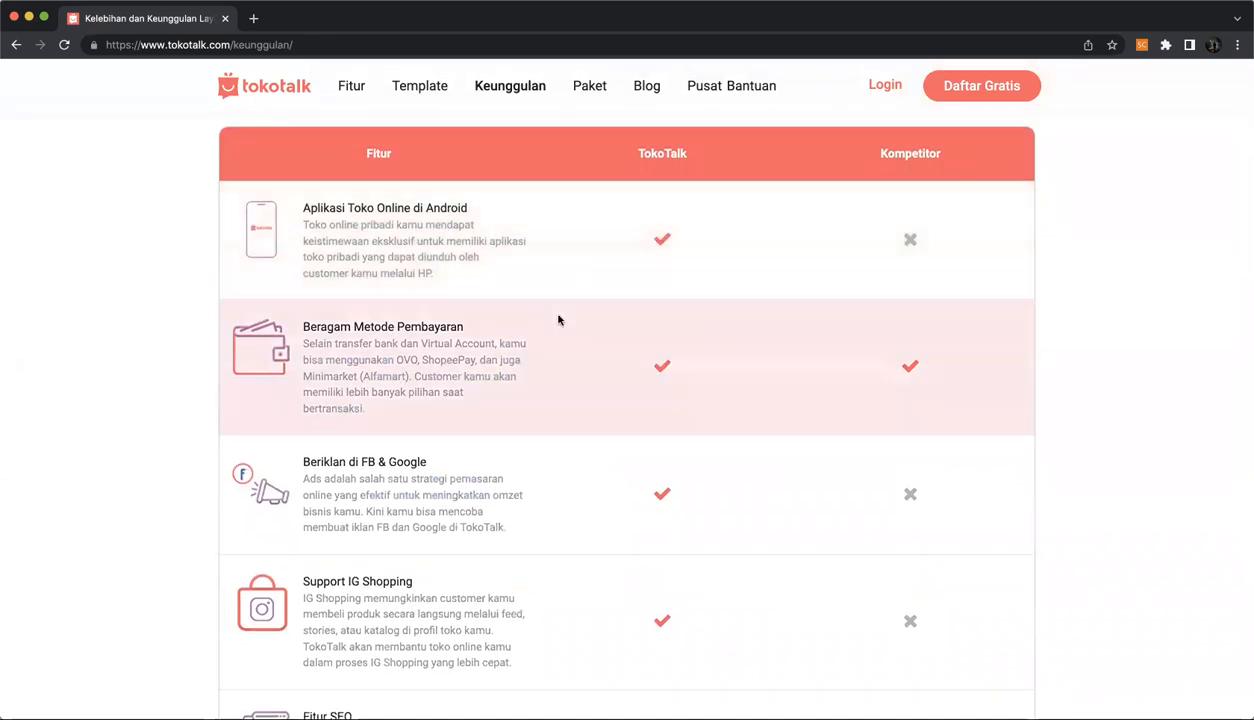
# Step: Go to the Paket page and scroll through the Basic, Premium and Pro plan comparison
pyautogui.scroll(-3, 570, 300)
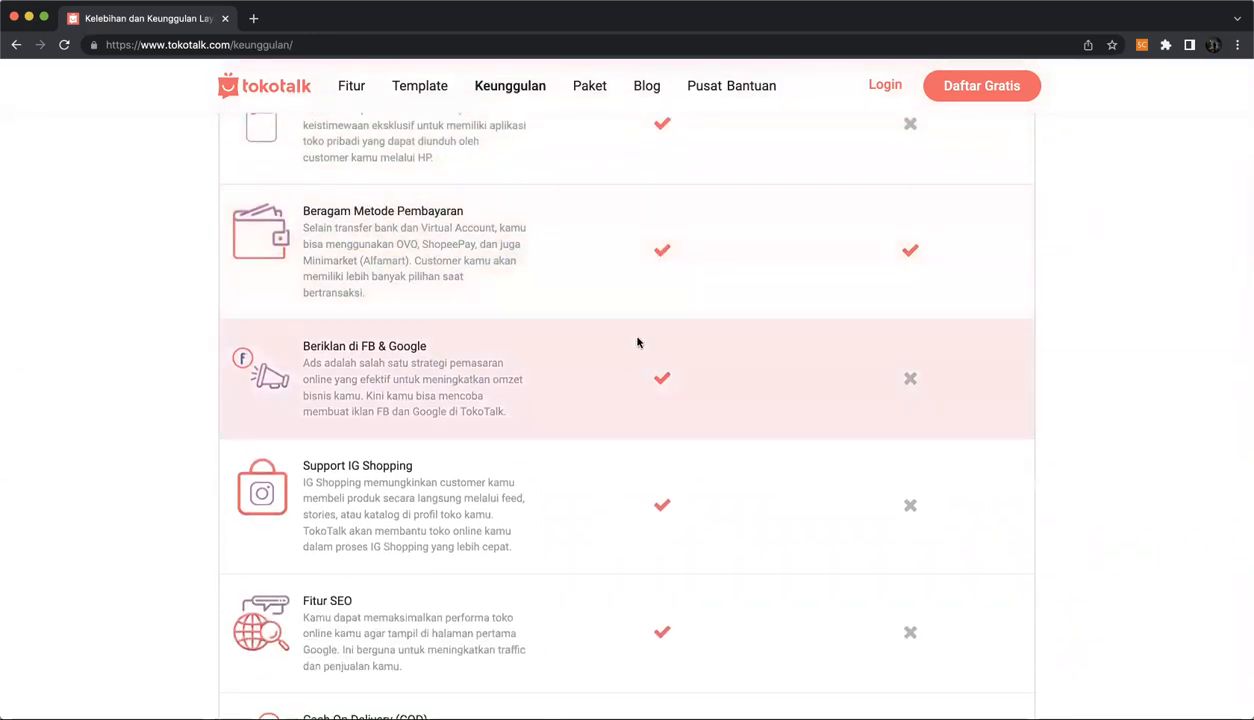
pyautogui.scroll(-4, 638, 343)
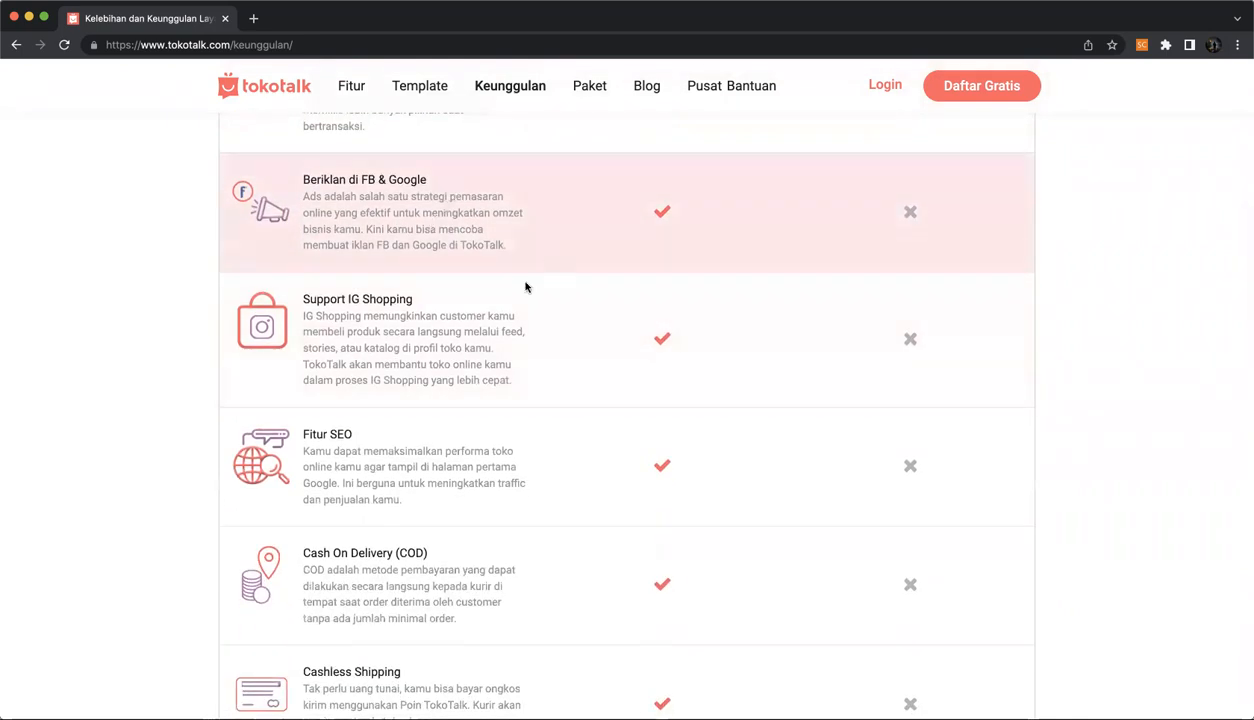
pyautogui.scroll(-20, 525, 328)
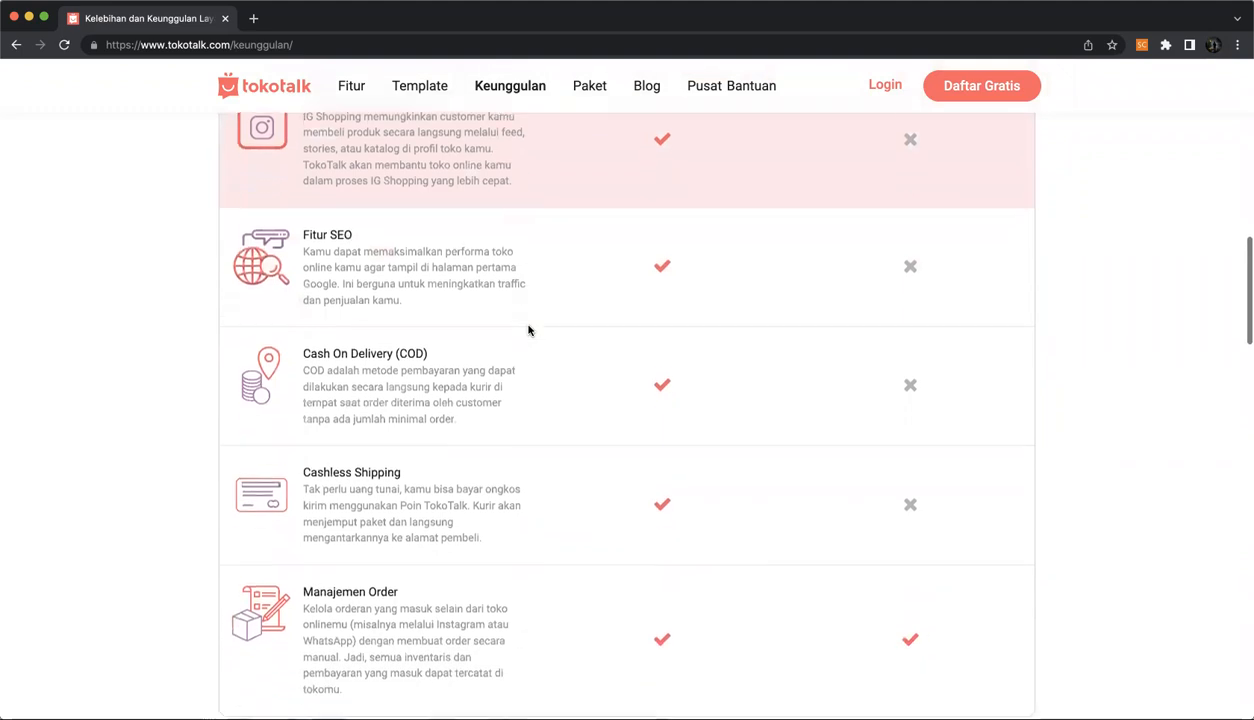
pyautogui.scroll(20, 530, 335)
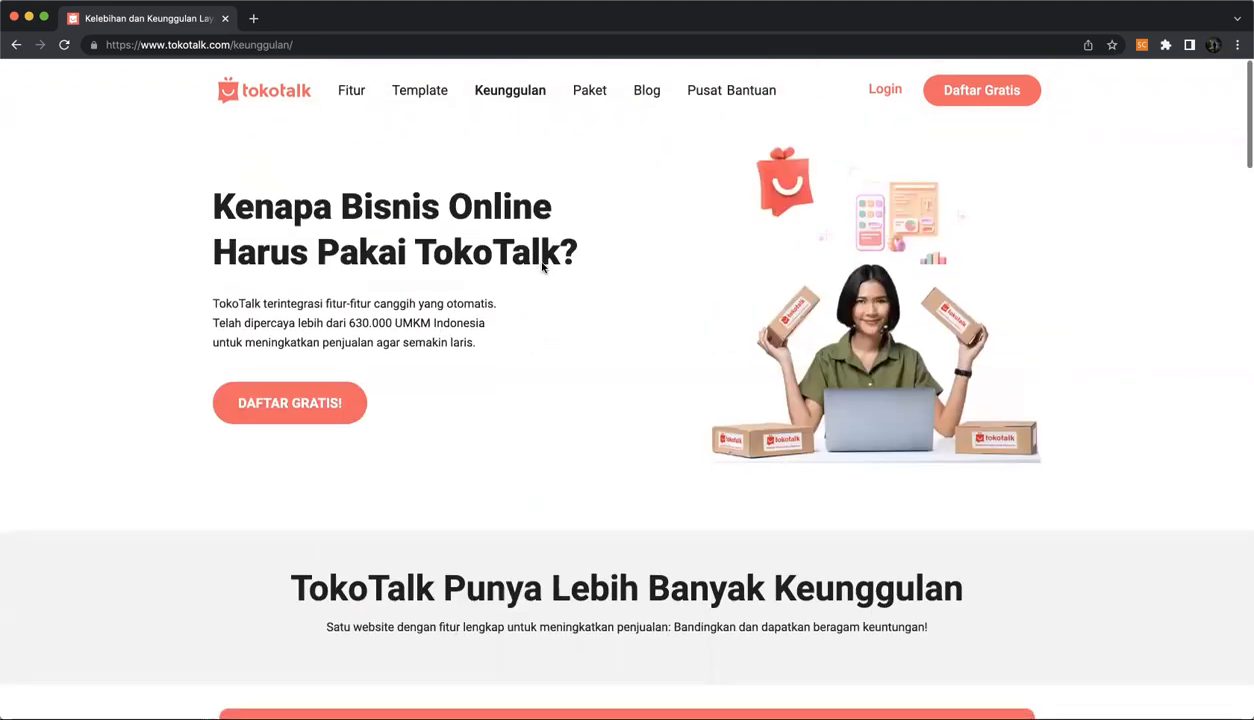
pyautogui.click(594, 90)
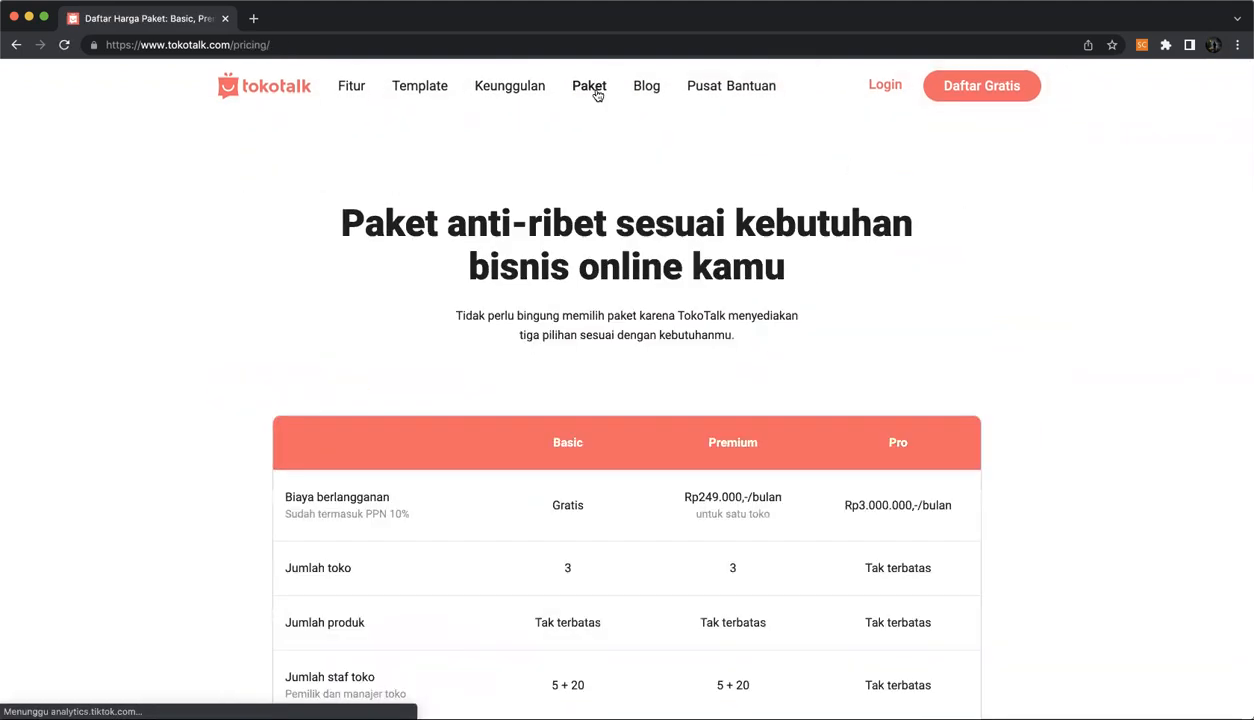
pyautogui.scroll(-2, 634, 247)
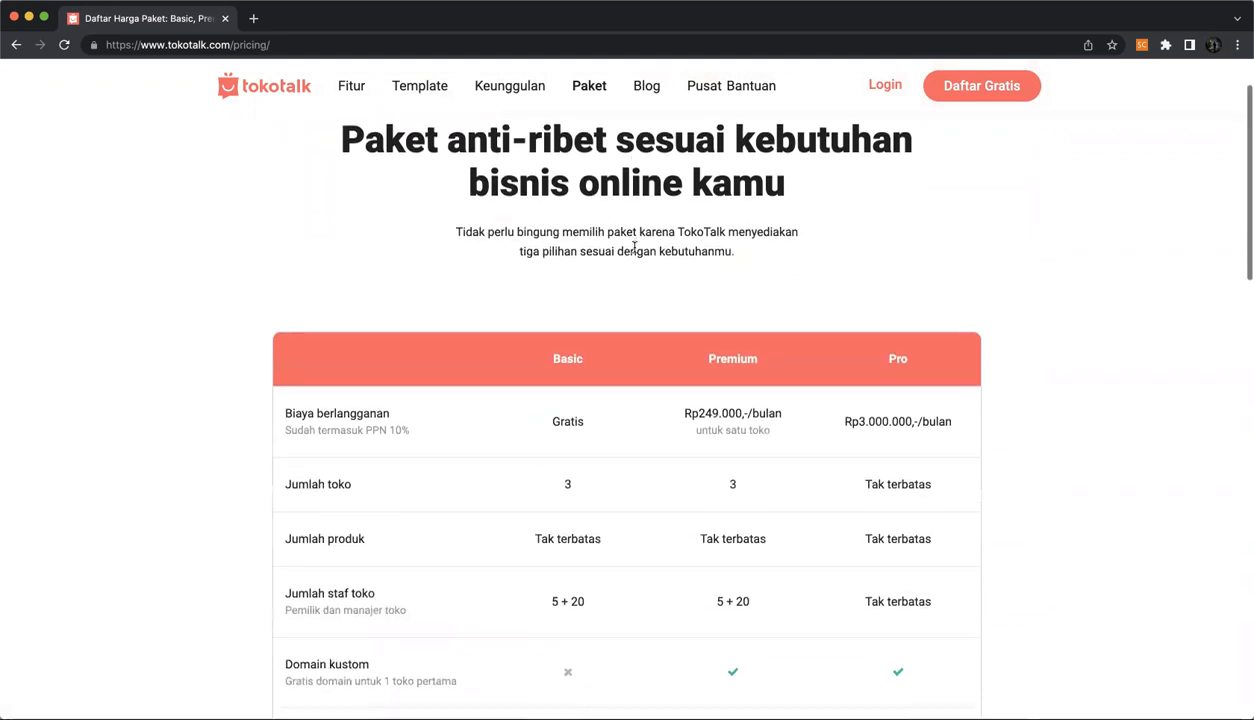
pyautogui.scroll(-2, 634, 247)
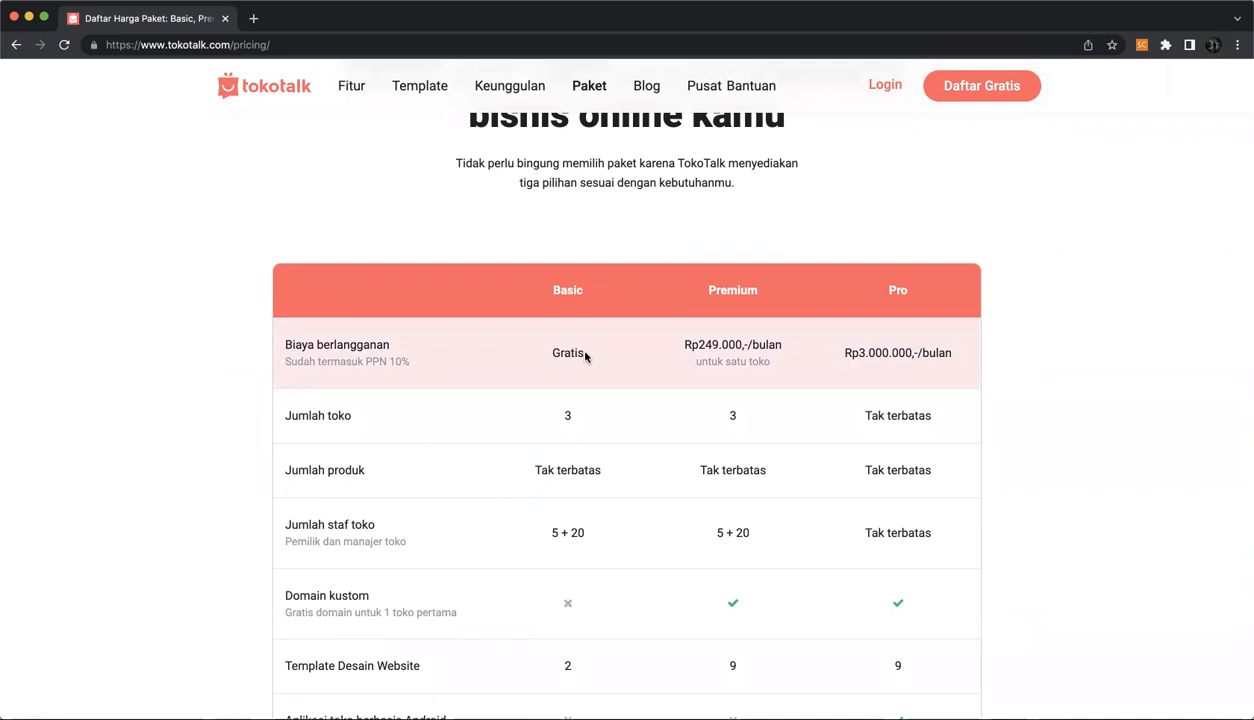
pyautogui.scroll(-3, 586, 357)
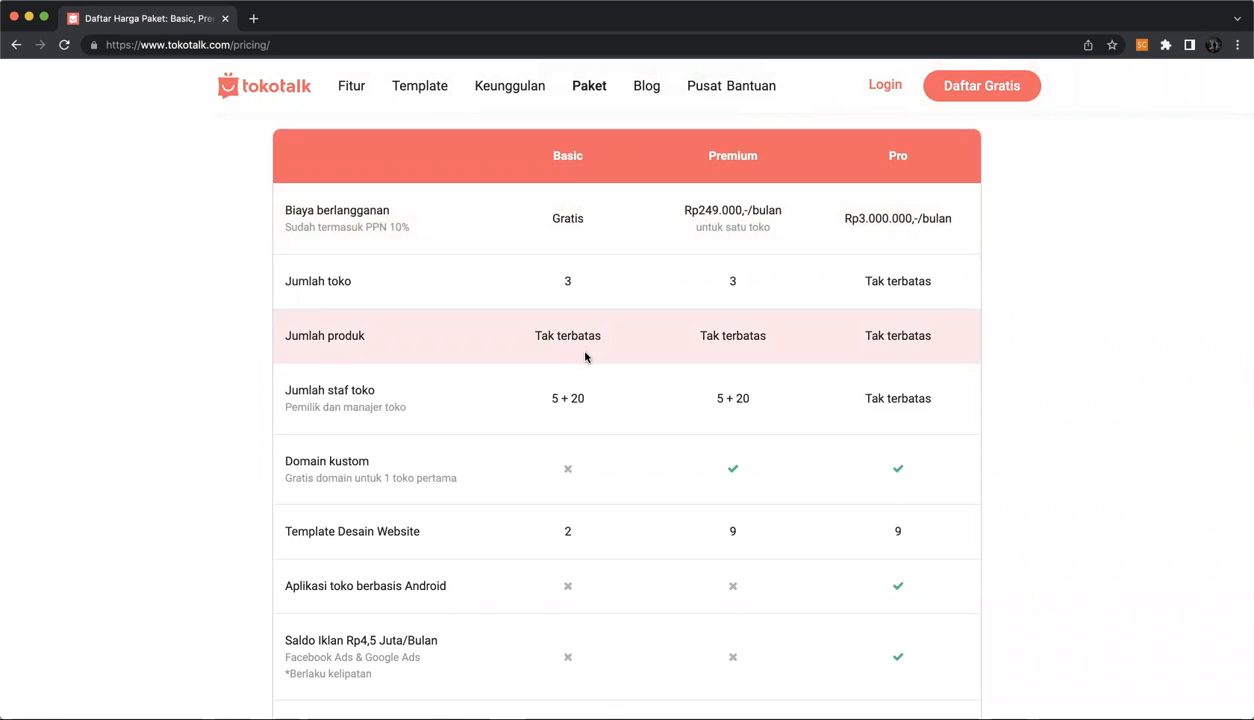
pyautogui.scroll(-1, 585, 357)
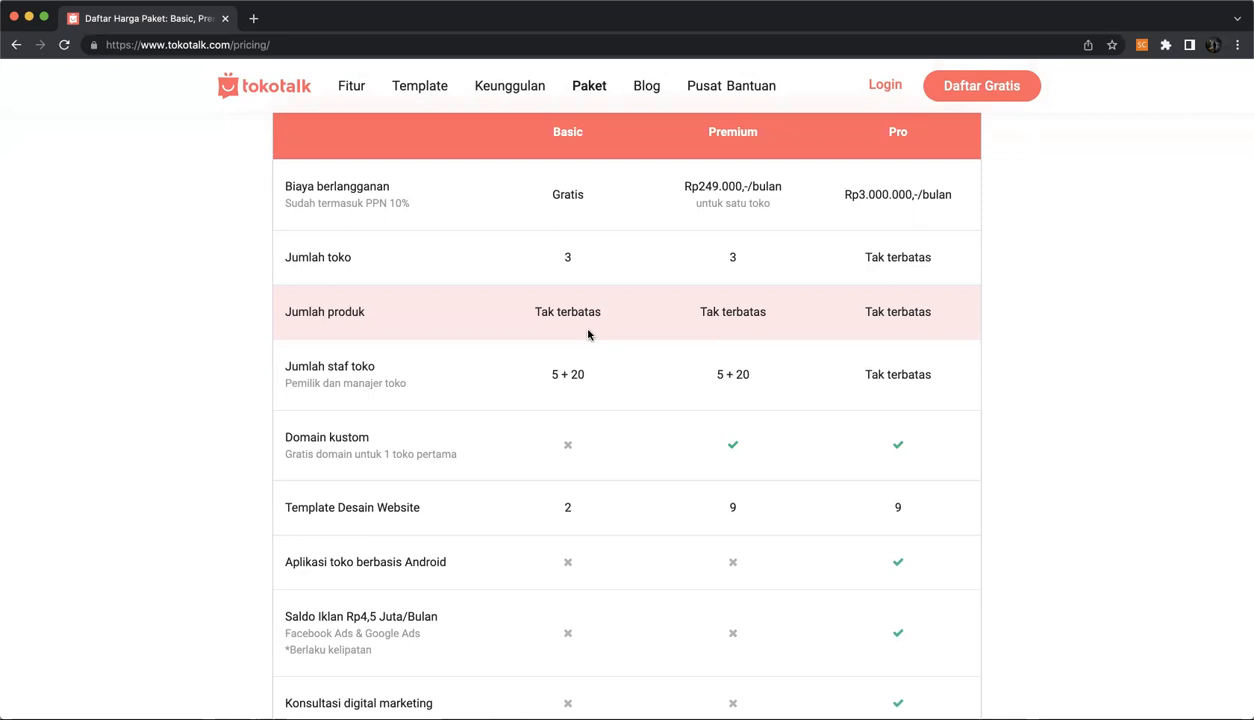
pyautogui.scroll(-2, 588, 335)
pyautogui.scroll(3, 588, 333)
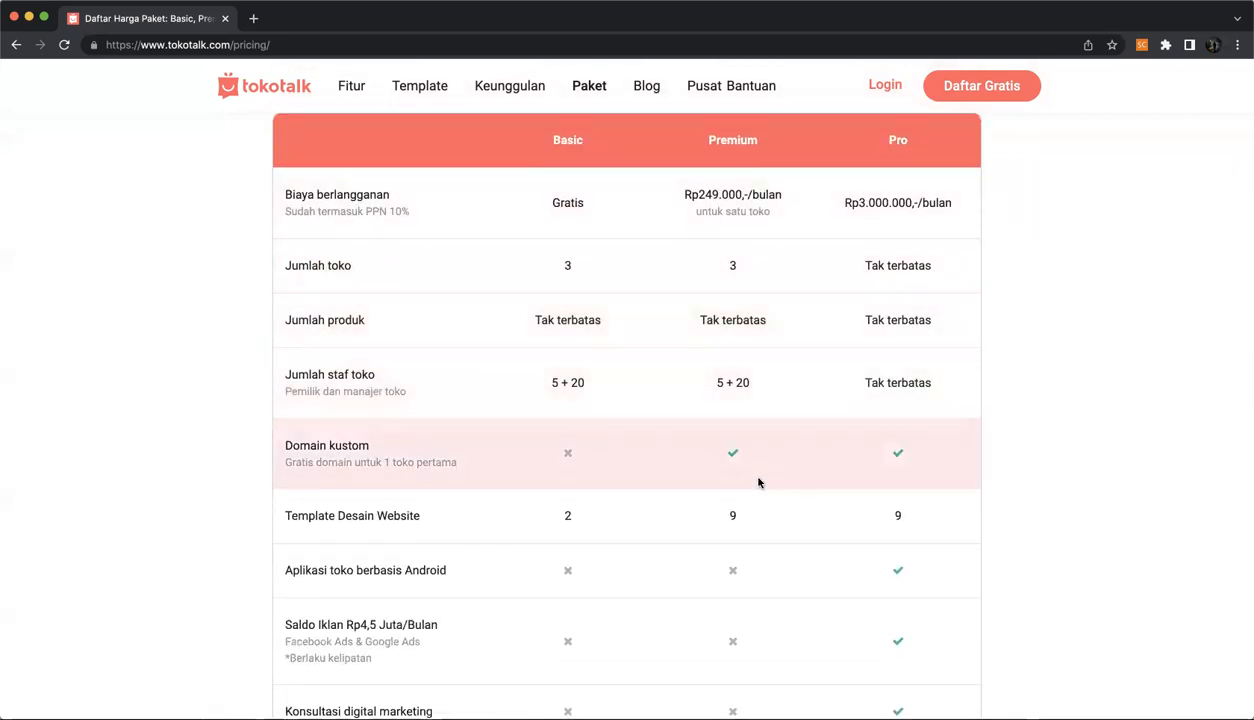
pyautogui.scroll(-3, 759, 482)
pyautogui.scroll(-4, 759, 482)
pyautogui.scroll(6, 759, 482)
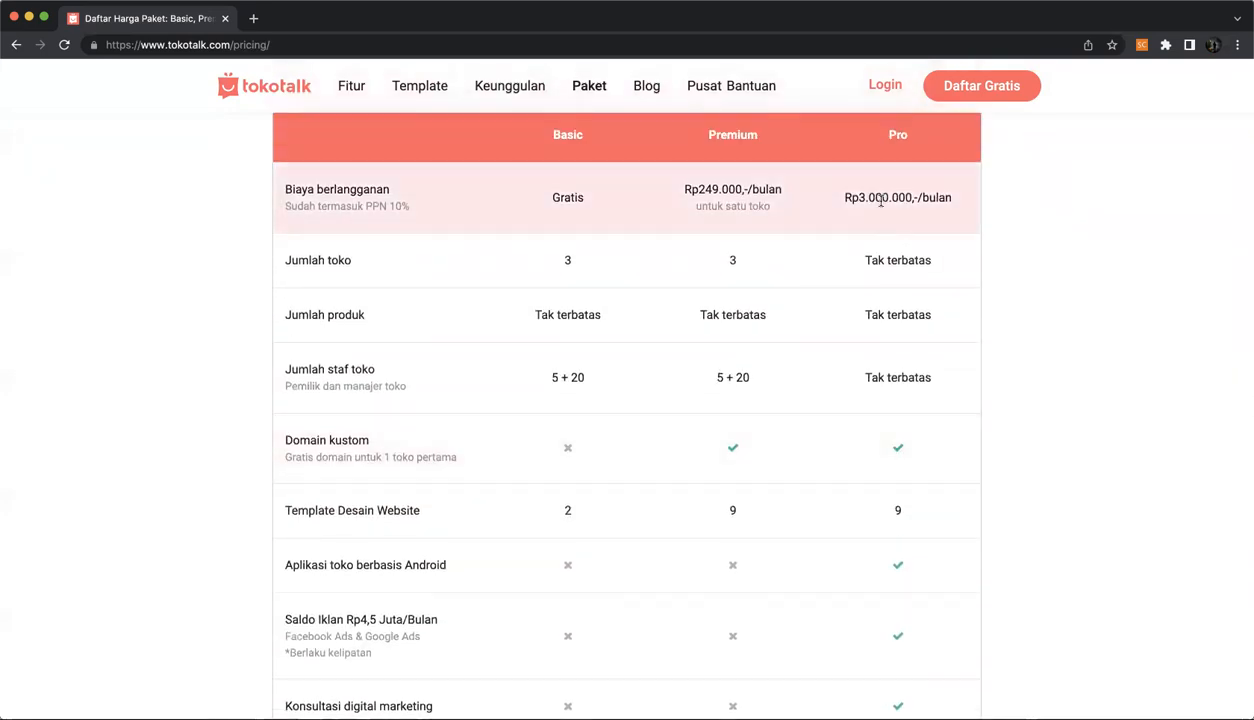
pyautogui.scroll(-10, 880, 200)
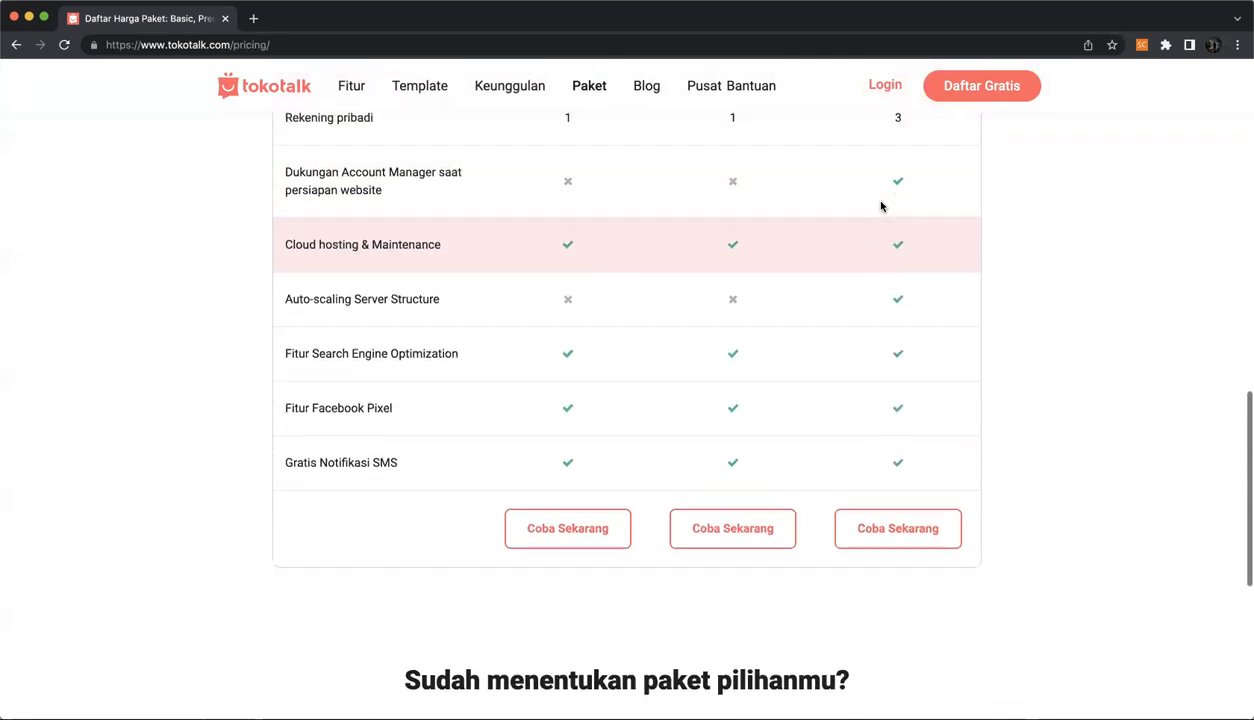
pyautogui.scroll(12, 880, 205)
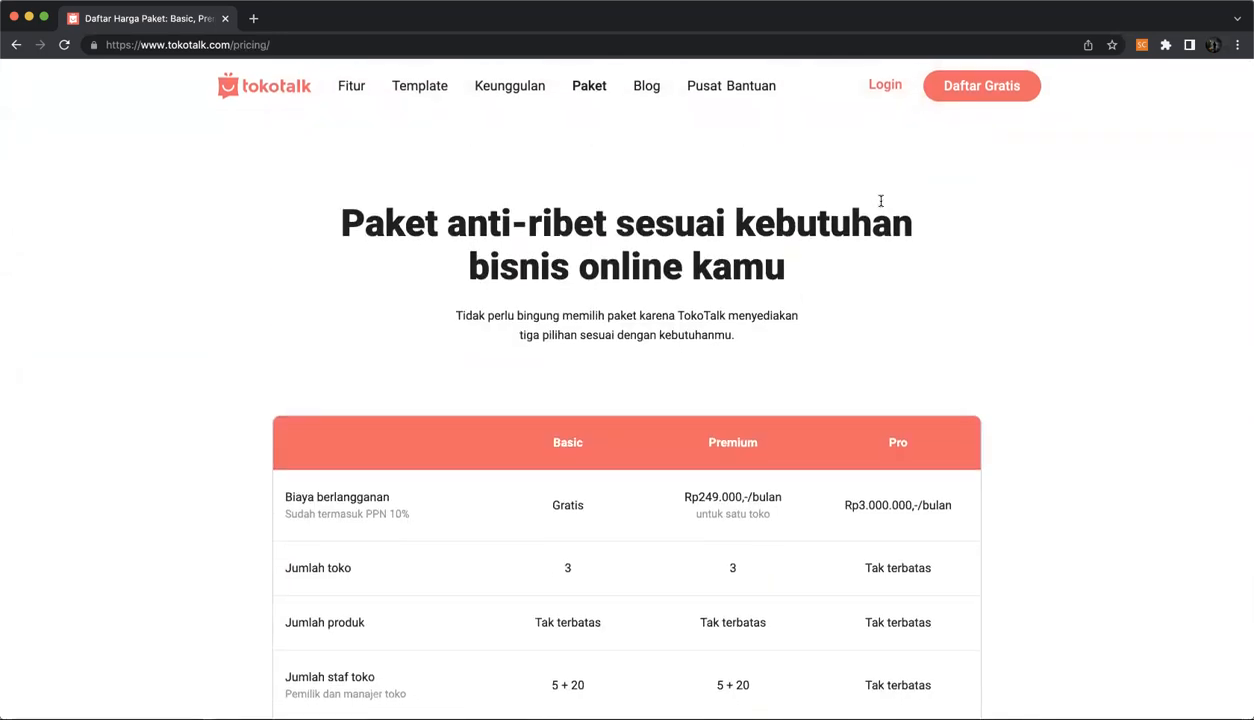
pyautogui.scroll(-1, 881, 201)
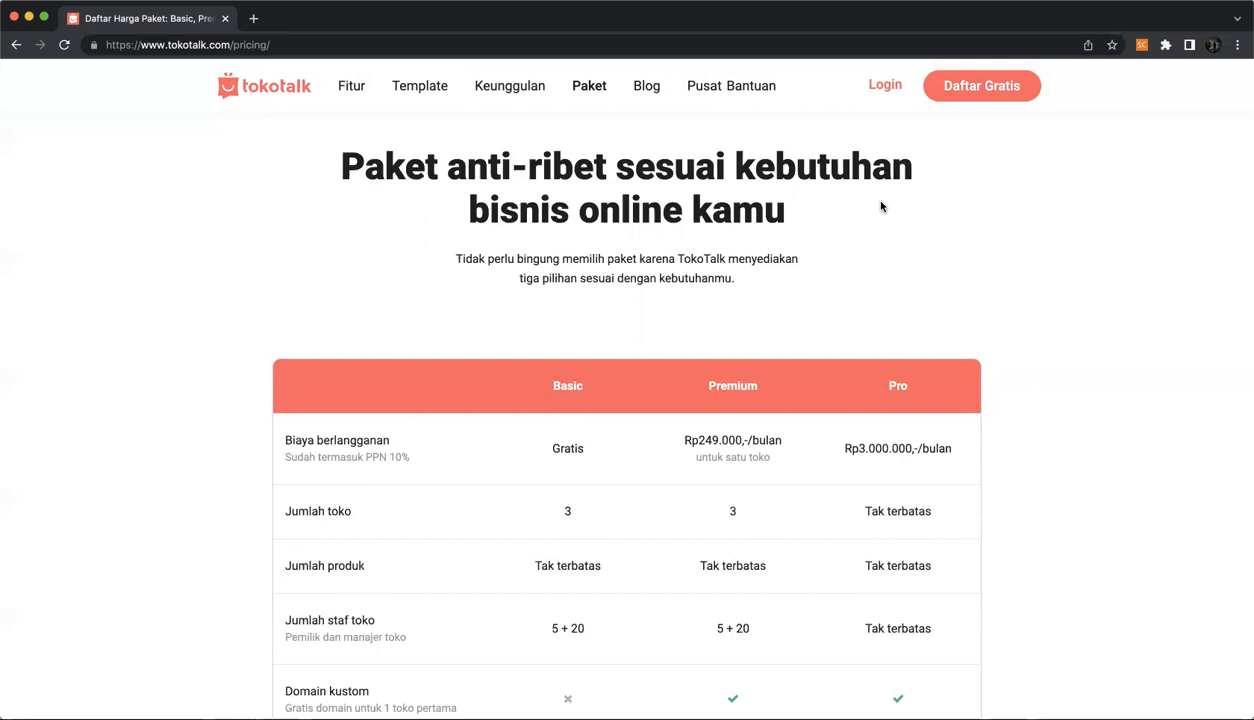
pyautogui.scroll(-20, 881, 207)
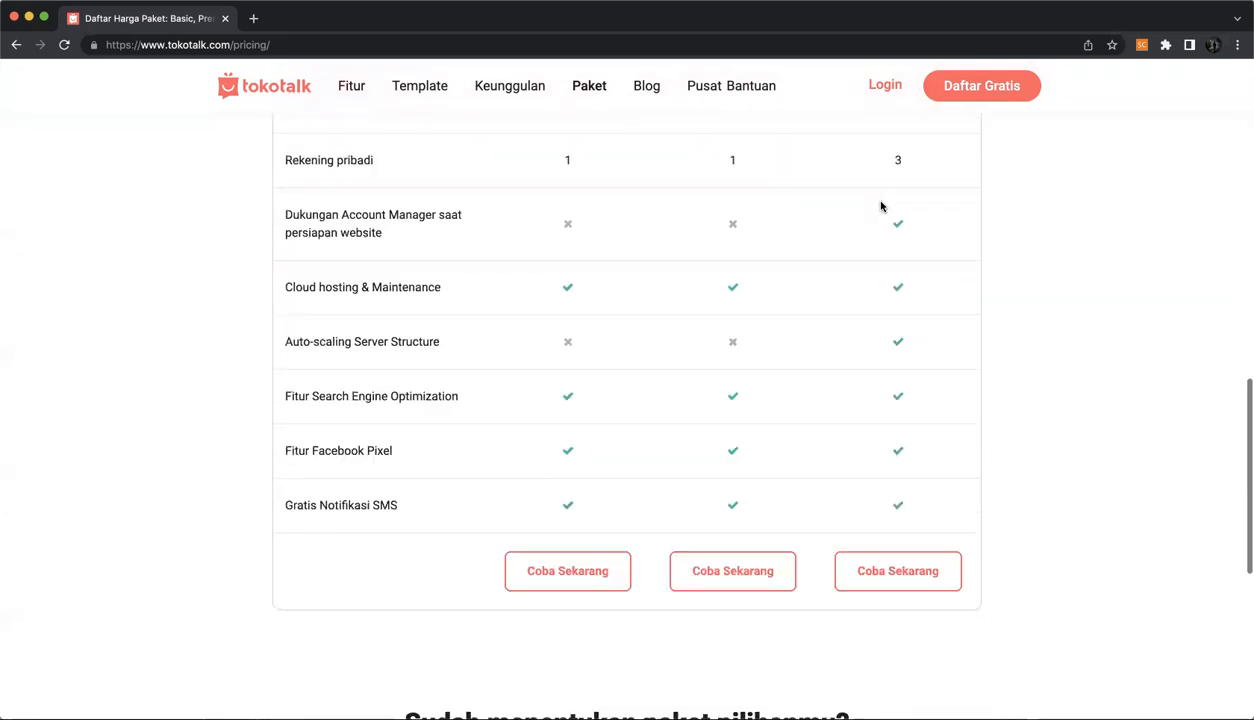
pyautogui.scroll(20, 881, 207)
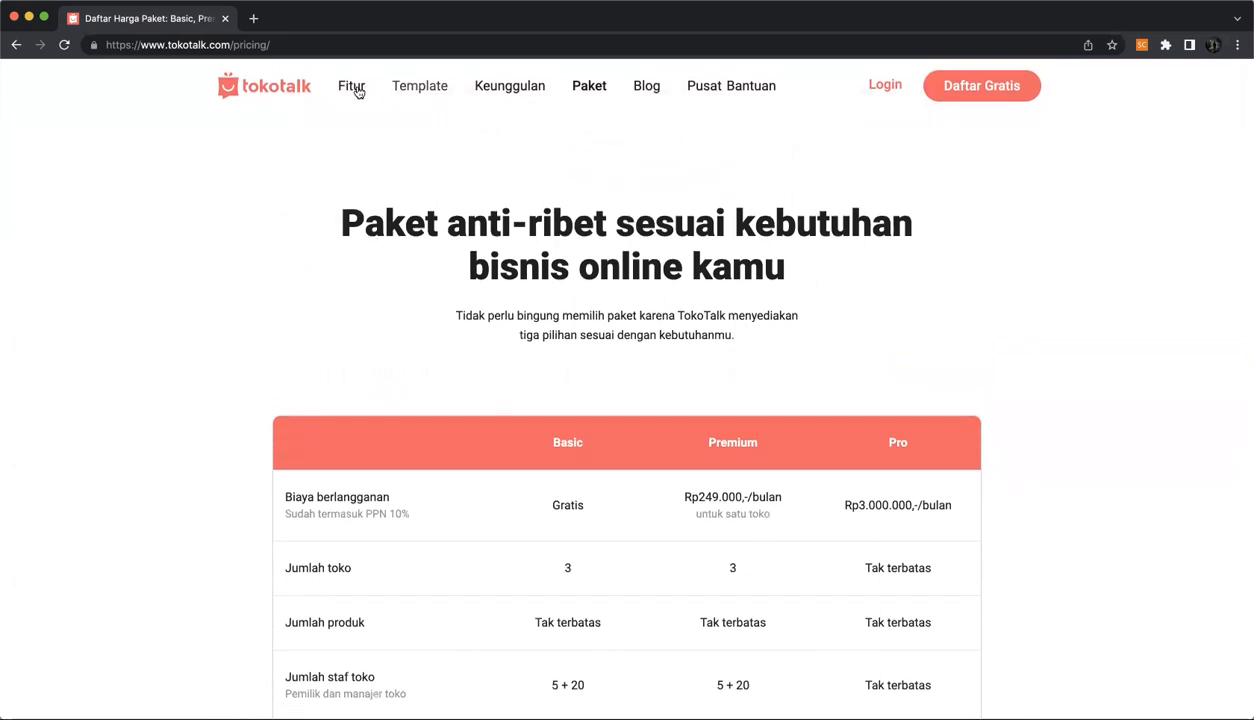
# Step: Return to the TokoTalk home page and scroll down to its closing sign-up invitation
pyautogui.click(293, 90)
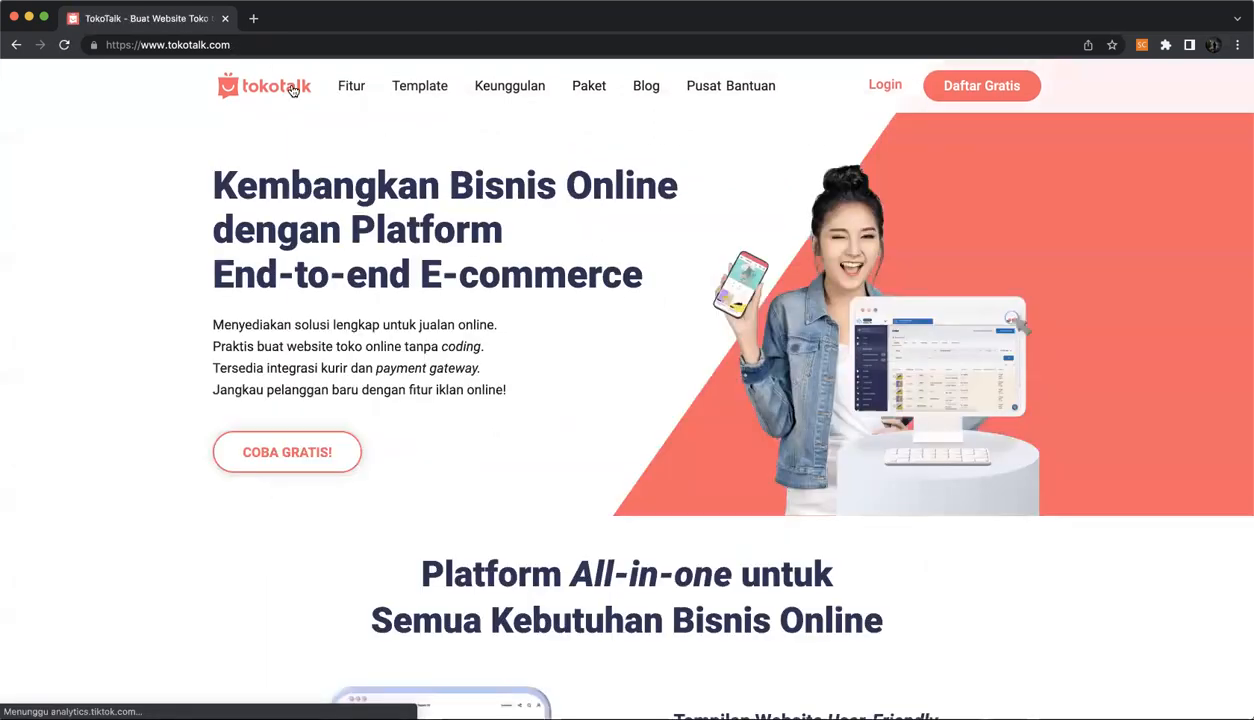
pyautogui.scroll(-20, 469, 311)
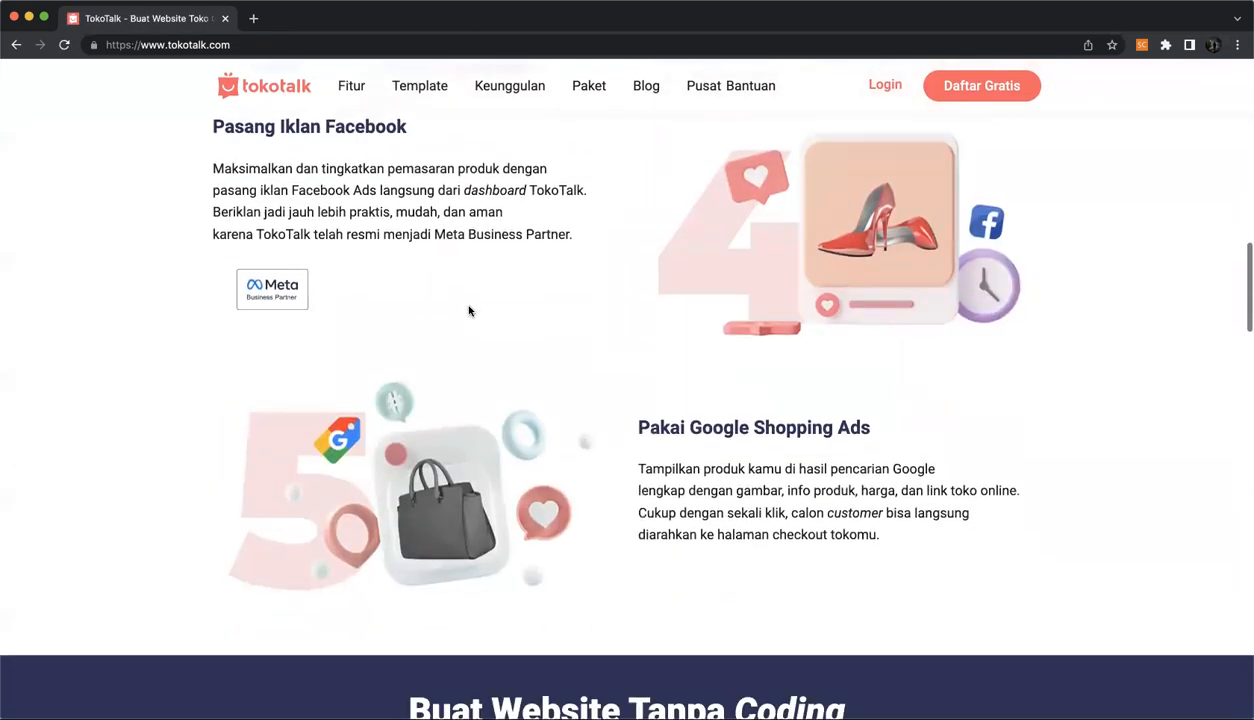
pyautogui.scroll(-5, 469, 311)
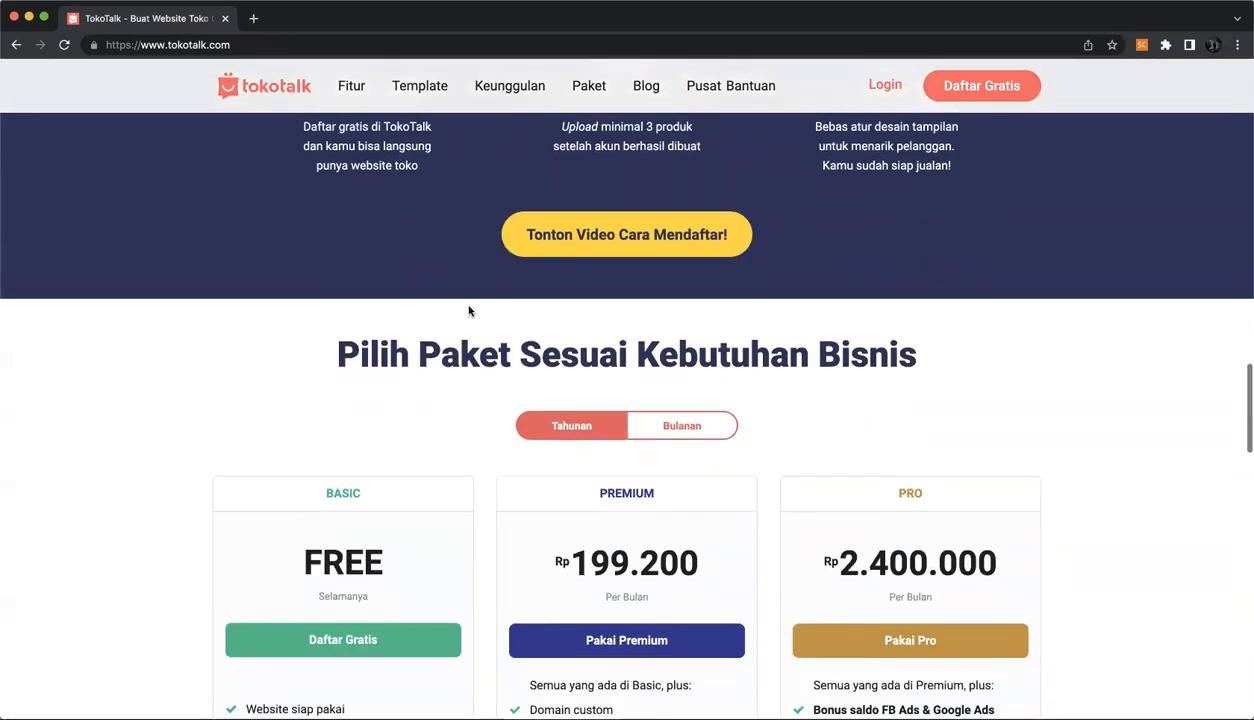
pyautogui.scroll(1, 469, 311)
pyautogui.scroll(-5, 469, 311)
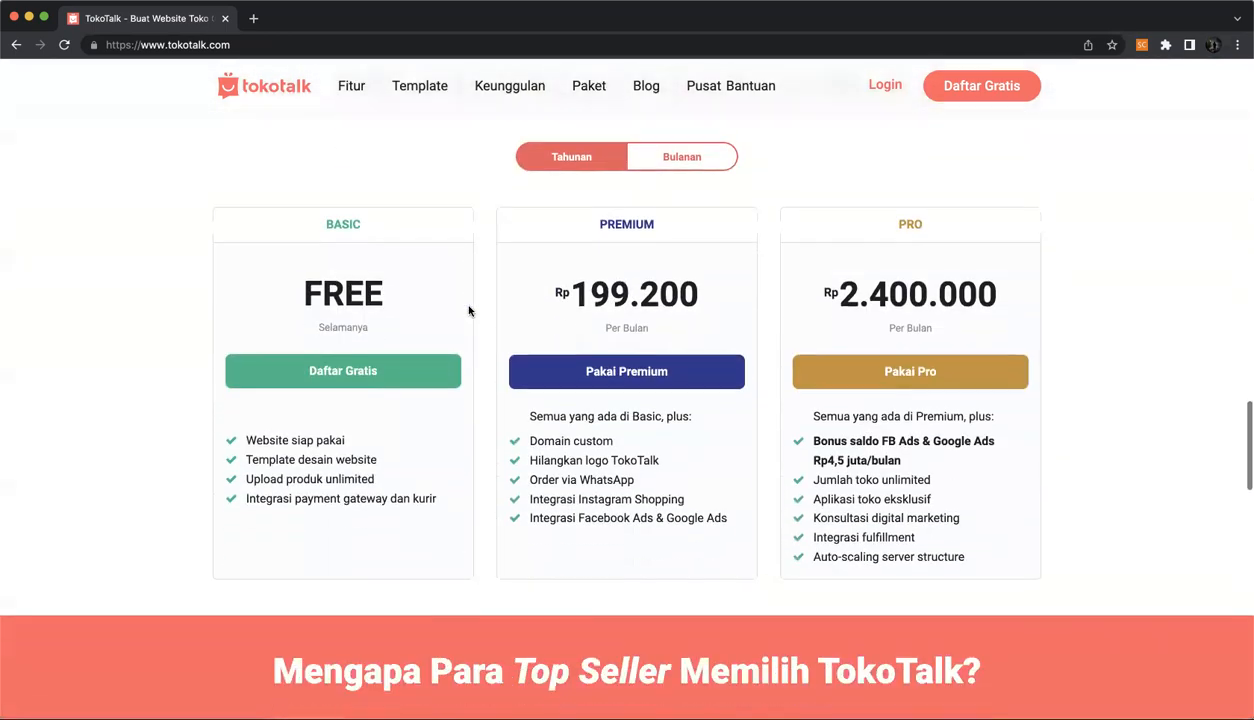
pyautogui.scroll(-10, 469, 311)
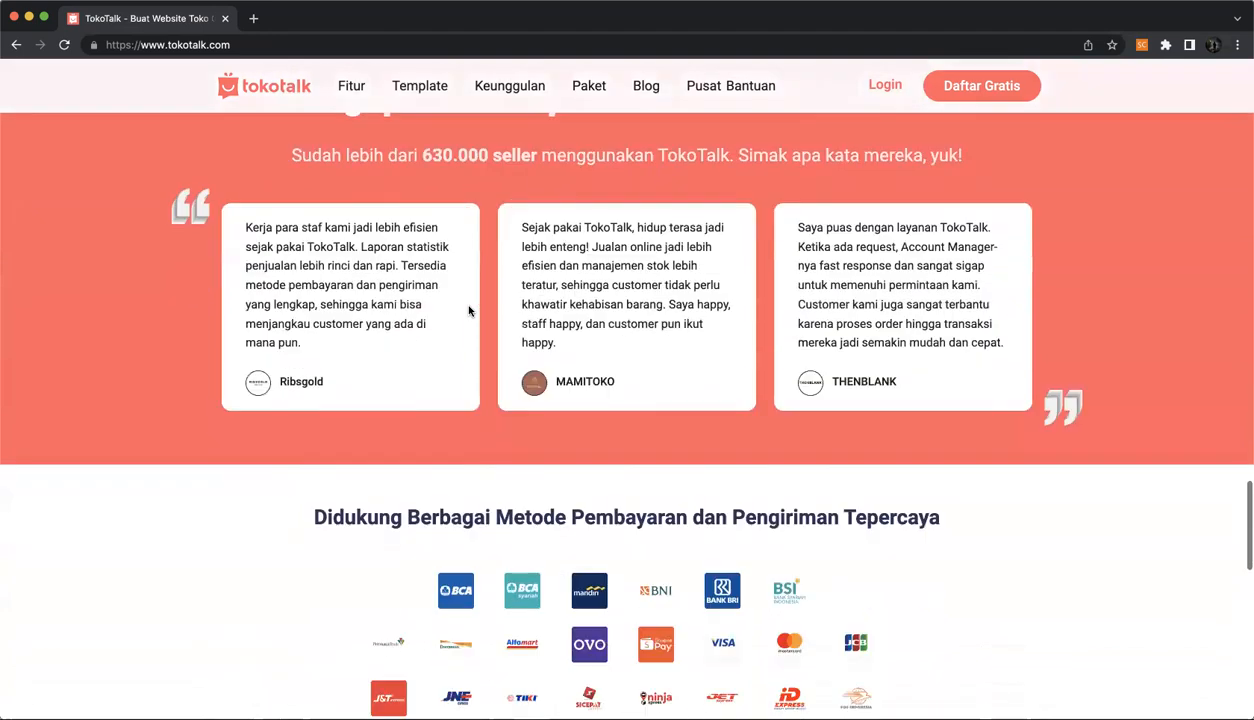
pyautogui.scroll(-8, 469, 311)
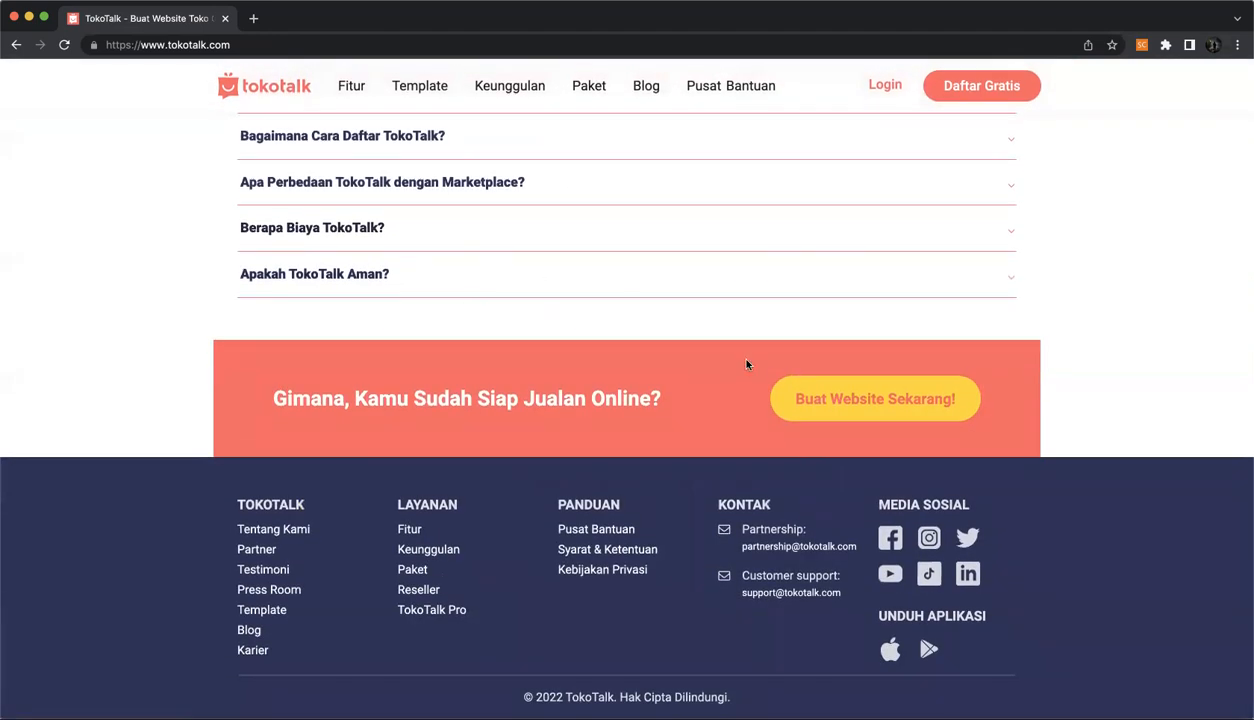
# Step: Start a new store website via 'Buat Website Sekarang!' and sign up with a Google account
pyautogui.click(843, 400)
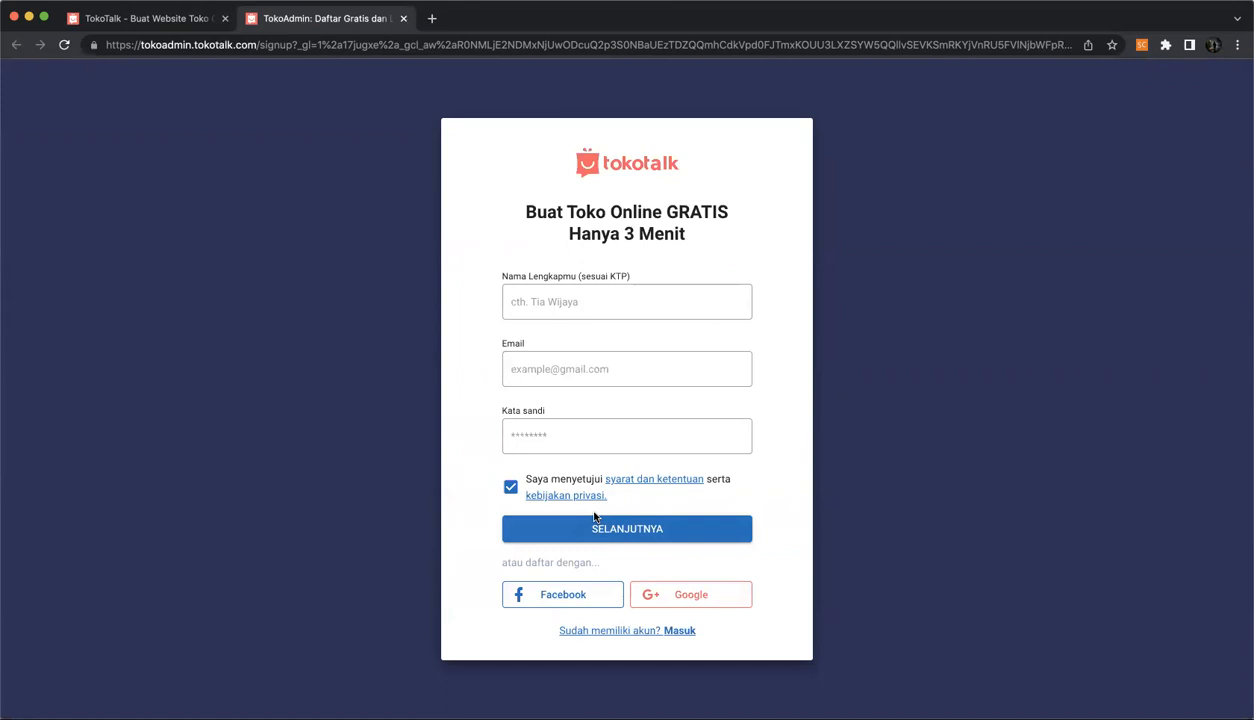
pyautogui.click(673, 607)
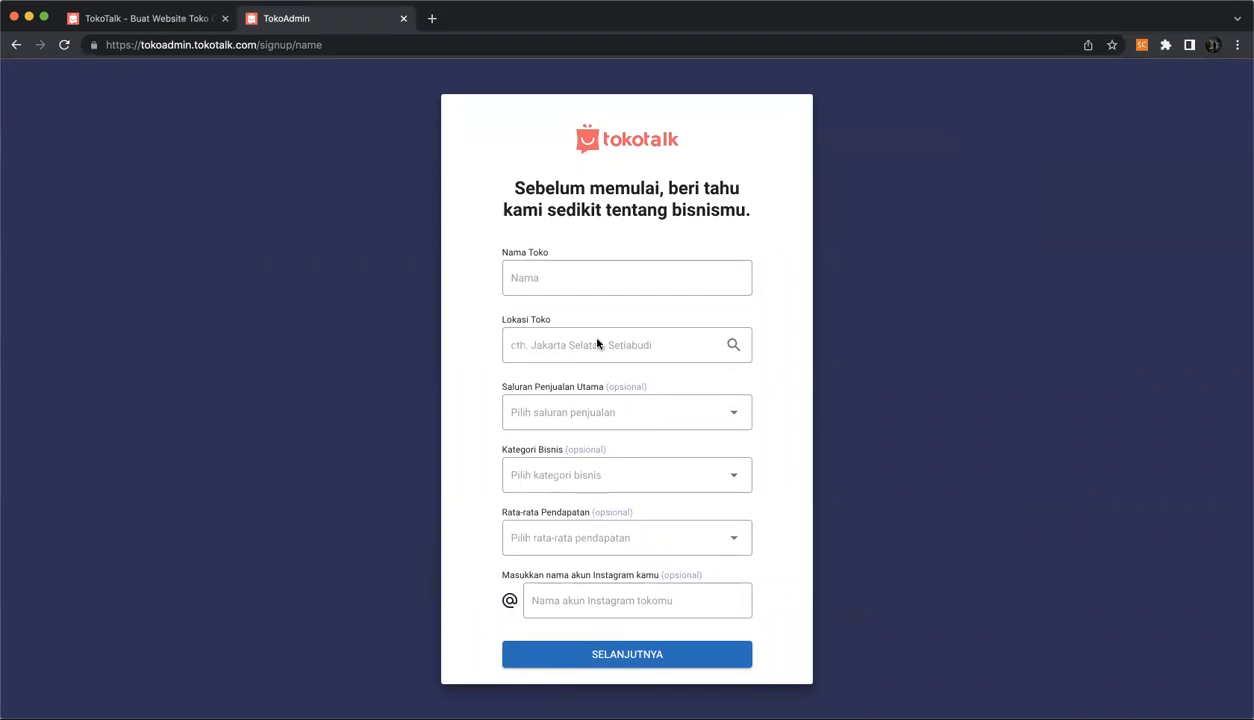
# Step: Enter 'Zona Apps' as the store name
pyautogui.click(587, 285)
pyautogui.write('tg')
pyautogui.press('BackSpace')
pyautogui.press('BackSpace')
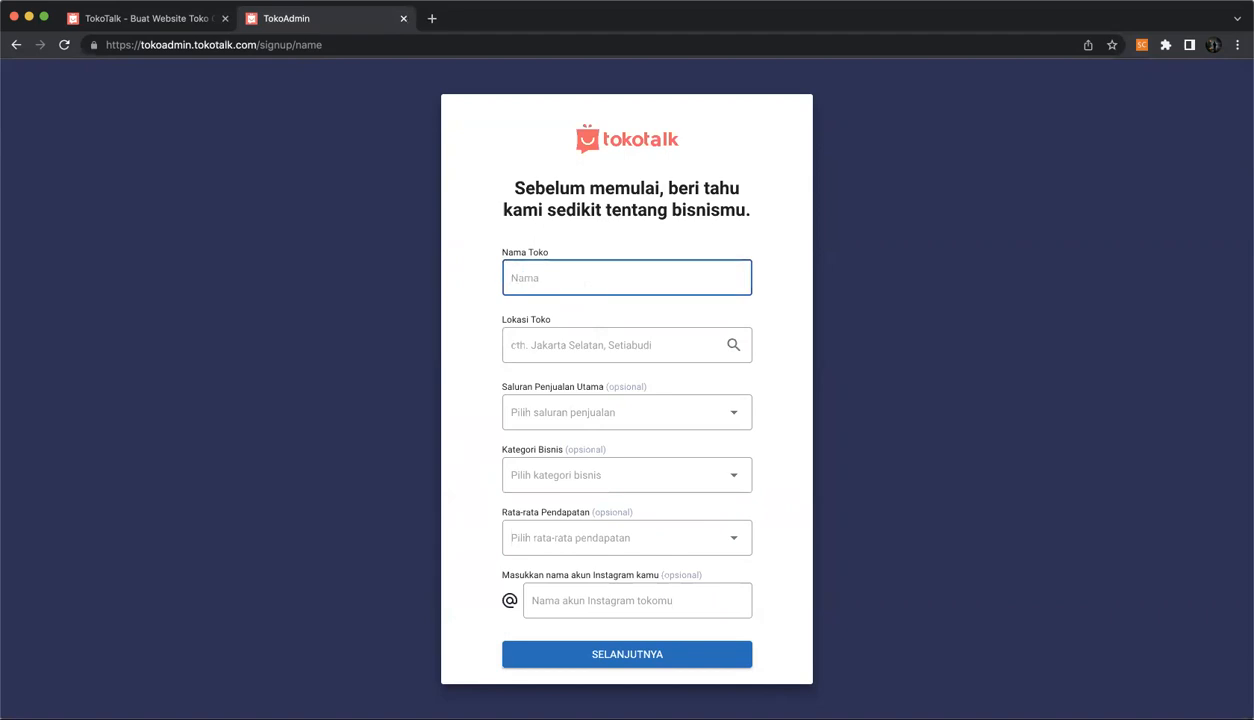
pyautogui.write('Zona Apps')
# Step: Set the store location to Lampung, Kota Bandar Lampung, district Labuhan Ratu
pyautogui.click(593, 342)
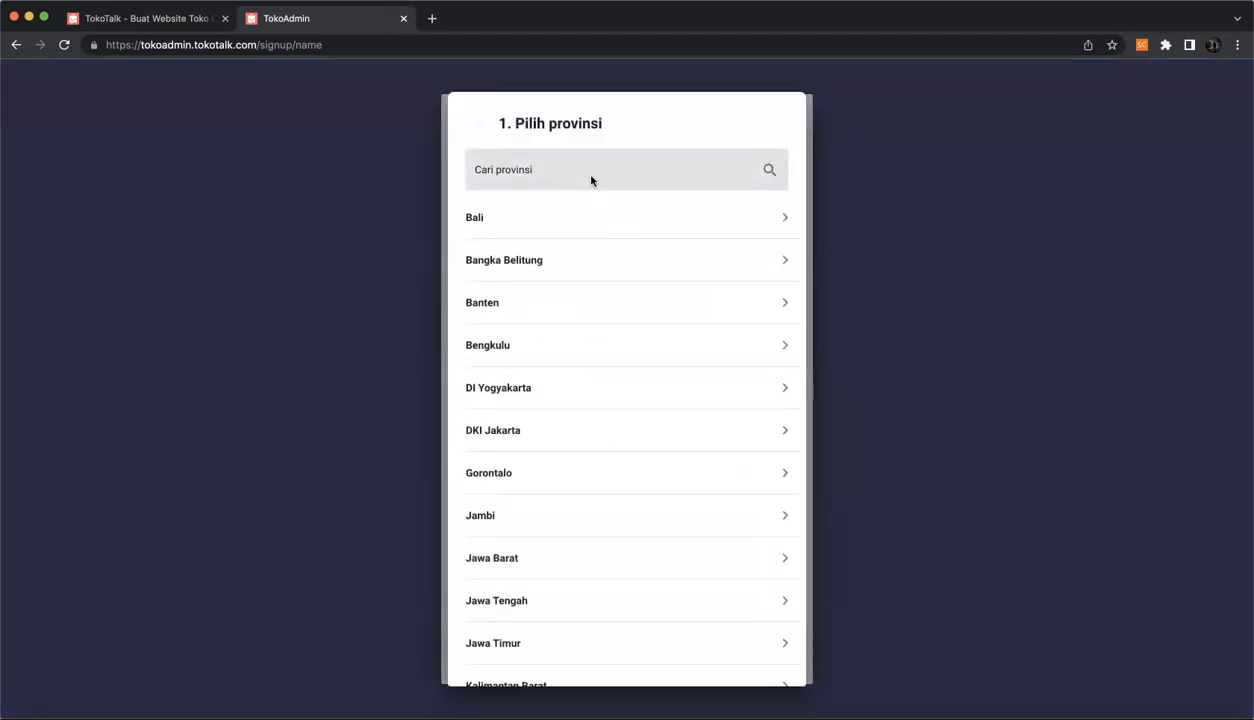
pyautogui.click(762, 172)
pyautogui.write('lam')
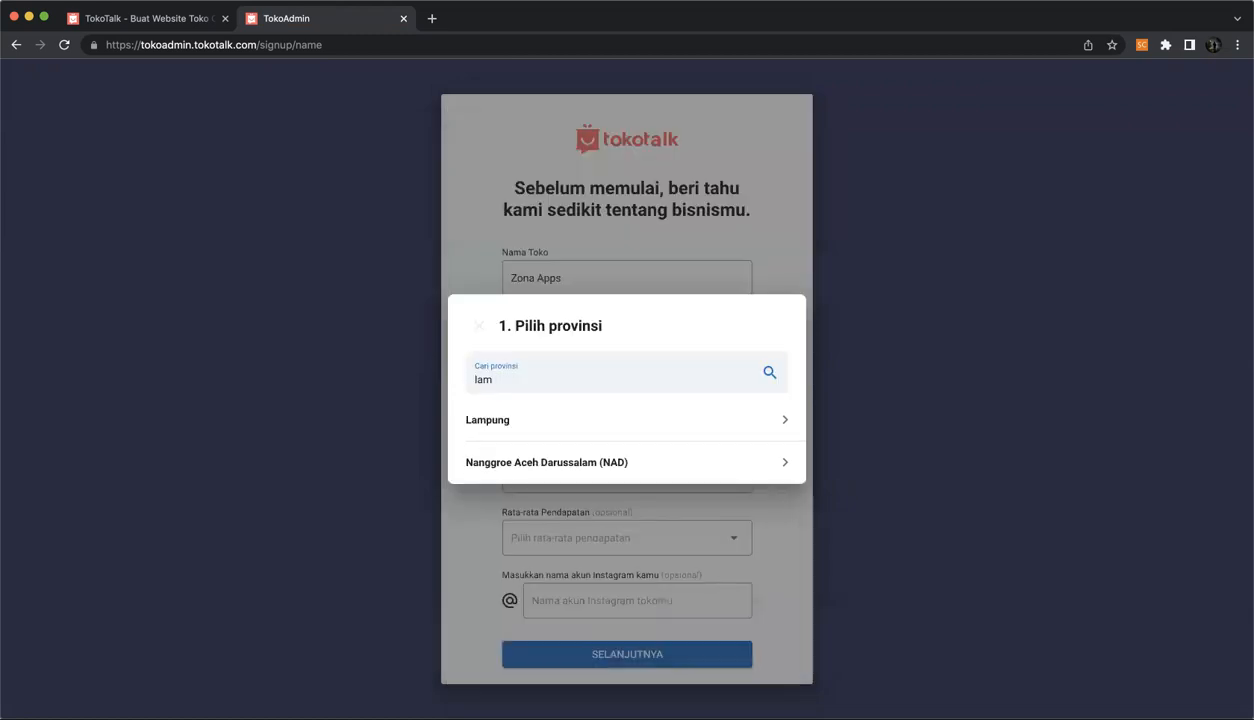
pyautogui.click(488, 418)
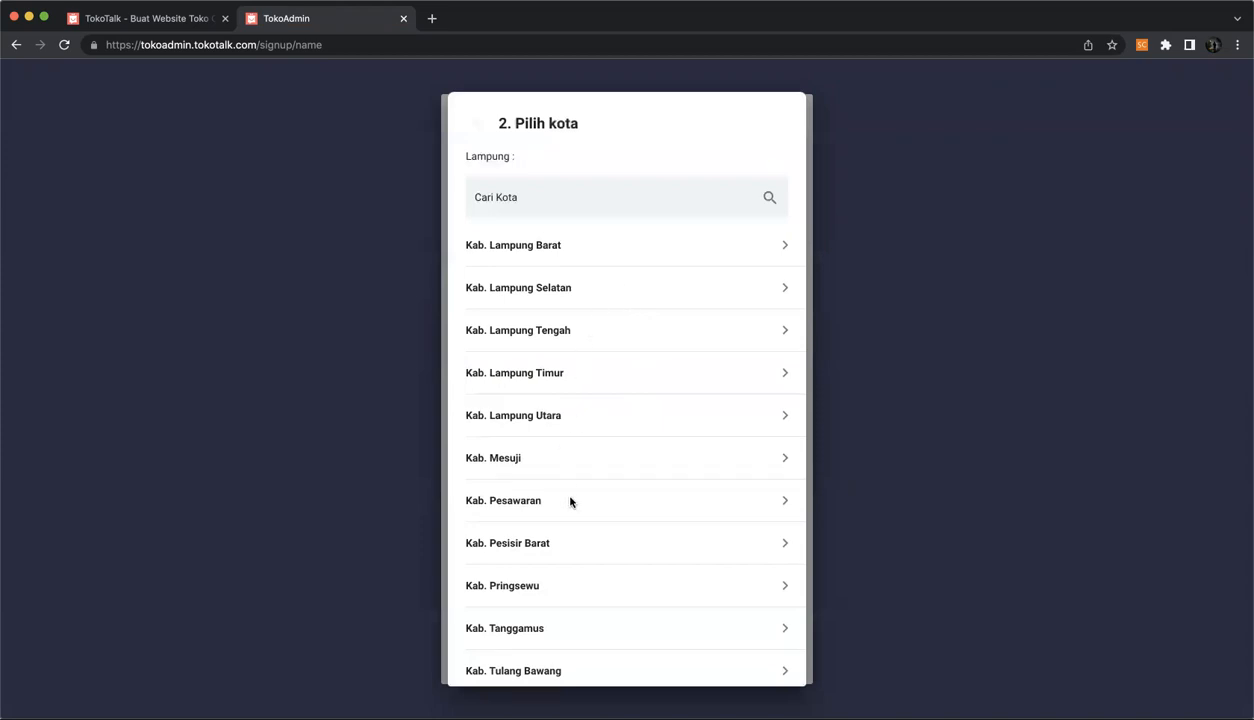
pyautogui.scroll(-4, 568, 481)
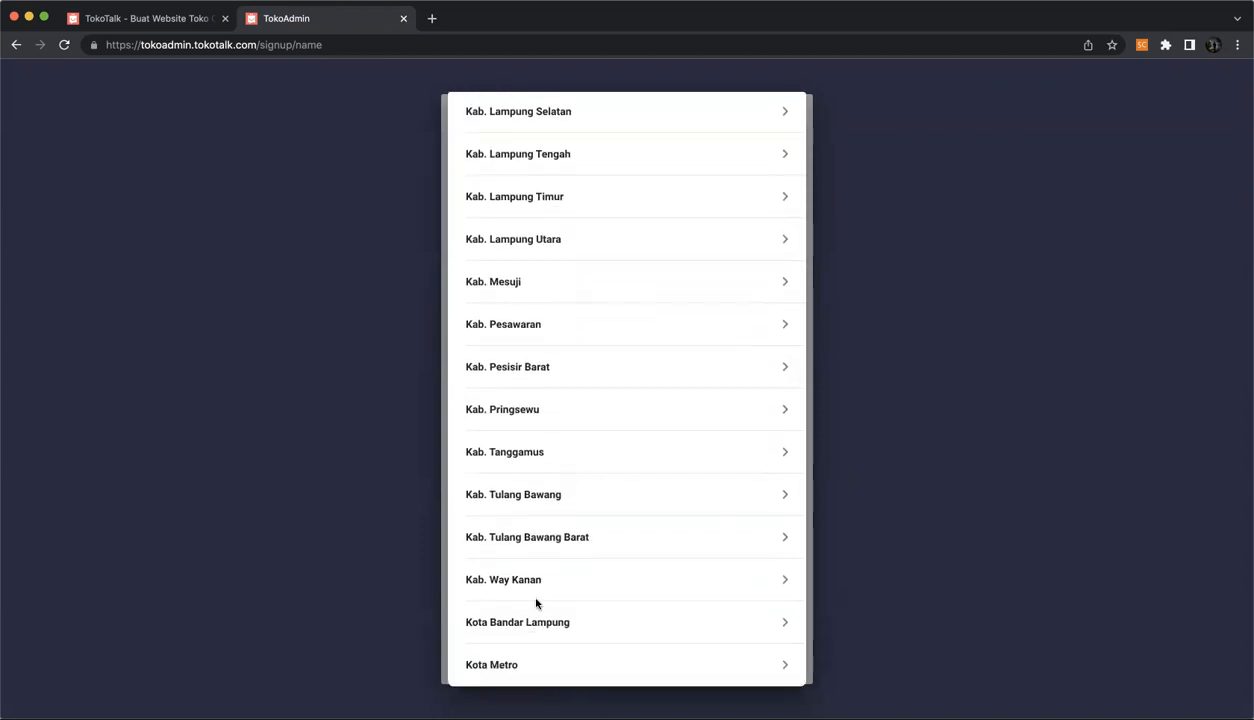
pyautogui.click(526, 620)
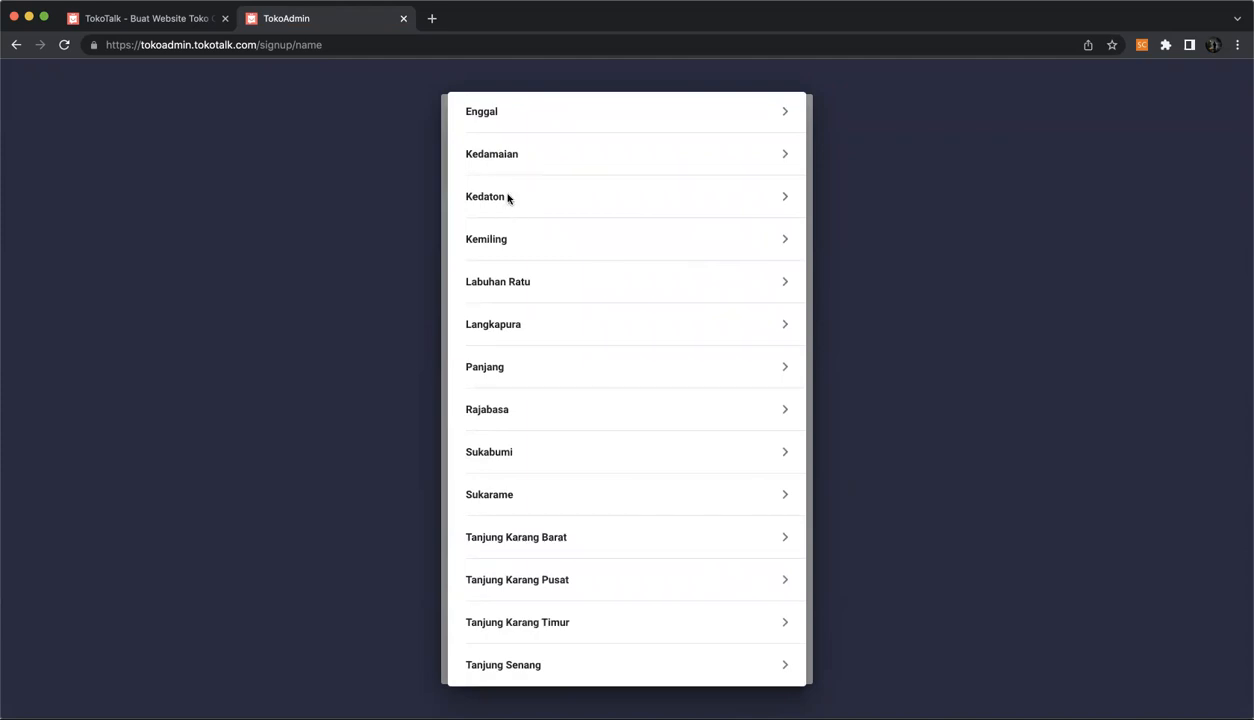
pyautogui.scroll(2, 507, 199)
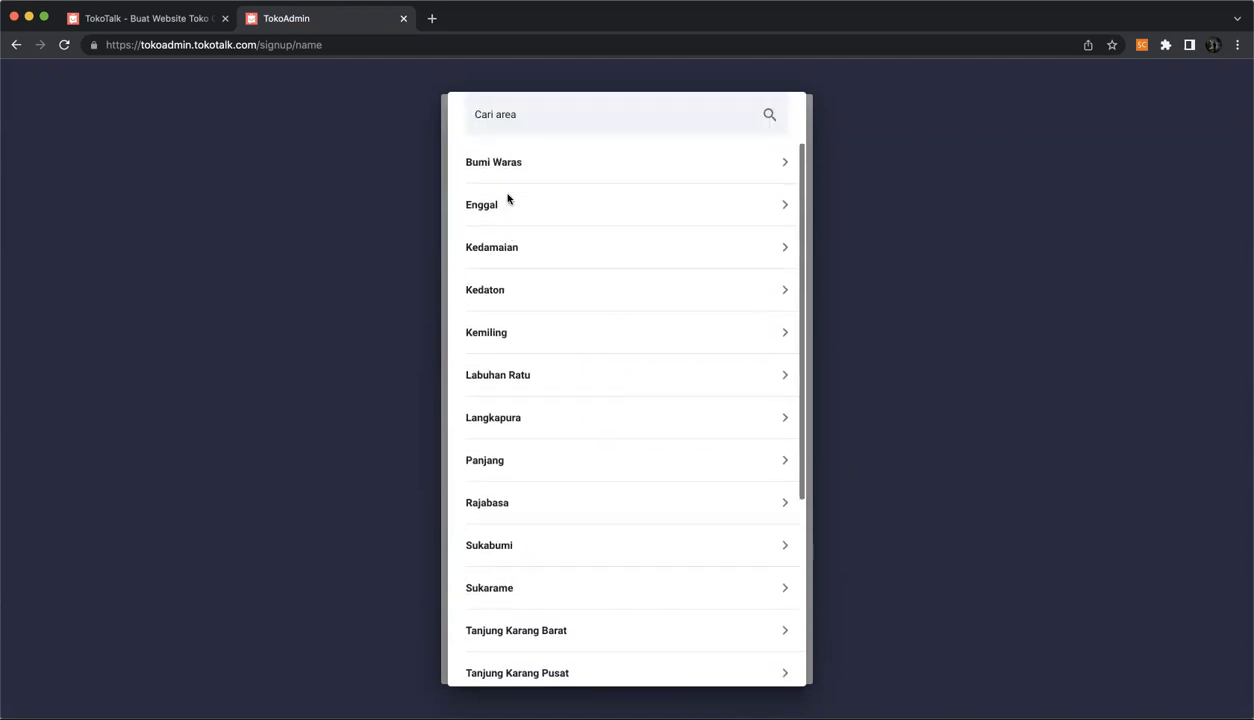
pyautogui.scroll(-1, 512, 250)
pyautogui.click(510, 316)
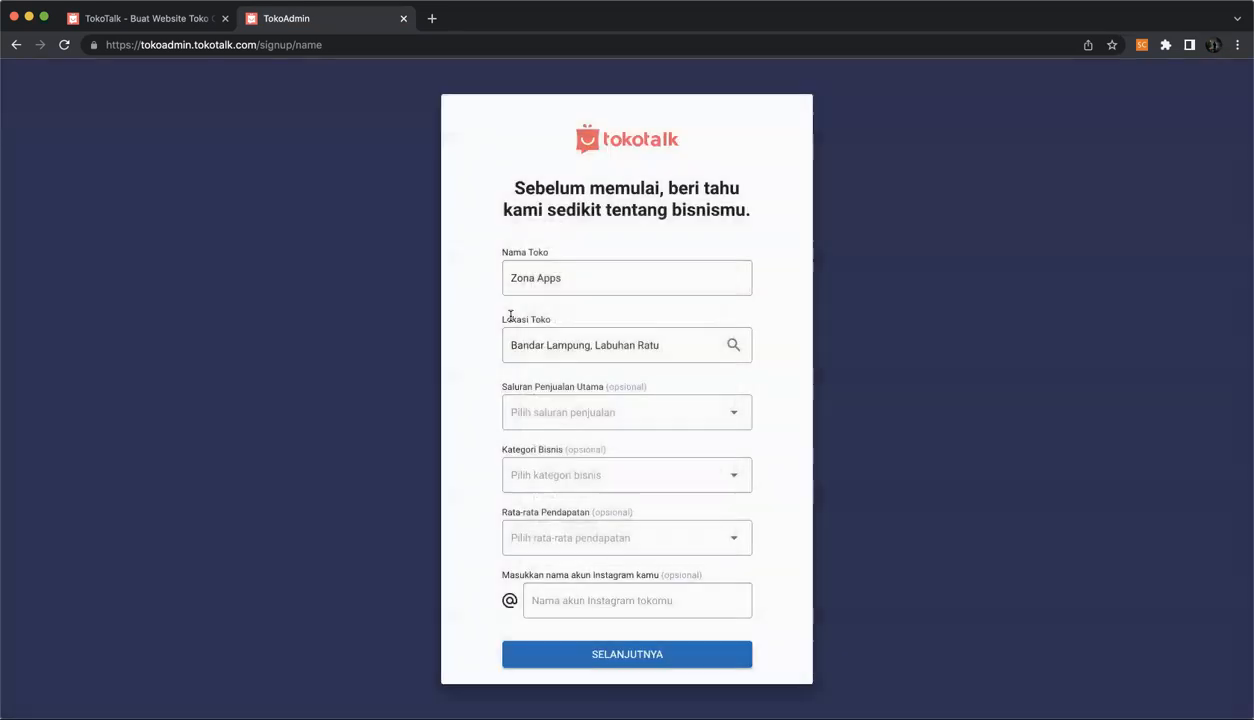
# Step: Choose Website channel, Komputer category and 'Belum memulai bisnis' income, then submit with SELANJUTNYA
pyautogui.click(561, 414)
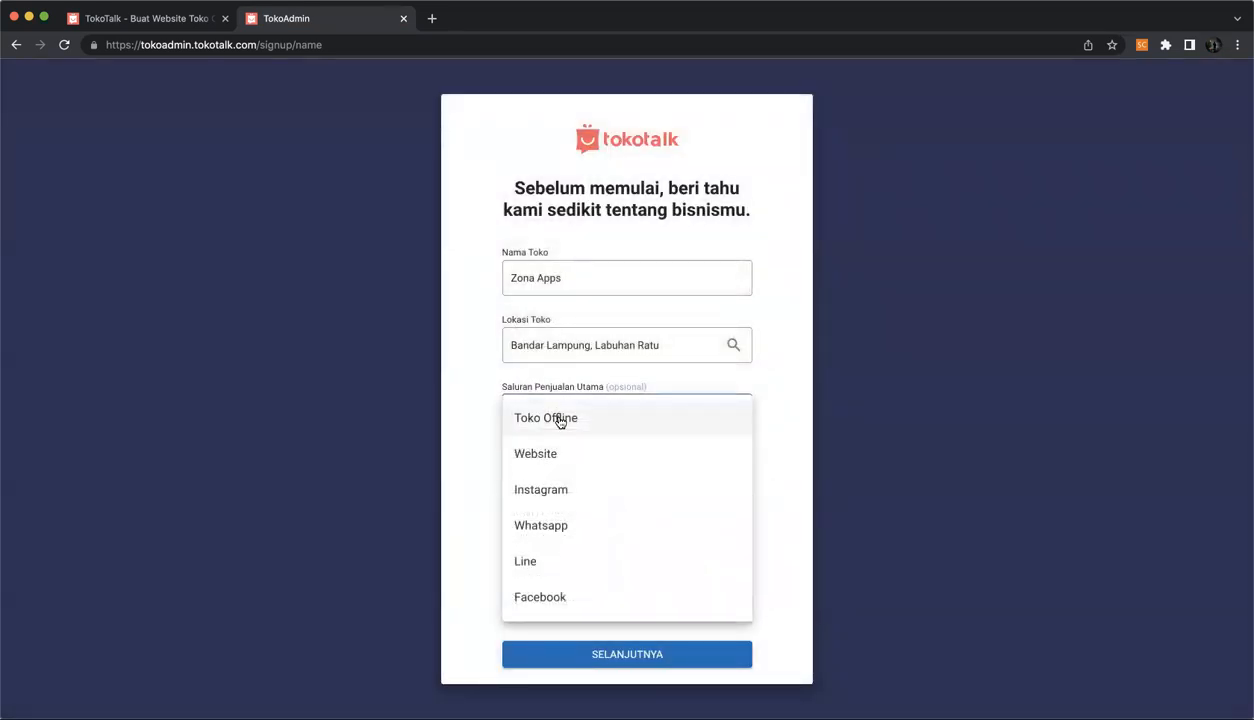
pyautogui.click(538, 453)
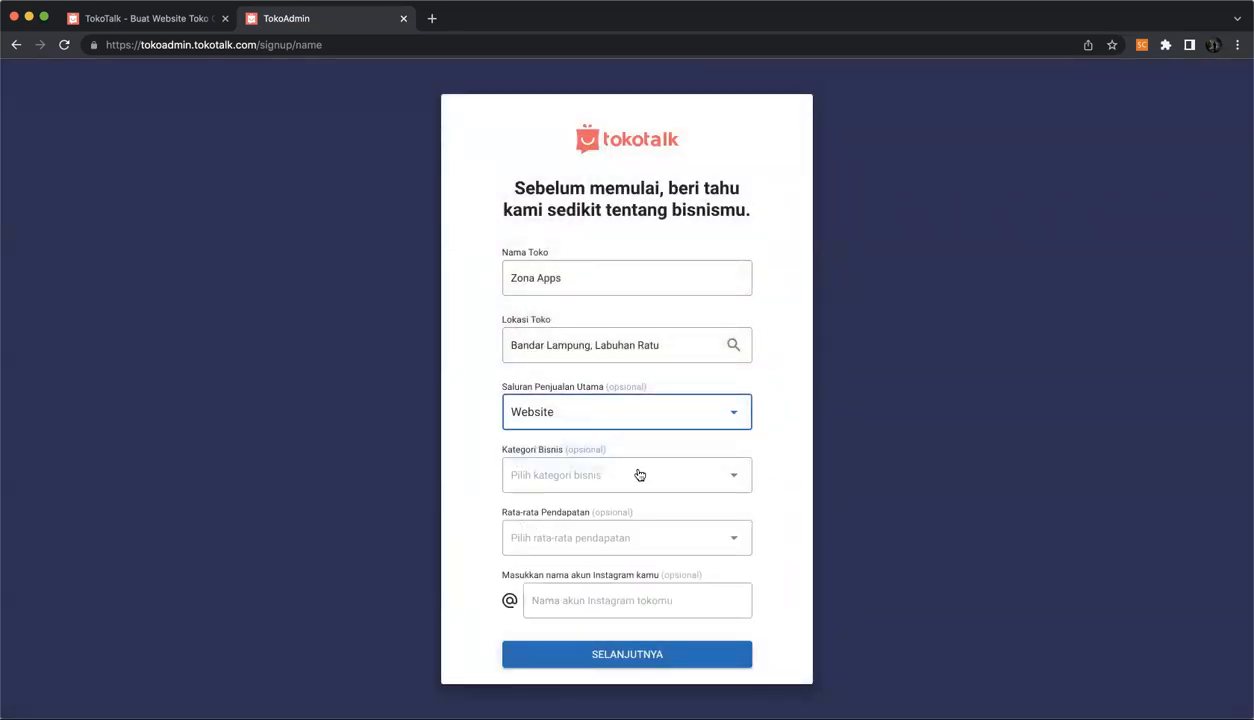
pyautogui.click(584, 480)
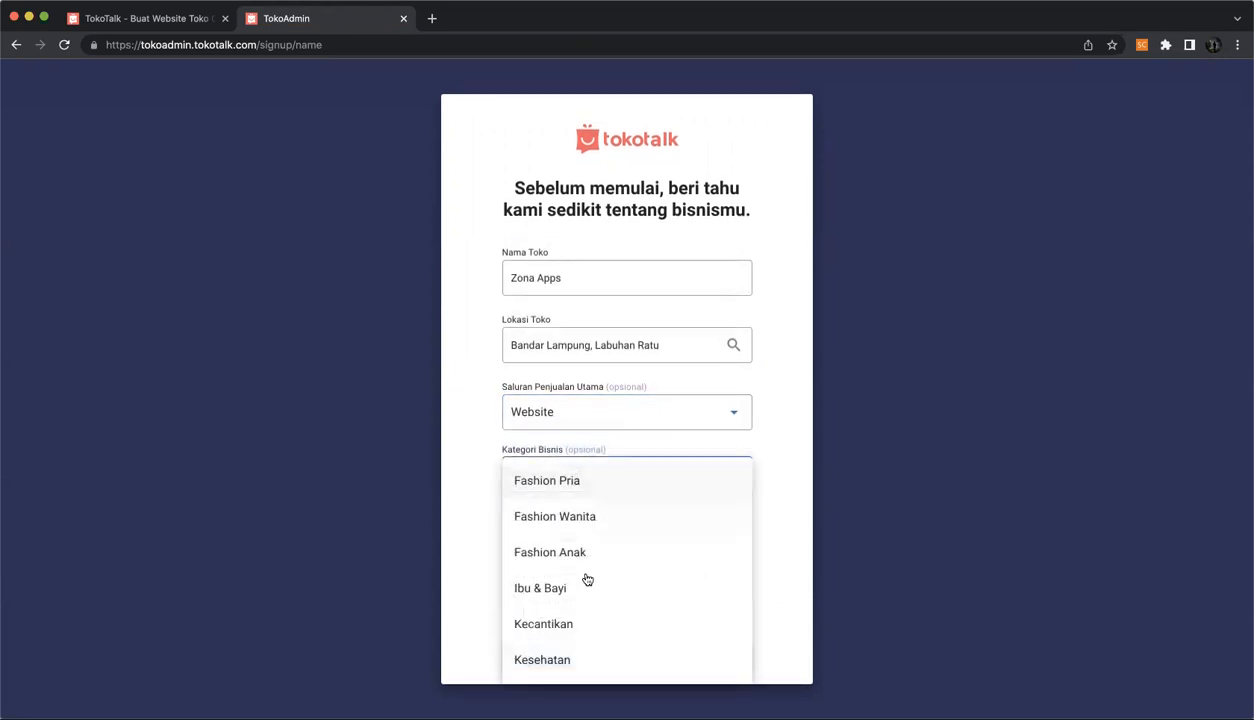
pyautogui.scroll(-5, 587, 575)
pyautogui.scroll(-3, 587, 577)
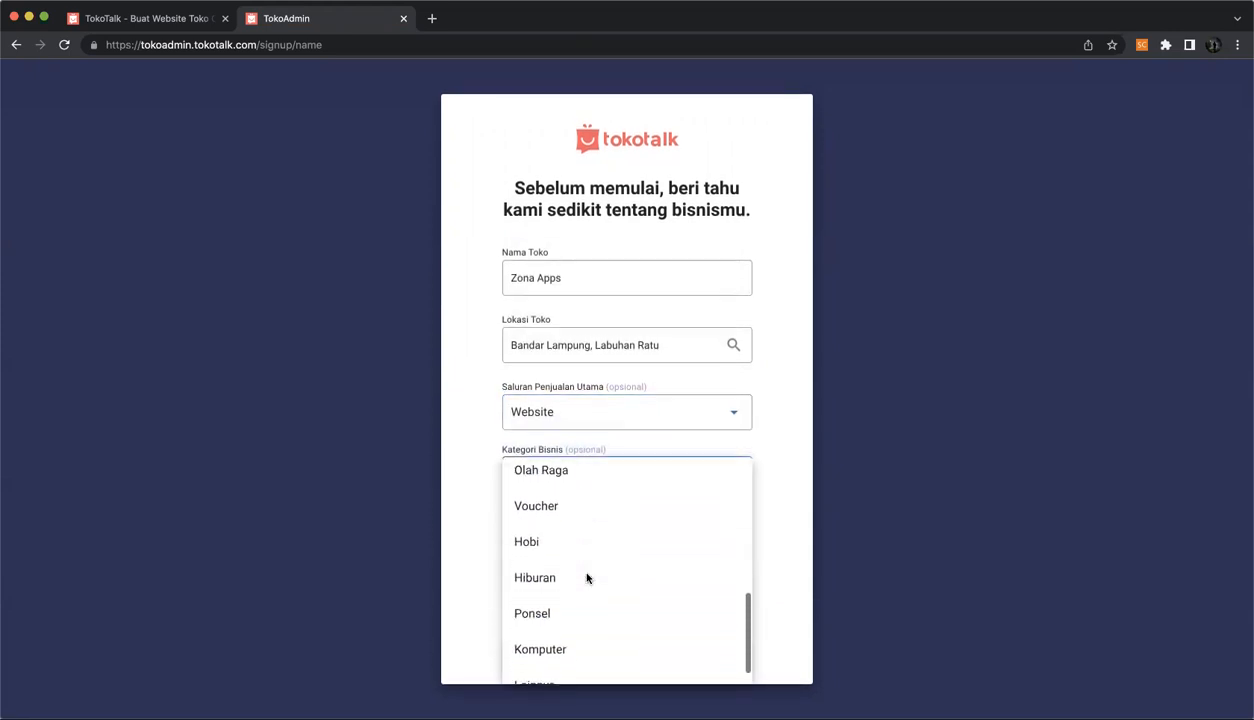
pyautogui.click(551, 625)
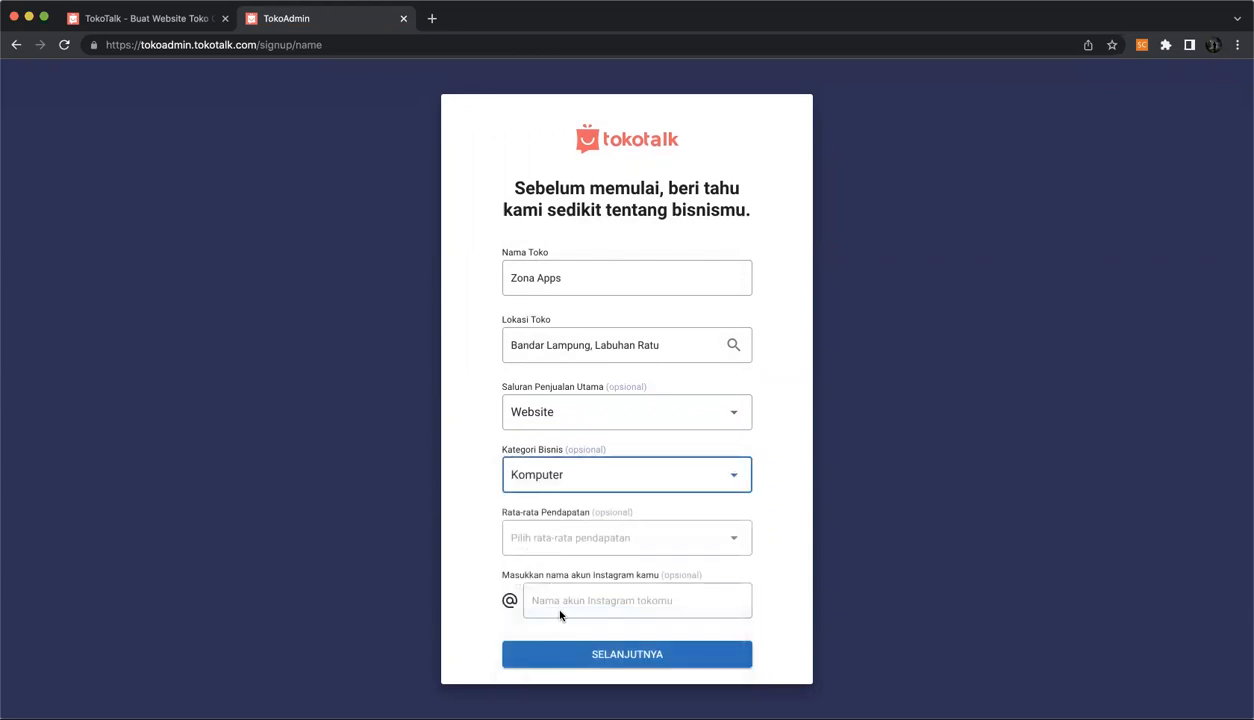
pyautogui.click(657, 543)
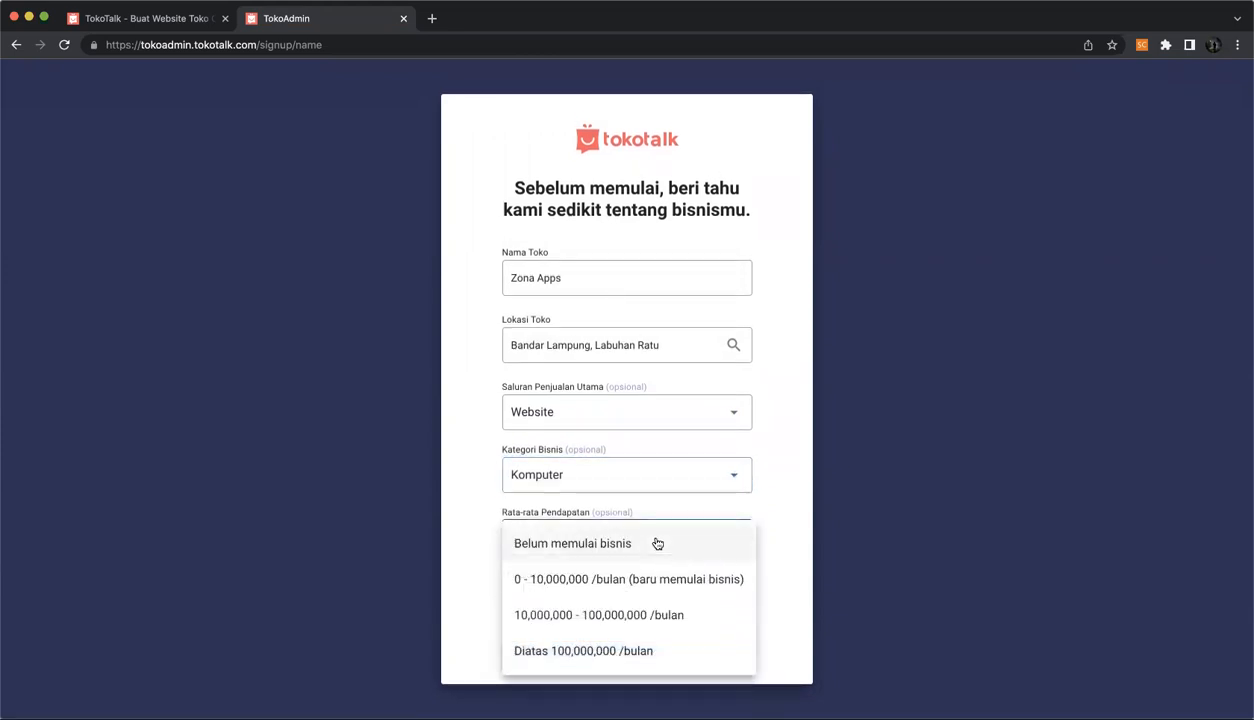
pyautogui.click(605, 540)
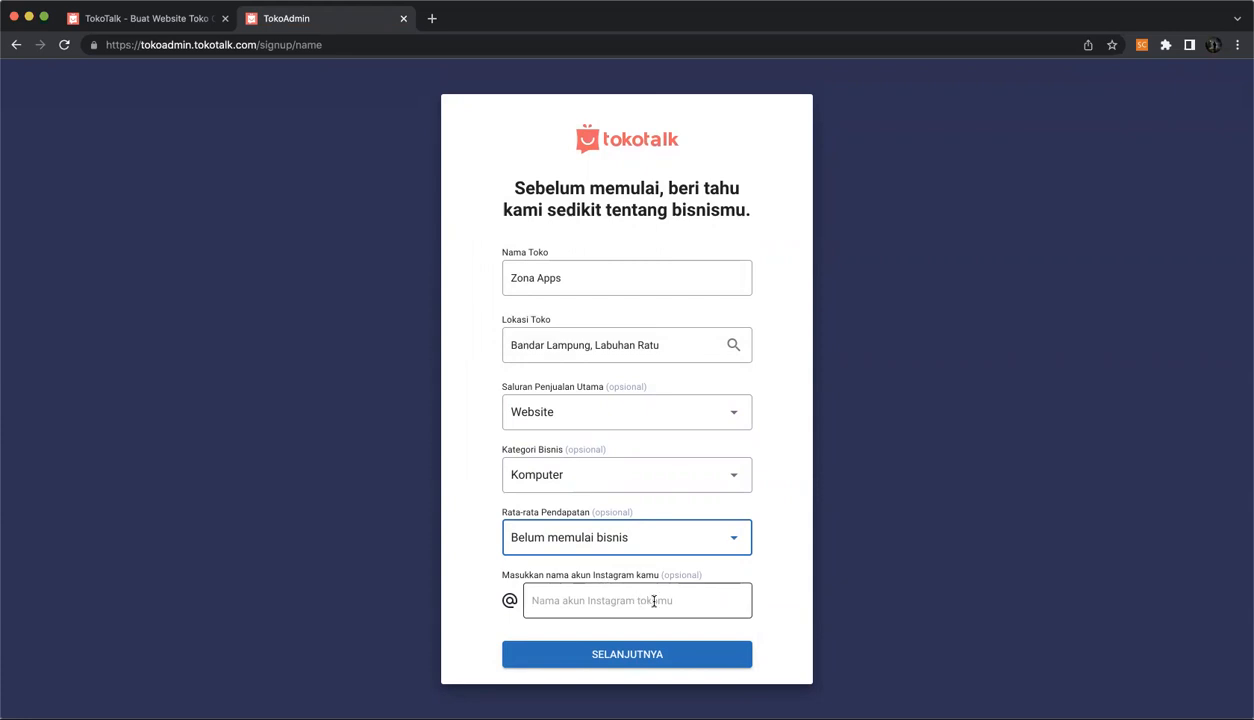
pyautogui.click(610, 658)
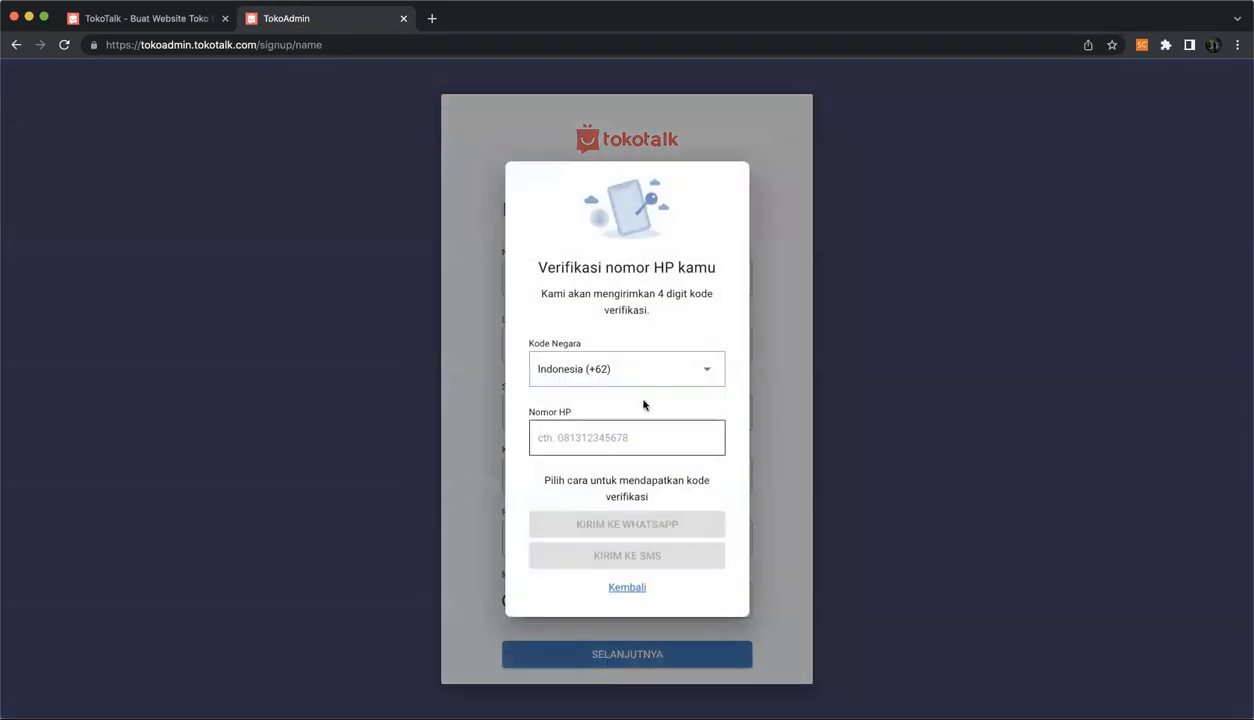
# Step: Enter the phone number and send the verification code via WhatsApp
pyautogui.click(590, 436)
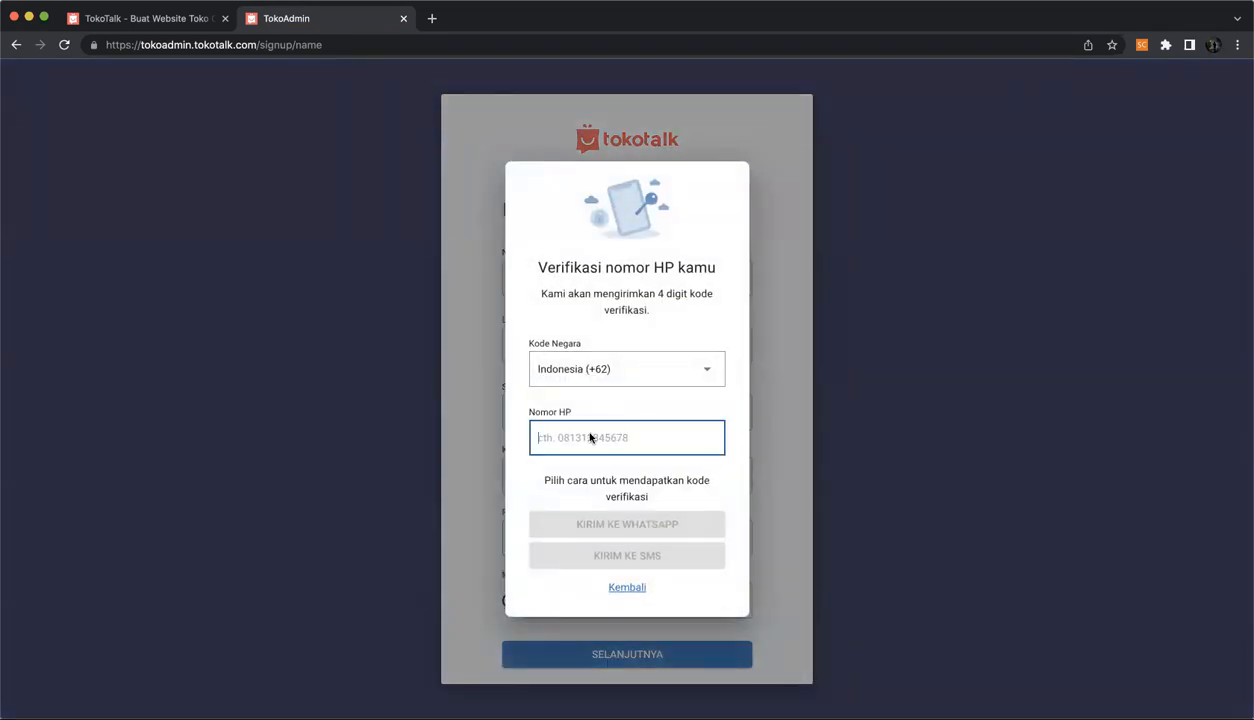
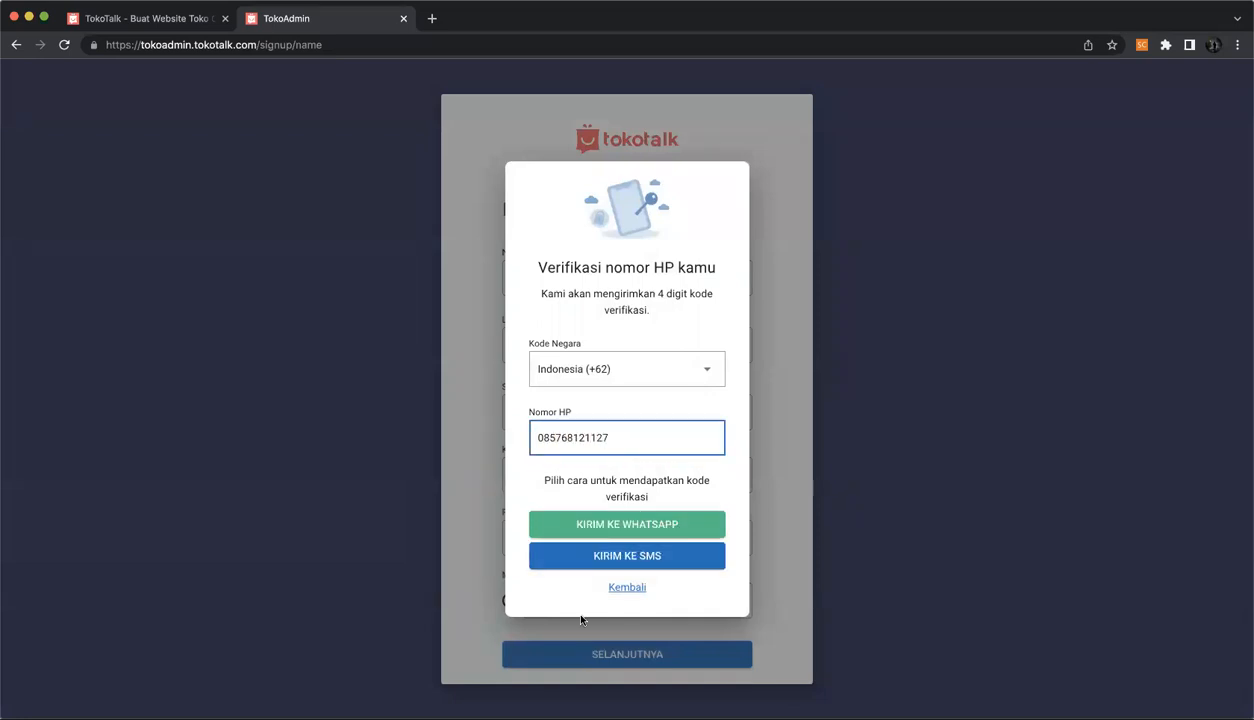
pyautogui.click(603, 520)
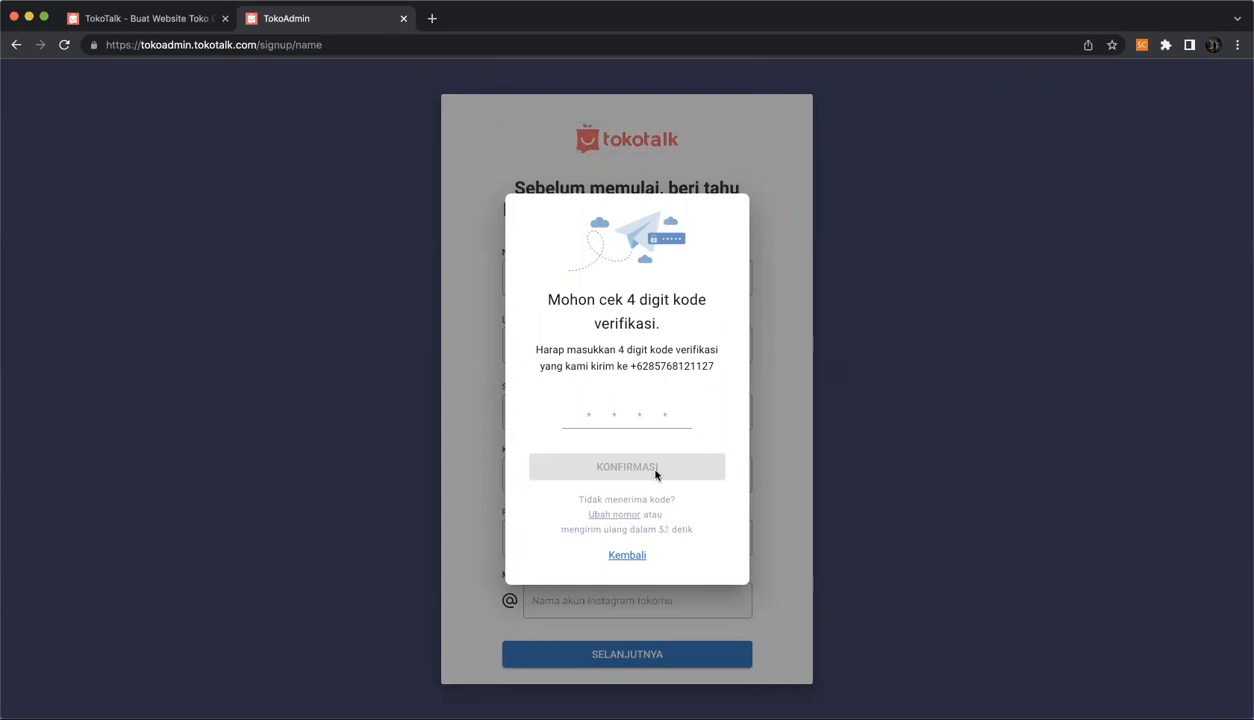
# Step: Enter the 4-digit verification code, correct it after the error, and confirm it
pyautogui.click(595, 413)
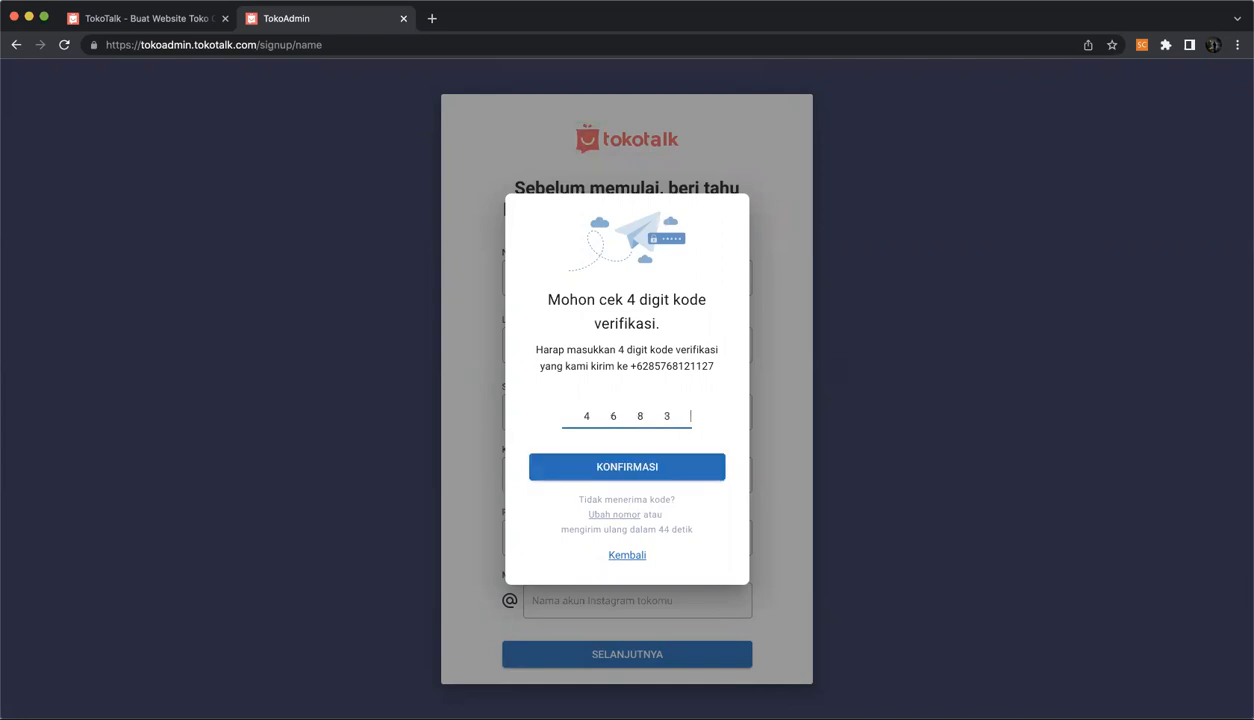
pyautogui.click(646, 466)
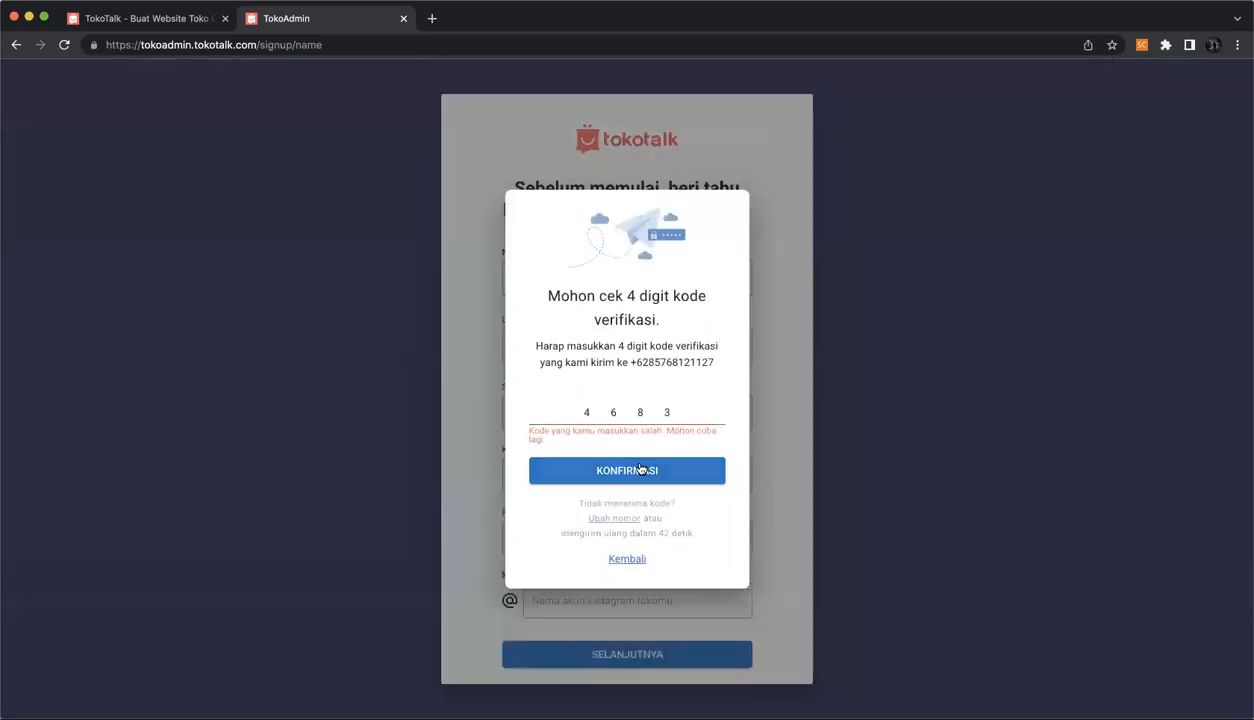
pyautogui.click(678, 415)
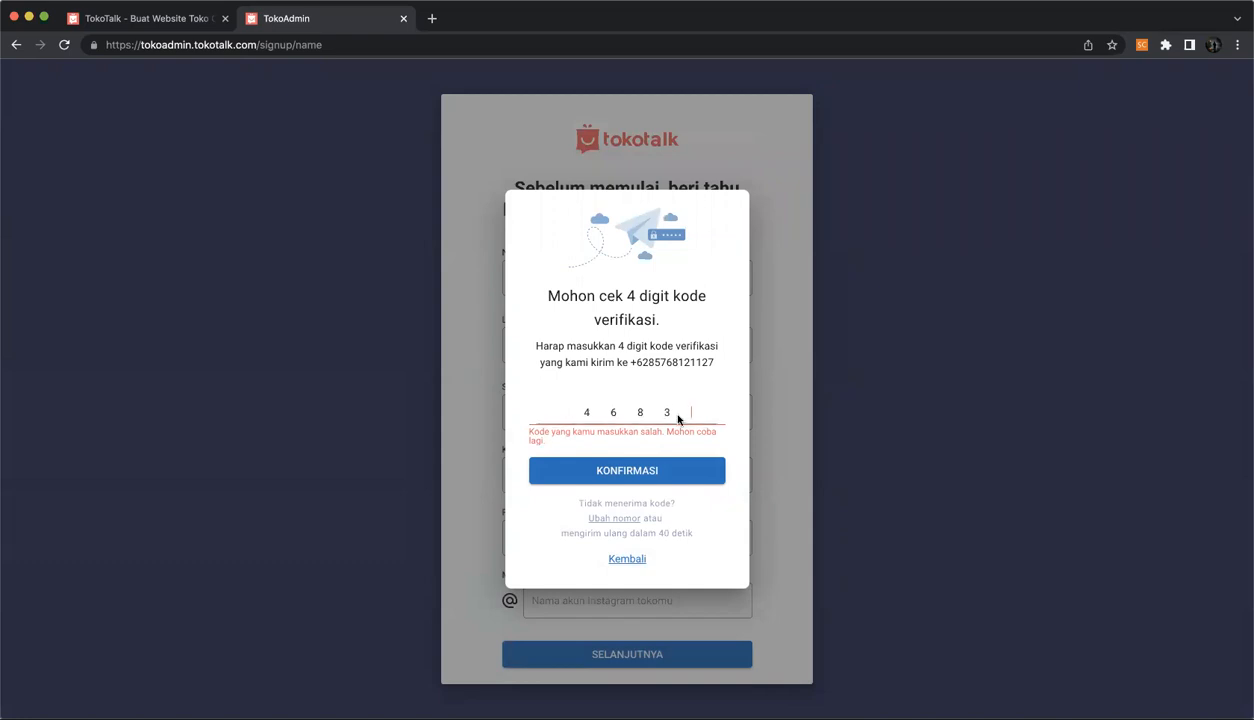
pyautogui.press('BackSpace')
pyautogui.press('BackSpace')
pyautogui.press('BackSpace')
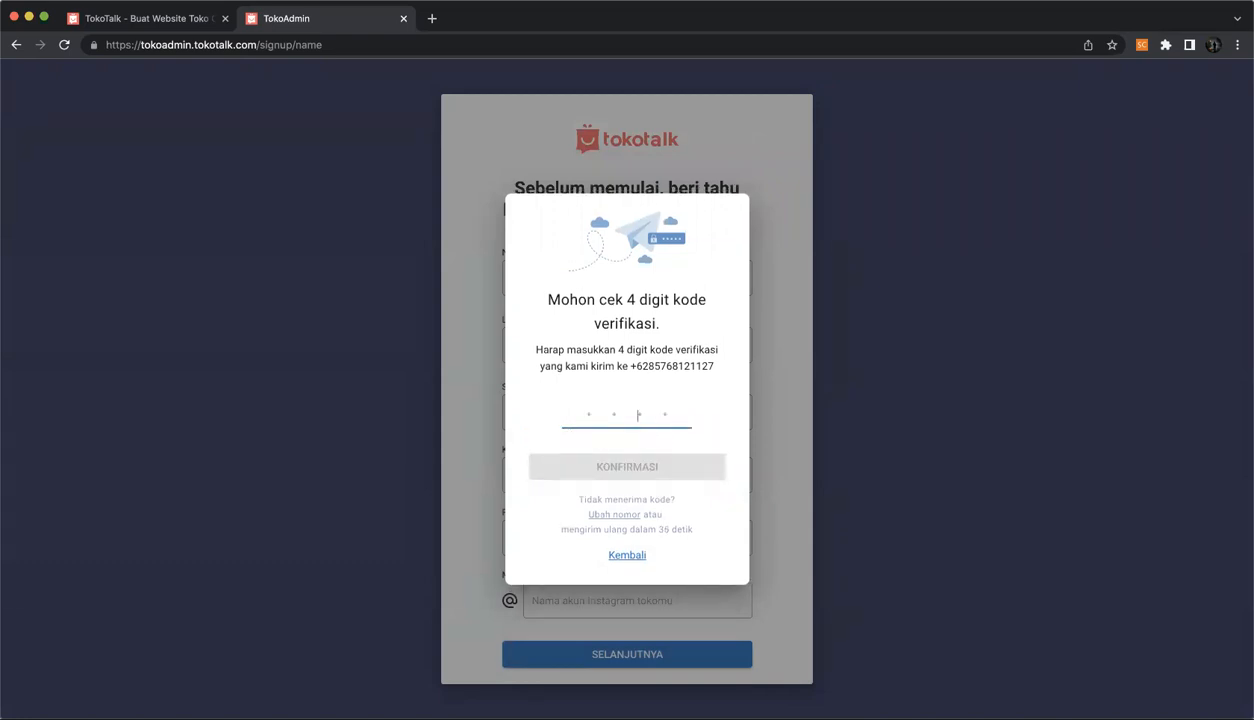
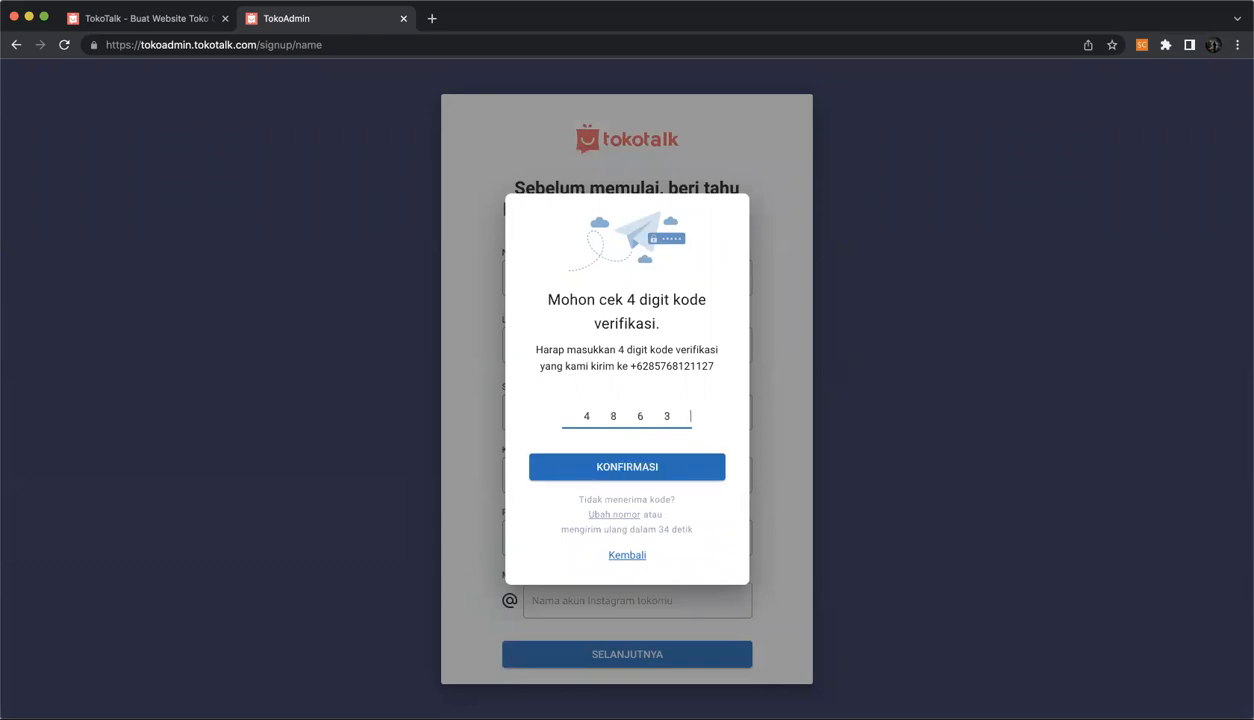
pyautogui.click(672, 466)
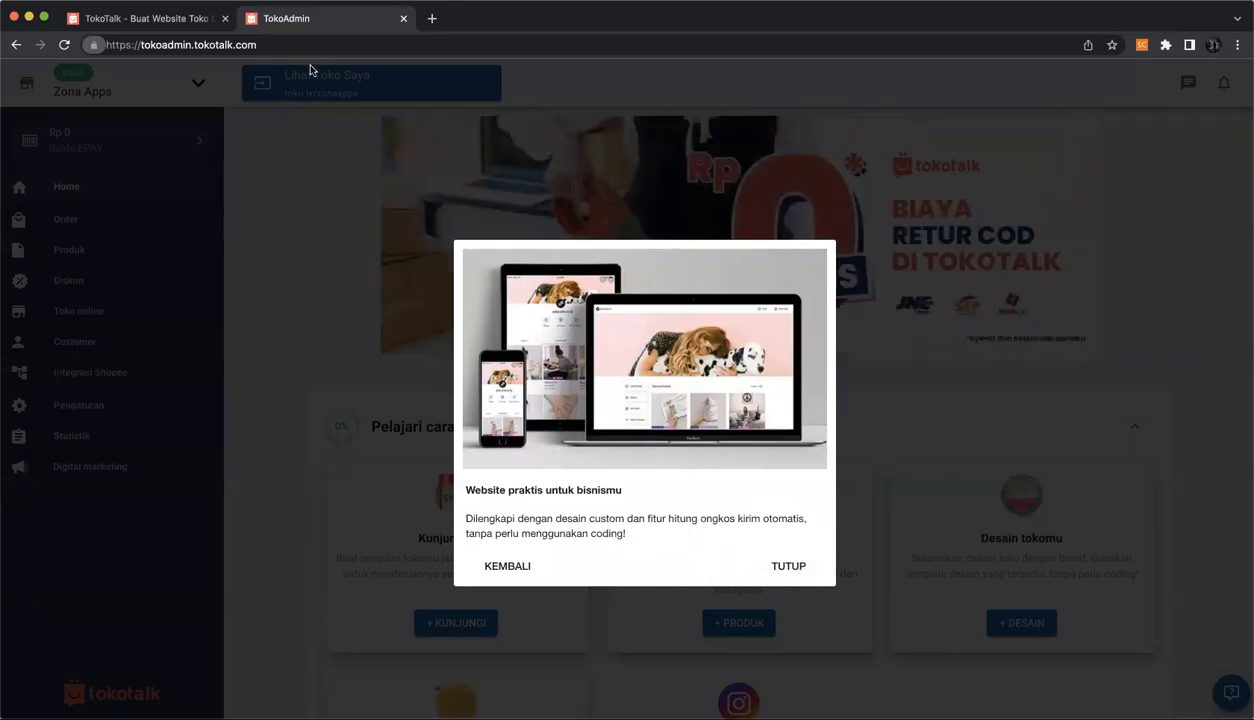
# Step: Close the welcome popup and look over the dashboard's 4-step setup guide at 0%
pyautogui.click(788, 566)
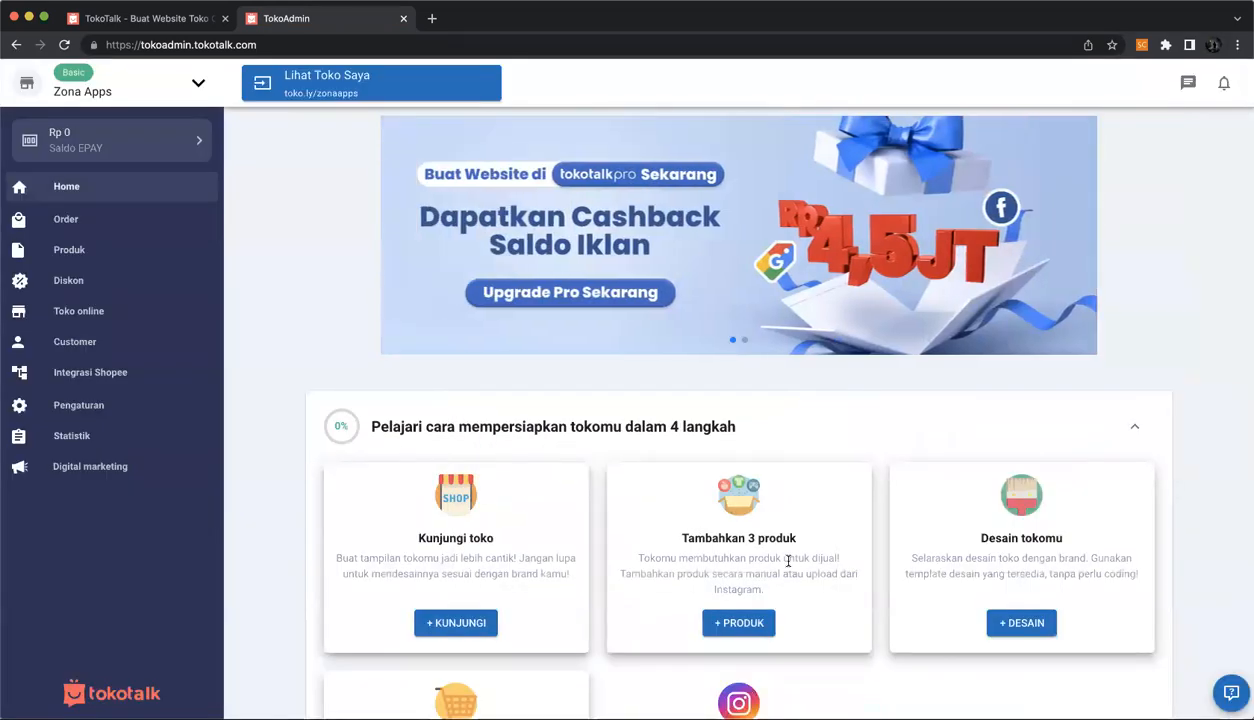
pyautogui.scroll(-5, 734, 350)
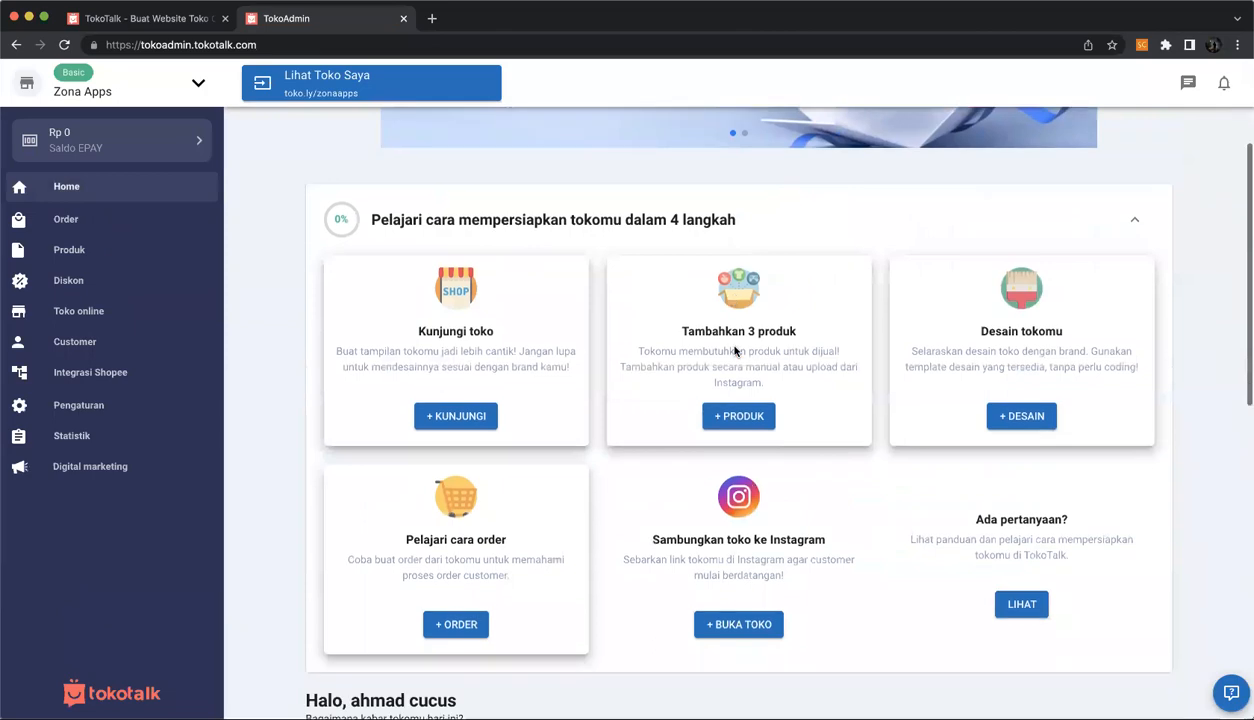
pyautogui.scroll(-5, 734, 350)
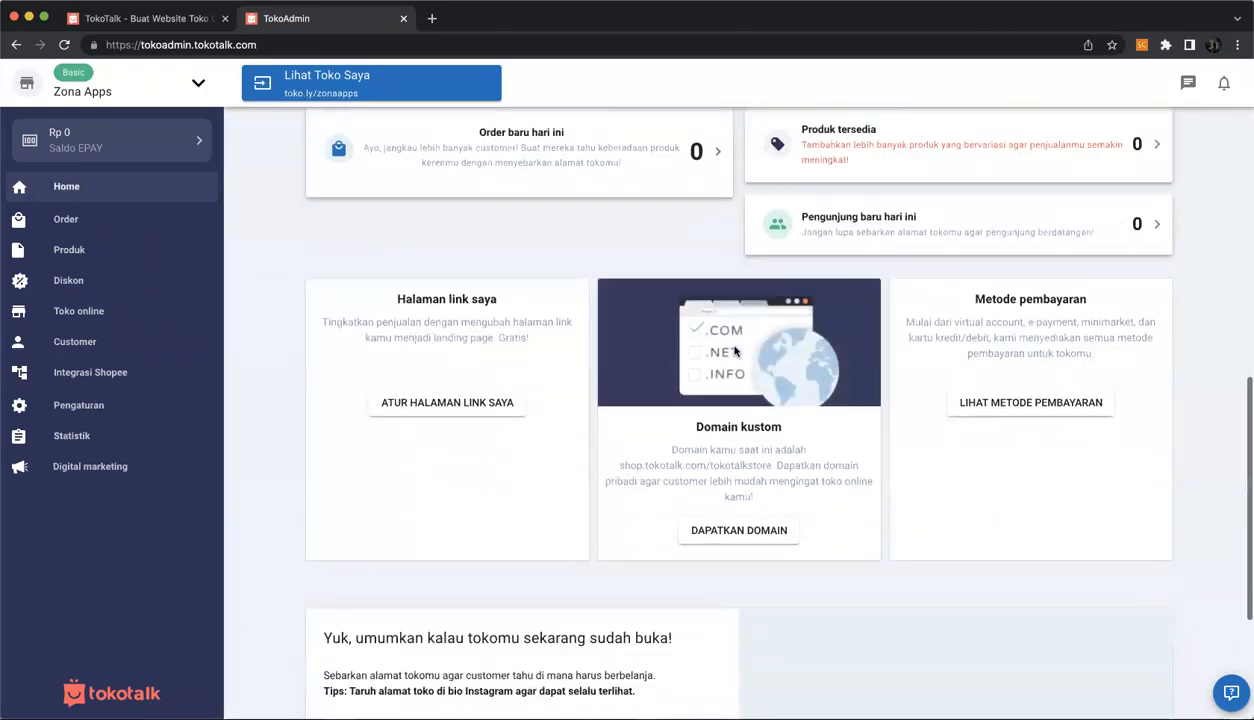
pyautogui.scroll(10, 734, 350)
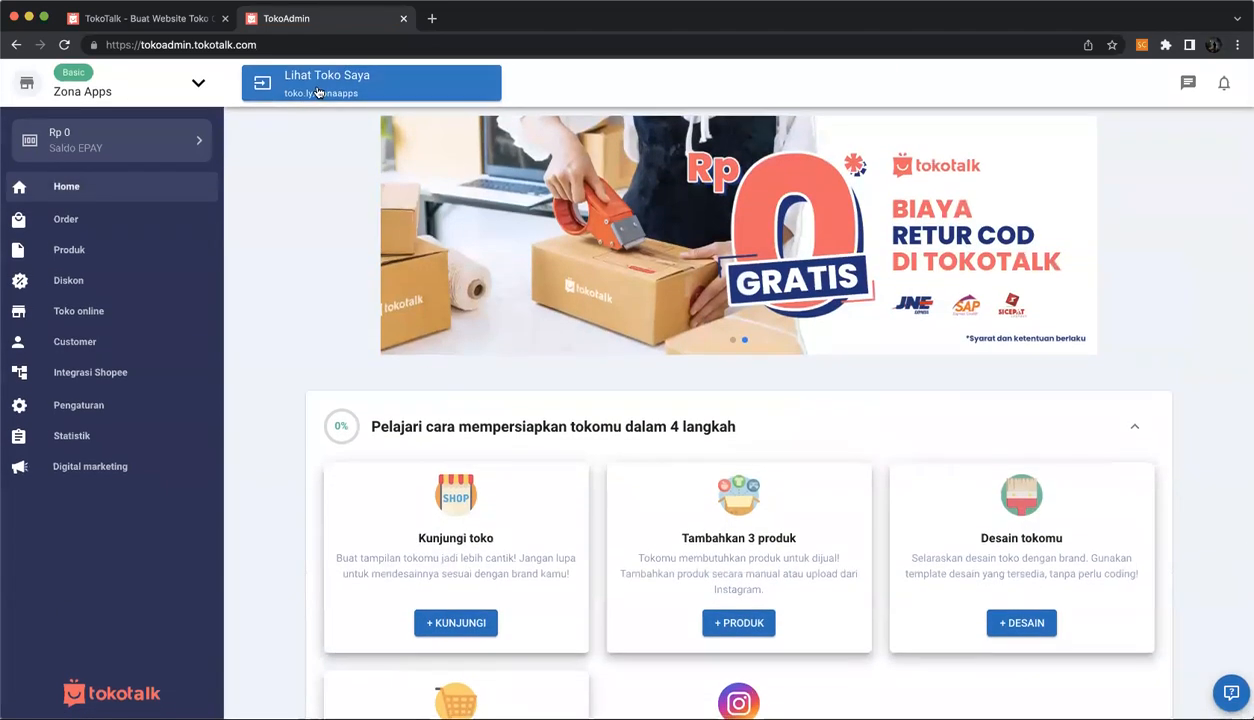
pyautogui.rightClick(319, 88)
pyautogui.click(309, 85)
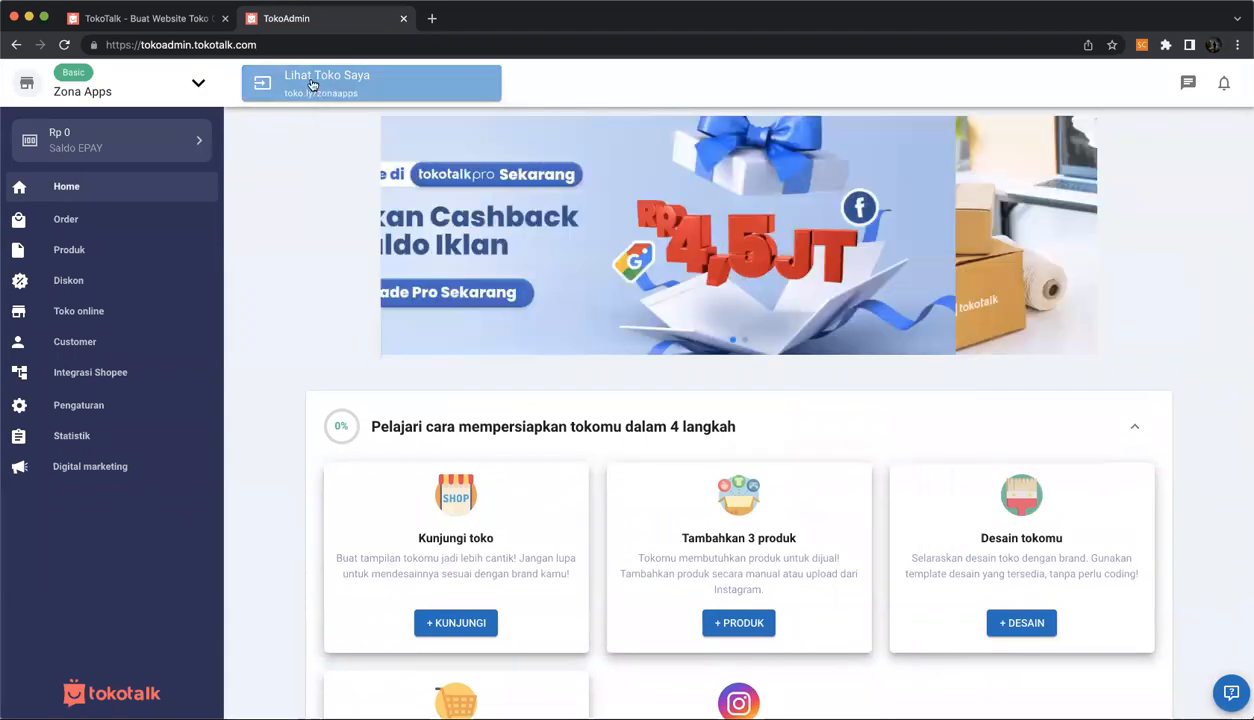
# Step: Open Lihat Toko Saya to preview the Zona Apps storefront in the phone mockup
pyautogui.click(291, 91)
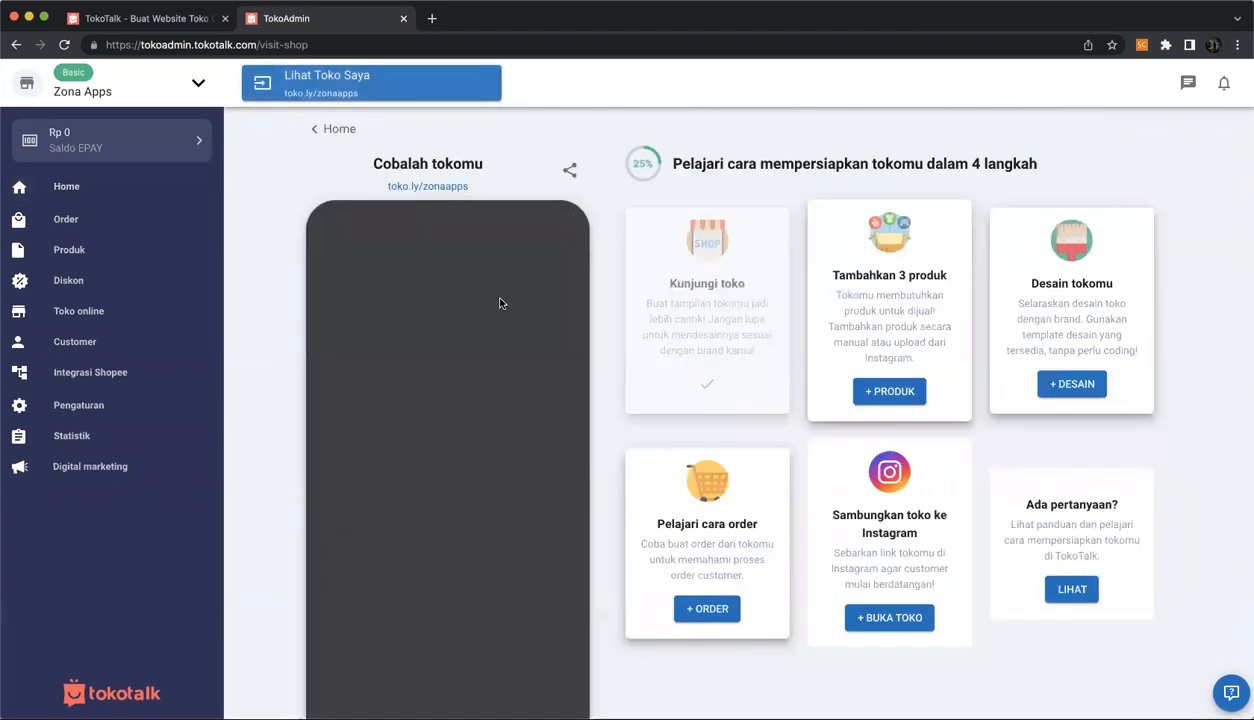
pyautogui.scroll(-3, 469, 478)
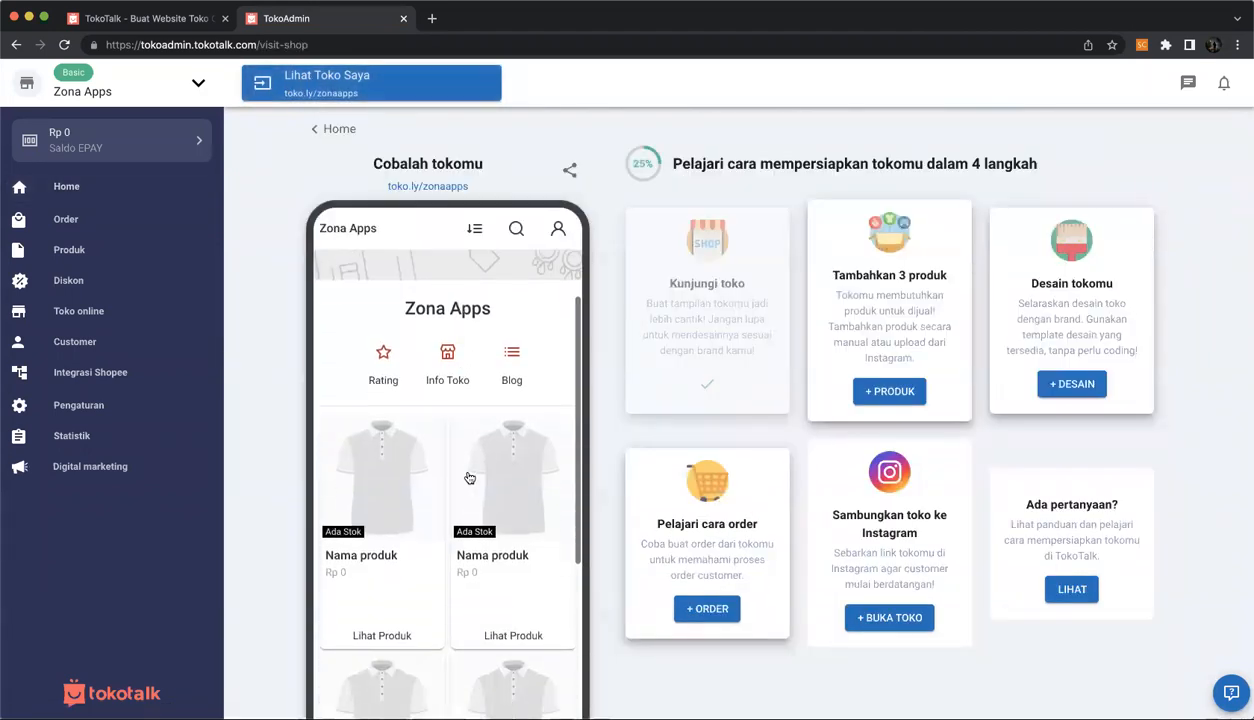
pyautogui.scroll(-3, 469, 478)
pyautogui.scroll(6, 467, 476)
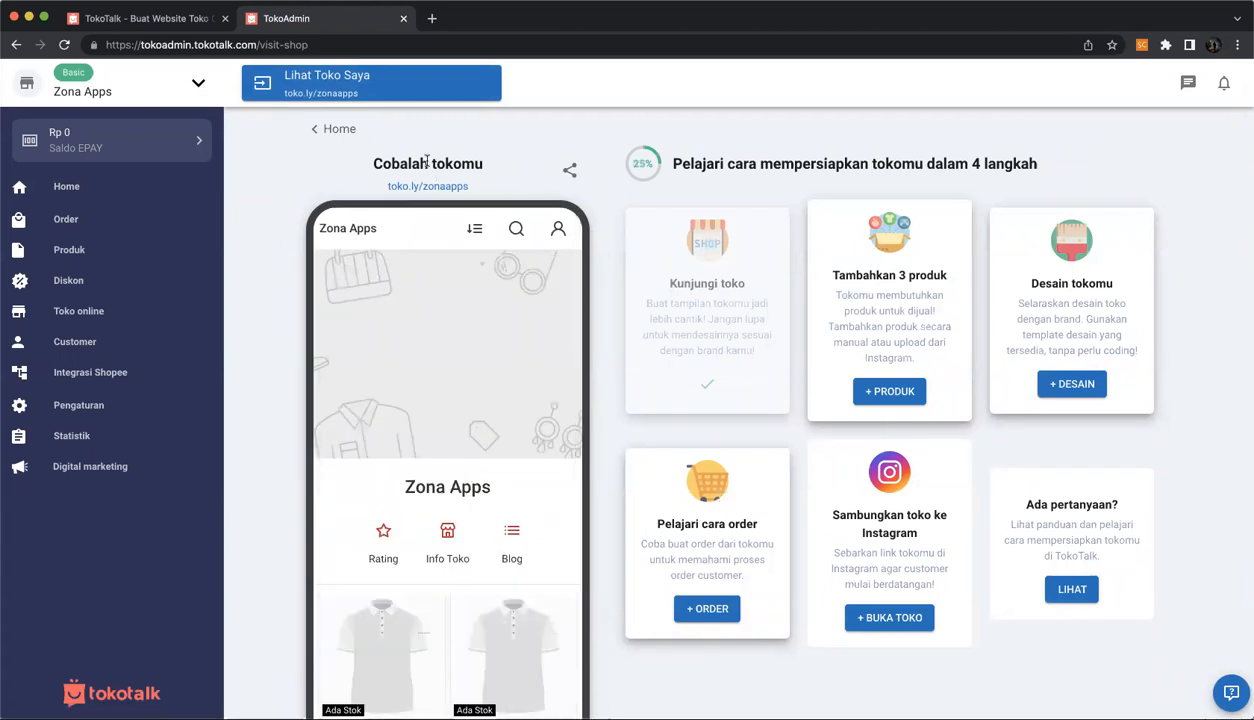
pyautogui.click(366, 96)
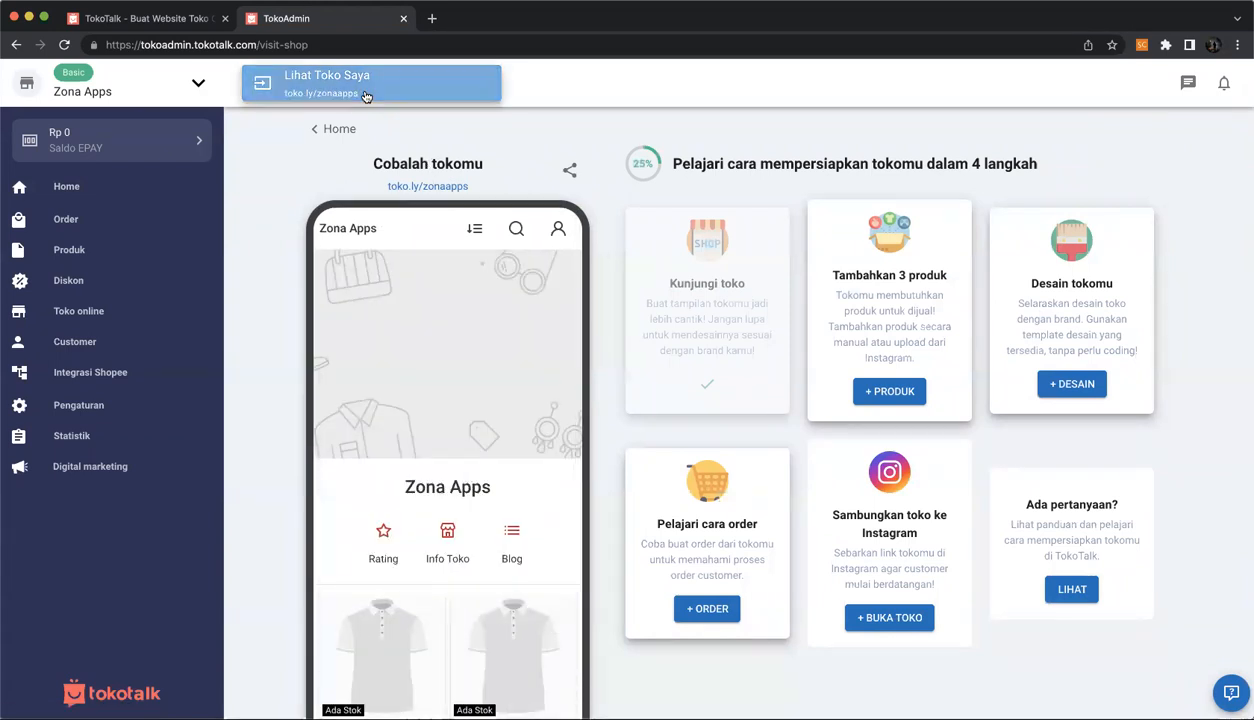
pyautogui.scroll(-5, 496, 447)
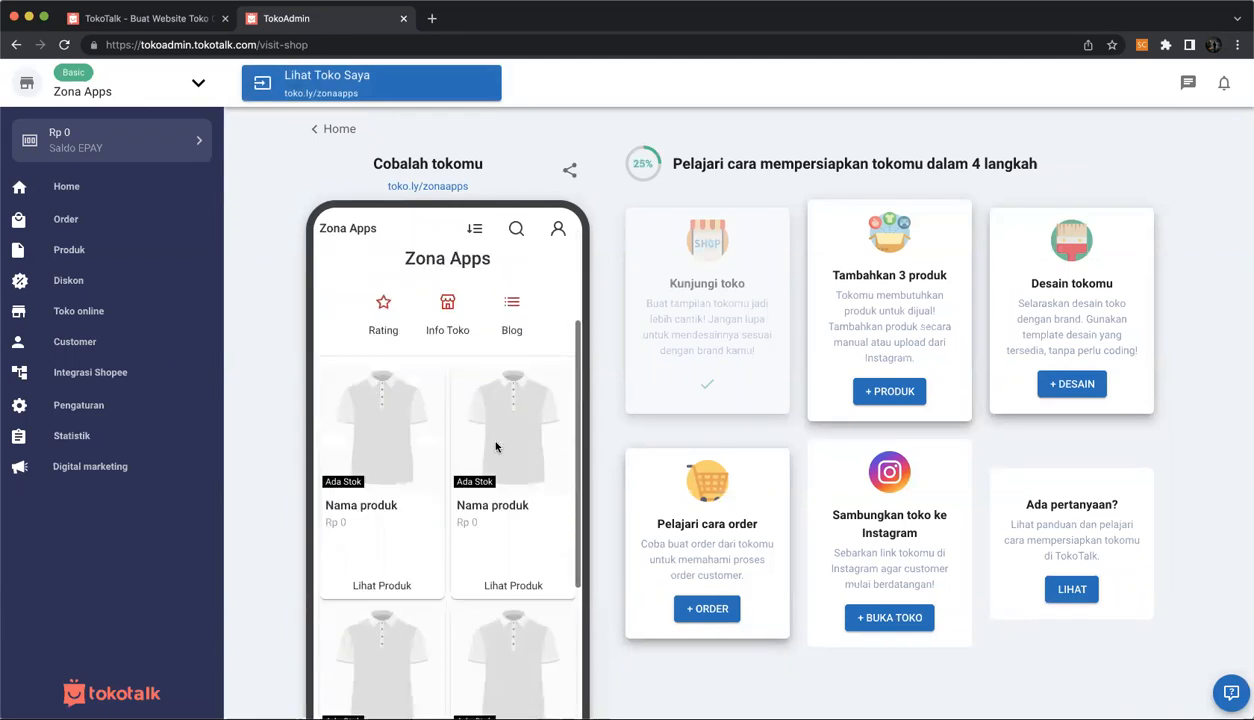
pyautogui.scroll(5, 496, 447)
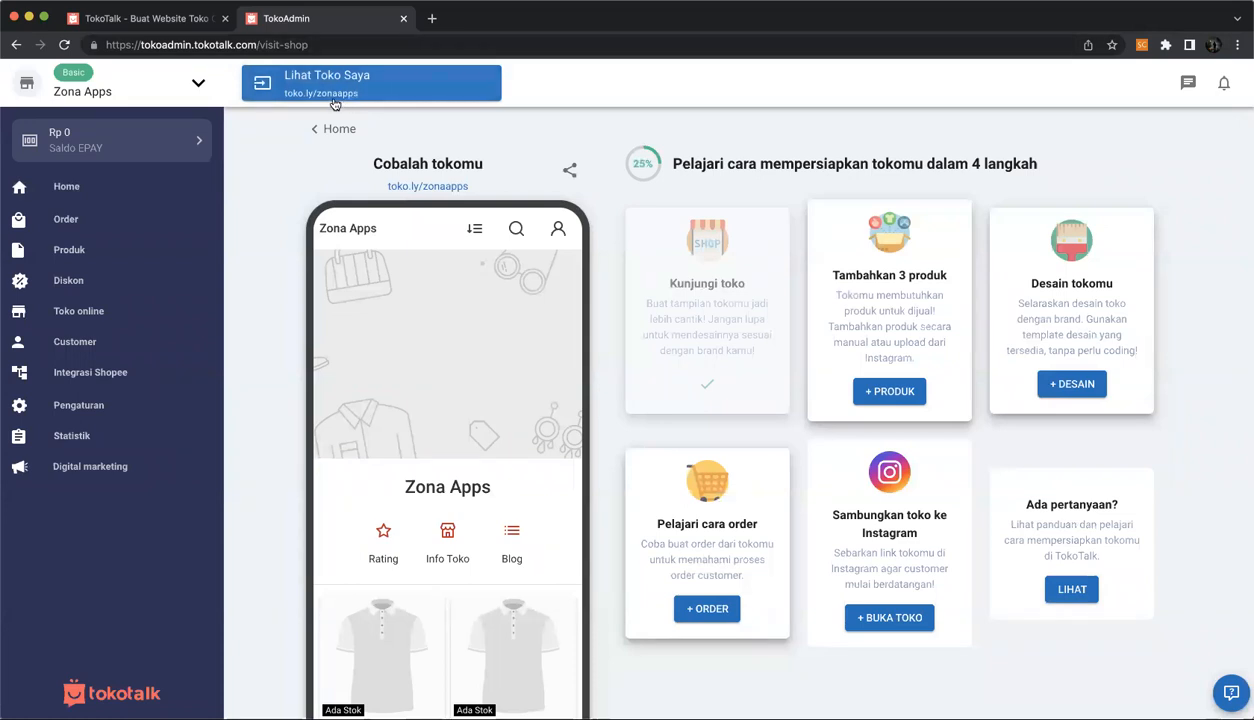
# Step: Load toko.ly/zonaapps in a new tab, browse its product grid, then return to the admin tab
pyautogui.click(432, 18)
pyautogui.write('toko')
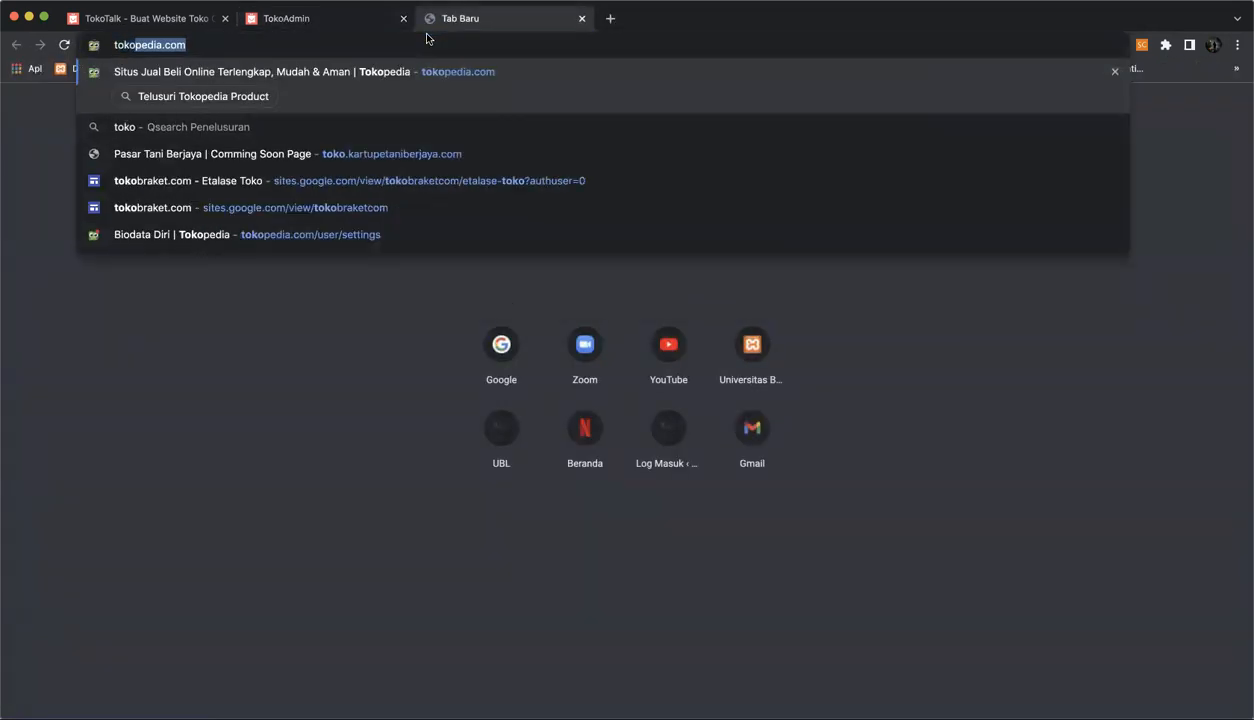
pyautogui.write('.ly')
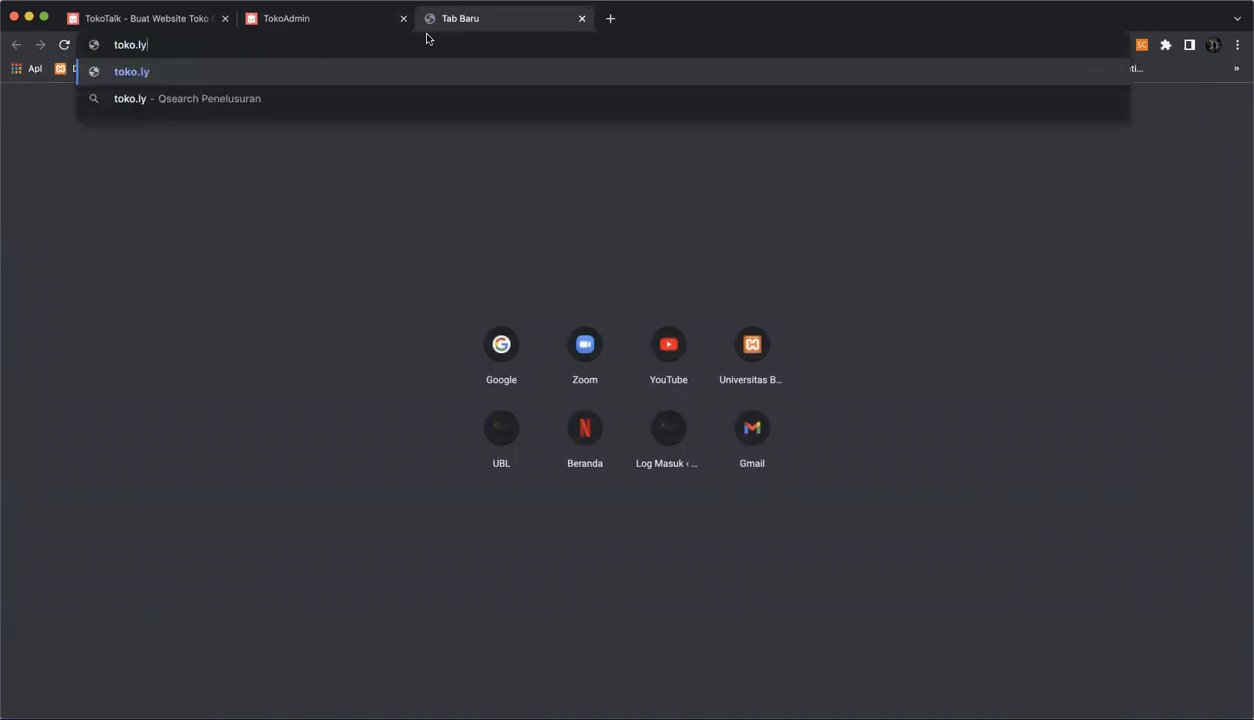
pyautogui.write('/zonaapps')
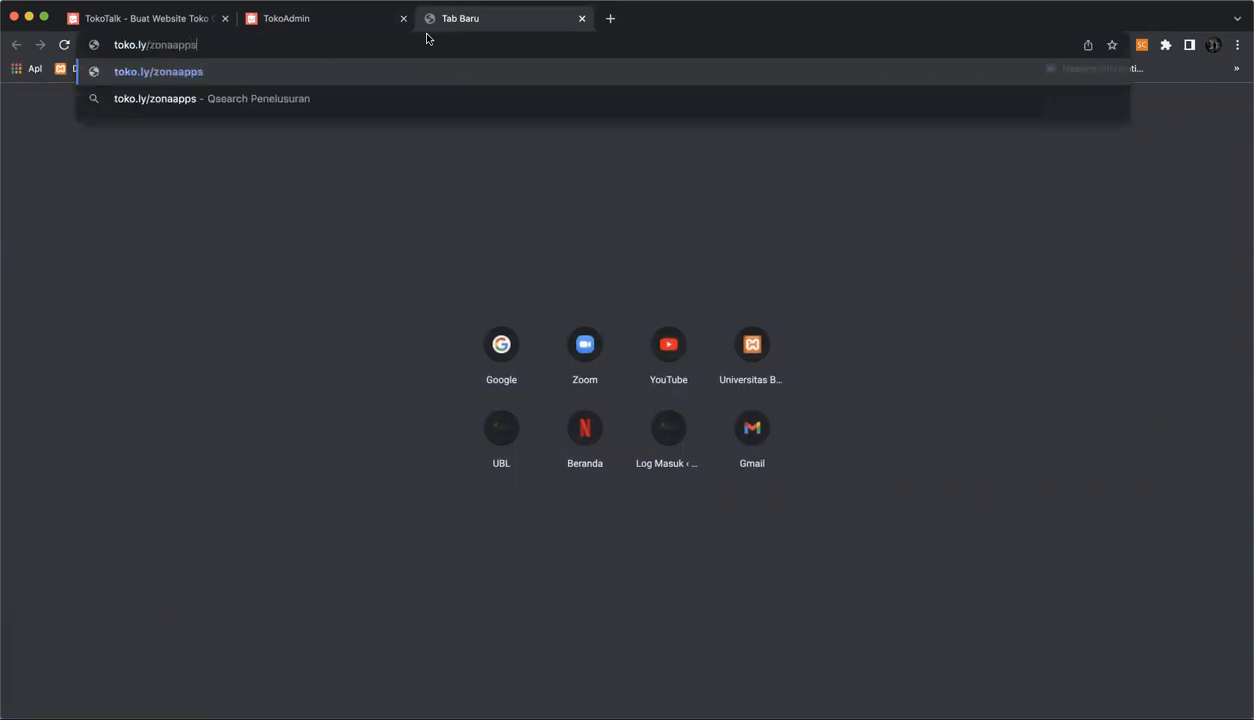
pyautogui.press('Return')
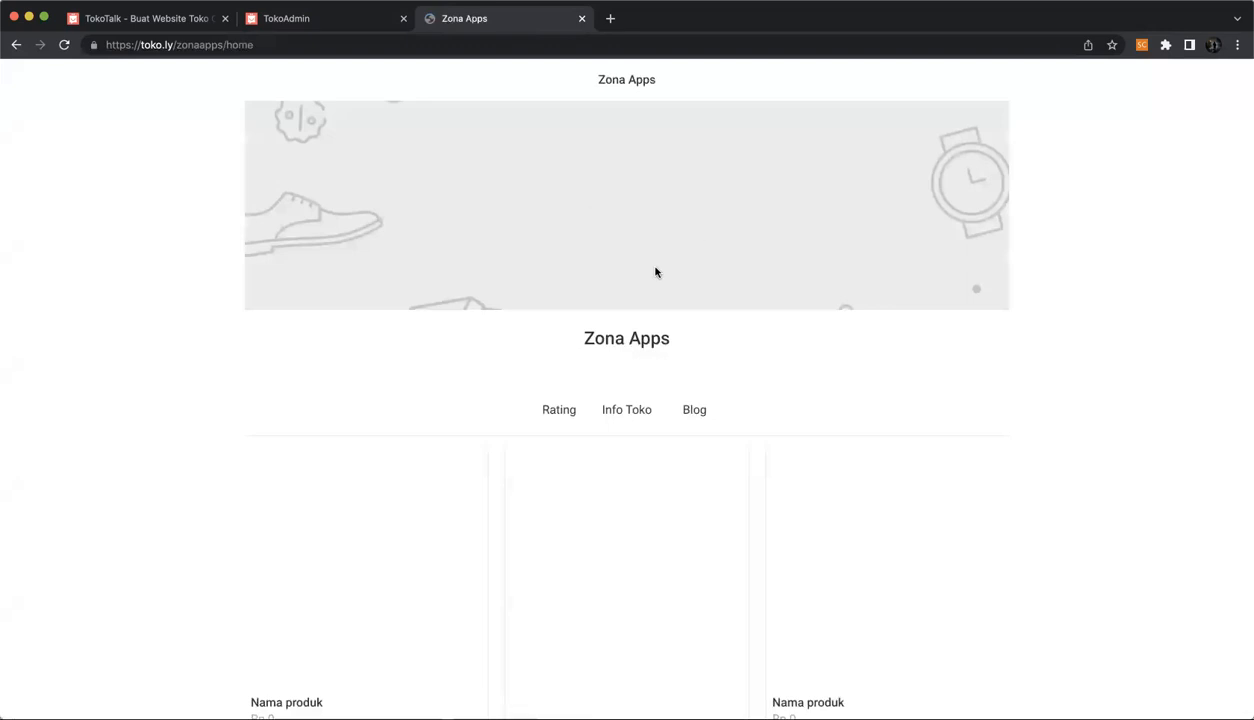
pyautogui.scroll(-10, 712, 360)
pyautogui.scroll(10, 712, 360)
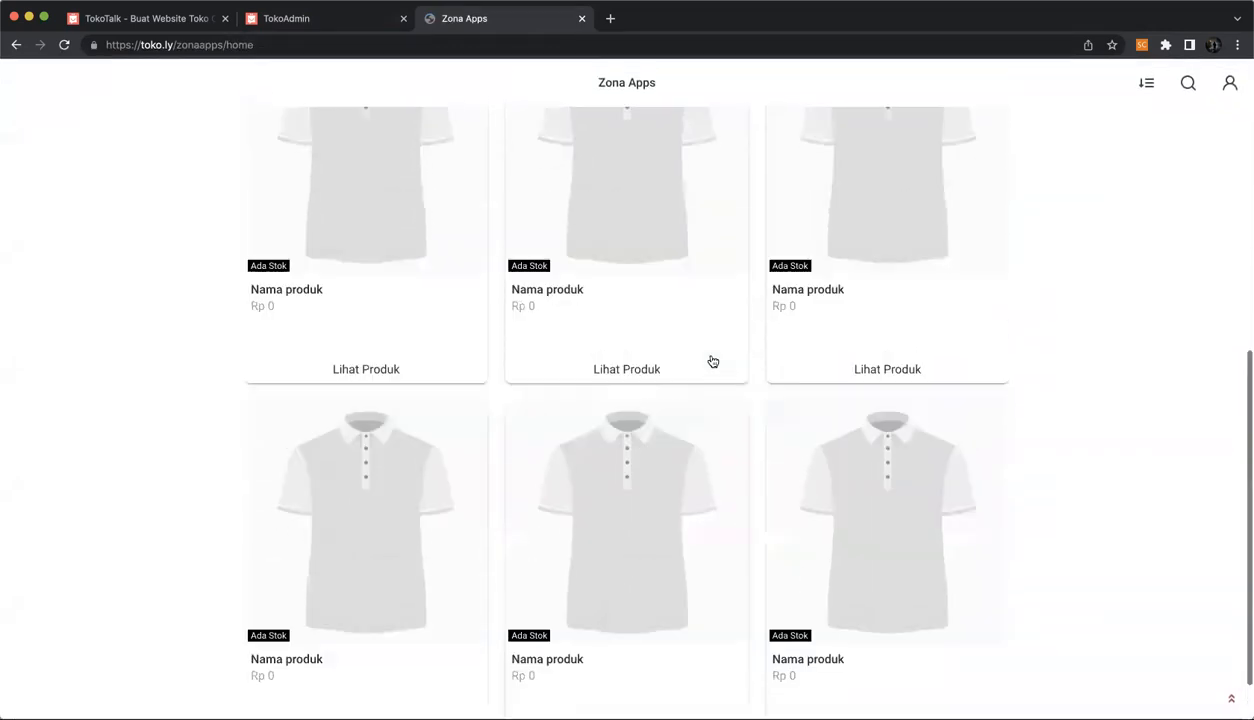
pyautogui.scroll(-6, 669, 350)
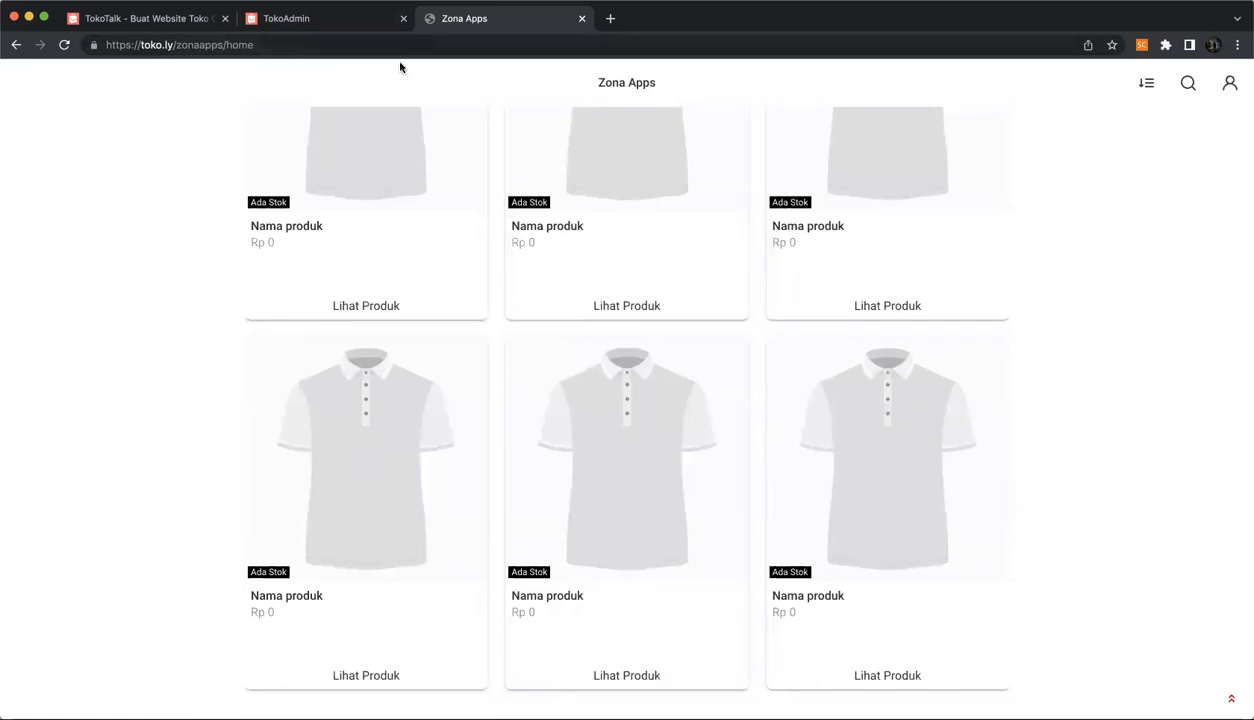
pyautogui.click(328, 18)
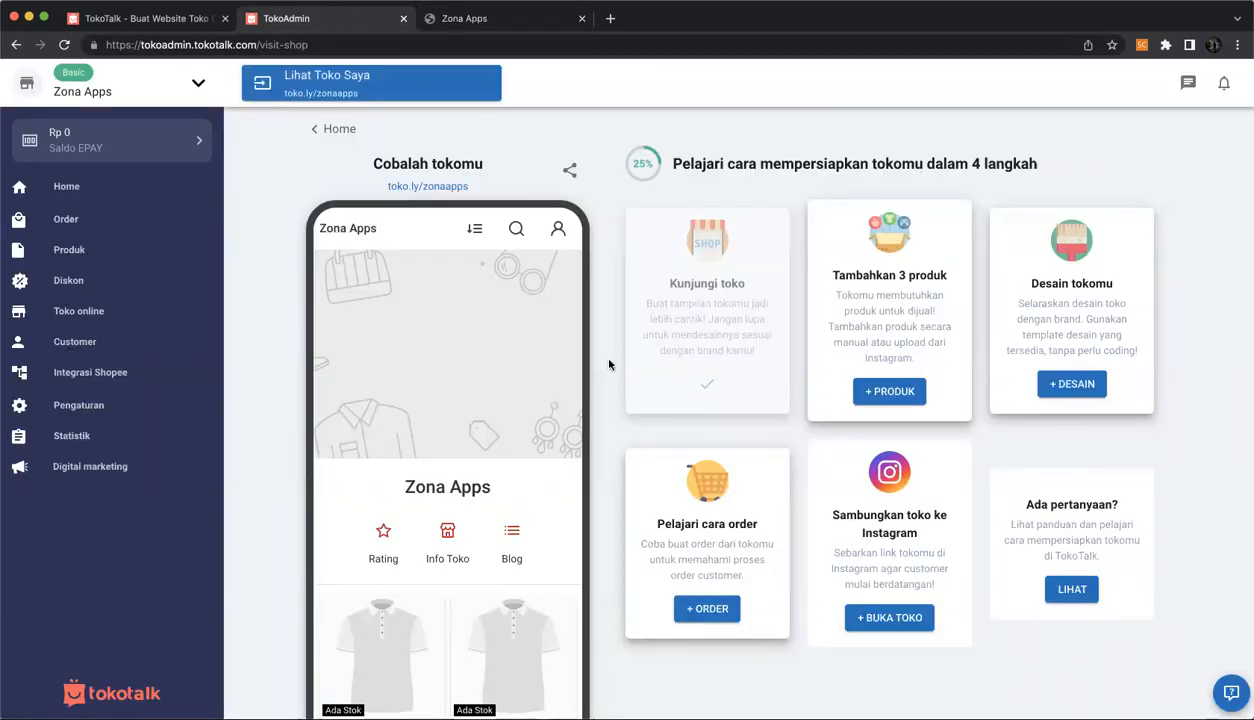
# Step: Expand Toko online in the sidebar and go to Desain & Template
pyautogui.scroll(-2, 609, 364)
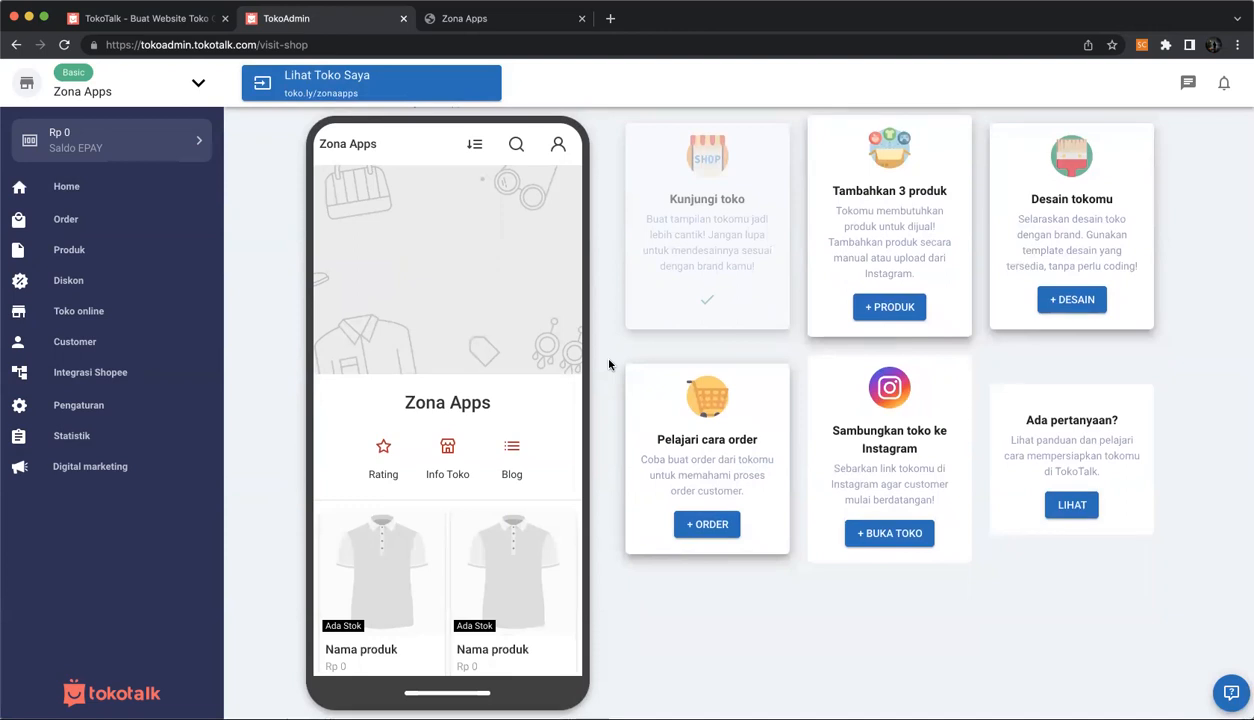
pyautogui.click(77, 312)
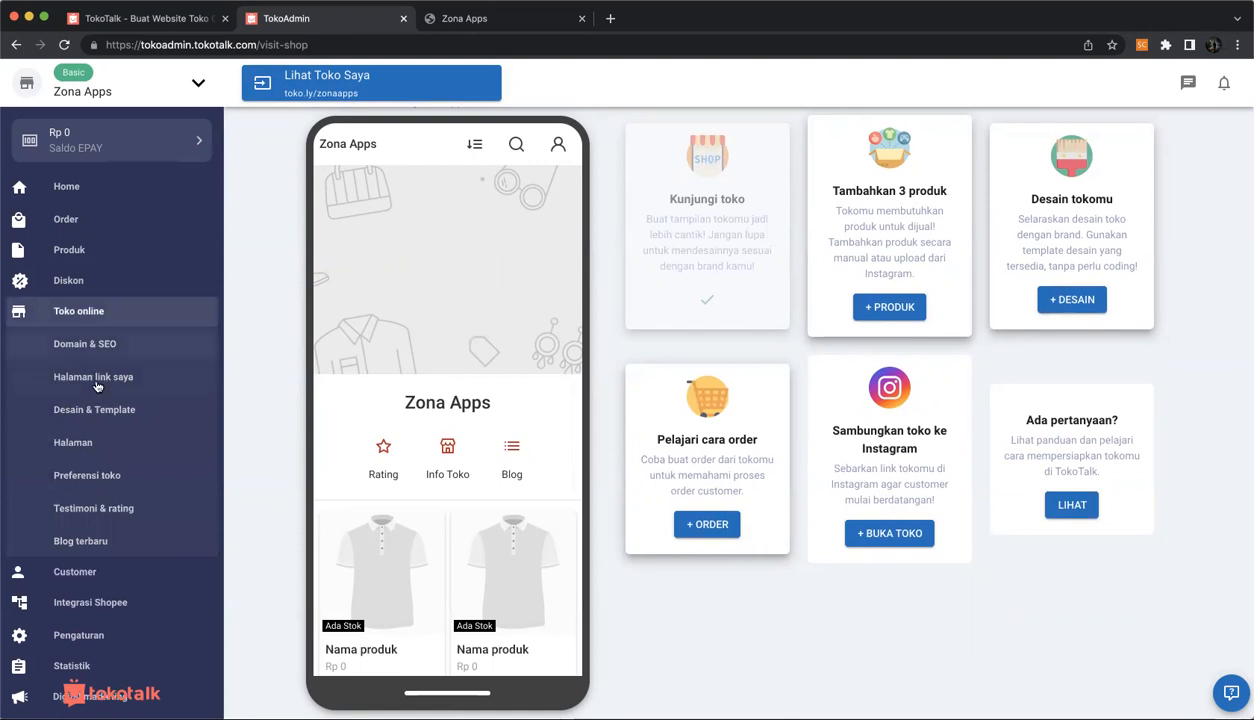
pyautogui.click(87, 414)
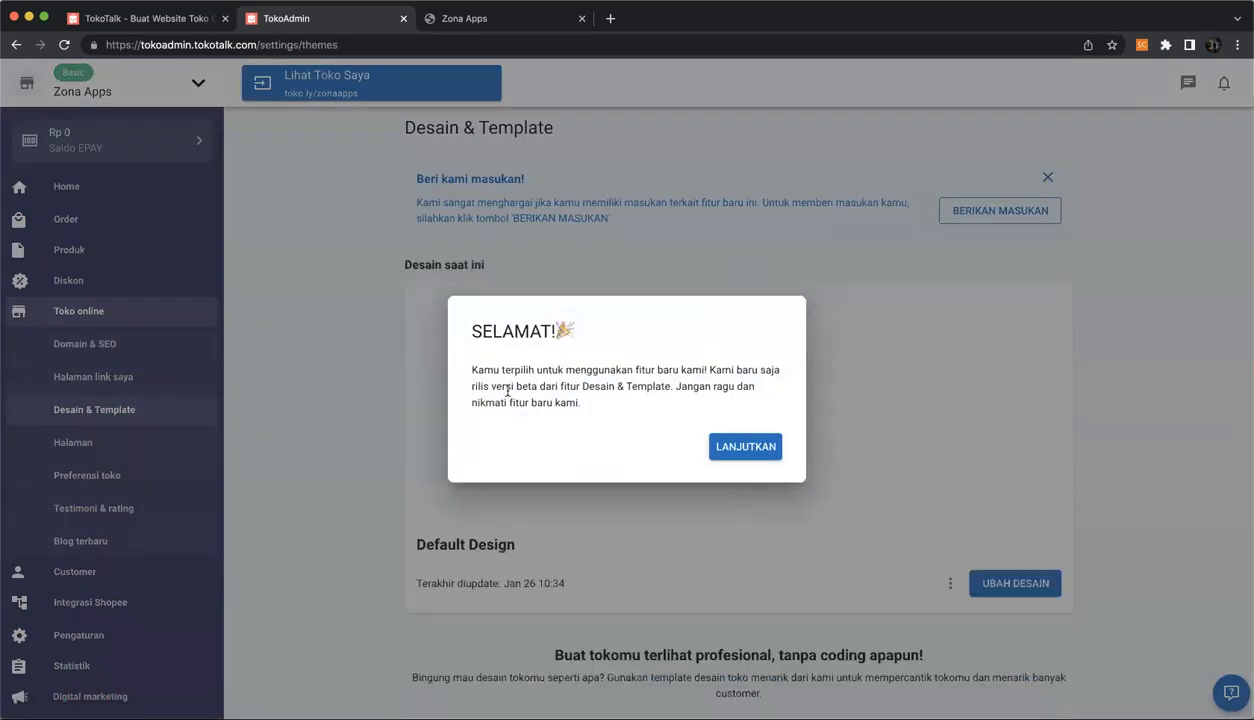
# Step: Dismiss the beta welcome notice and browse the available store templates
pyautogui.click(745, 449)
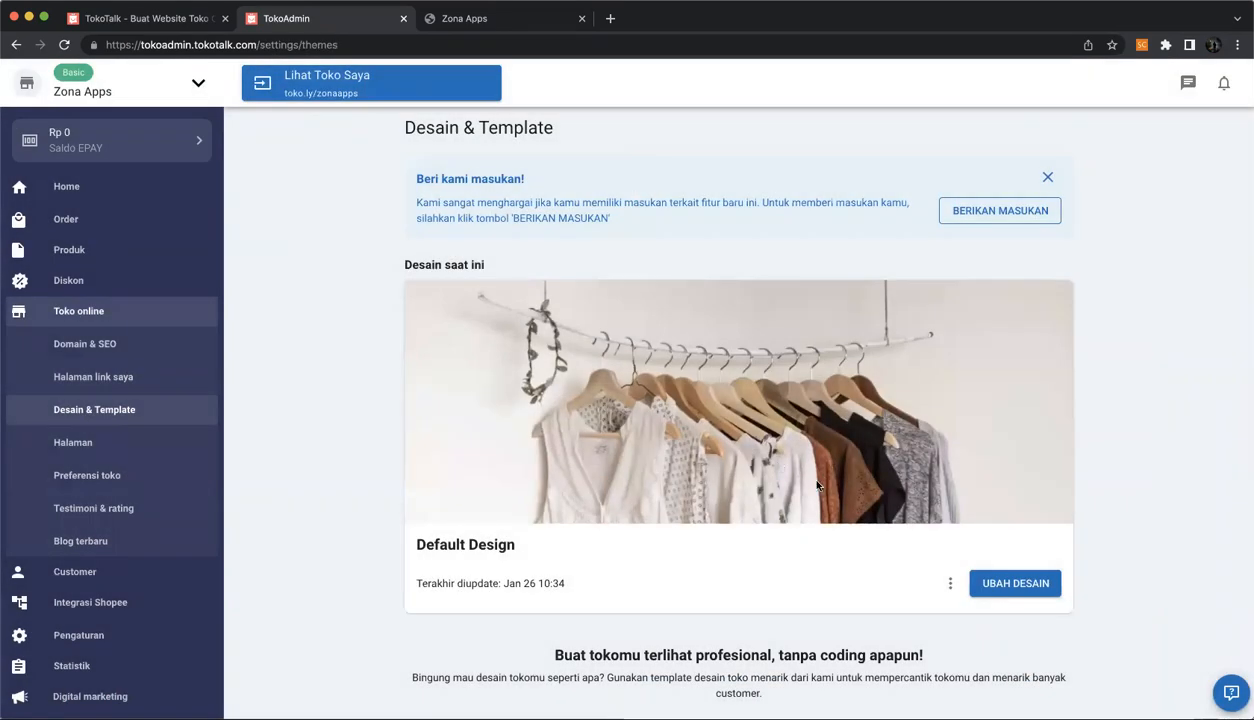
pyautogui.scroll(-5, 816, 484)
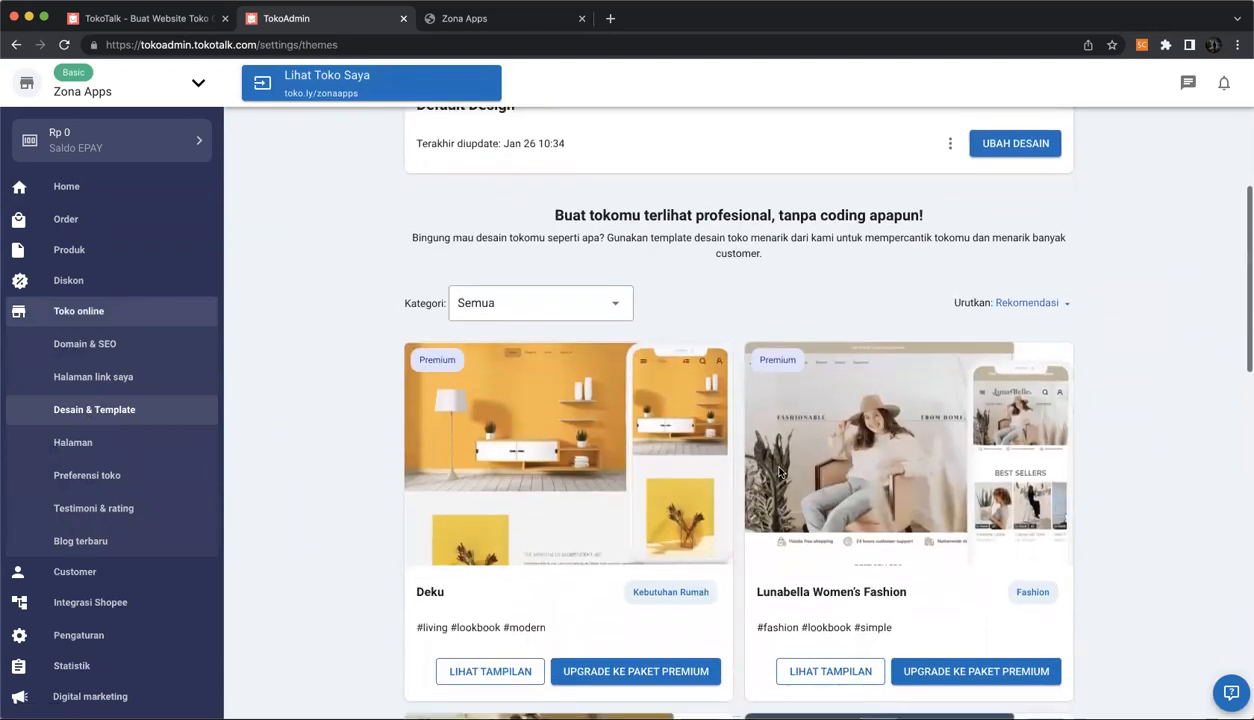
pyautogui.scroll(-2, 801, 478)
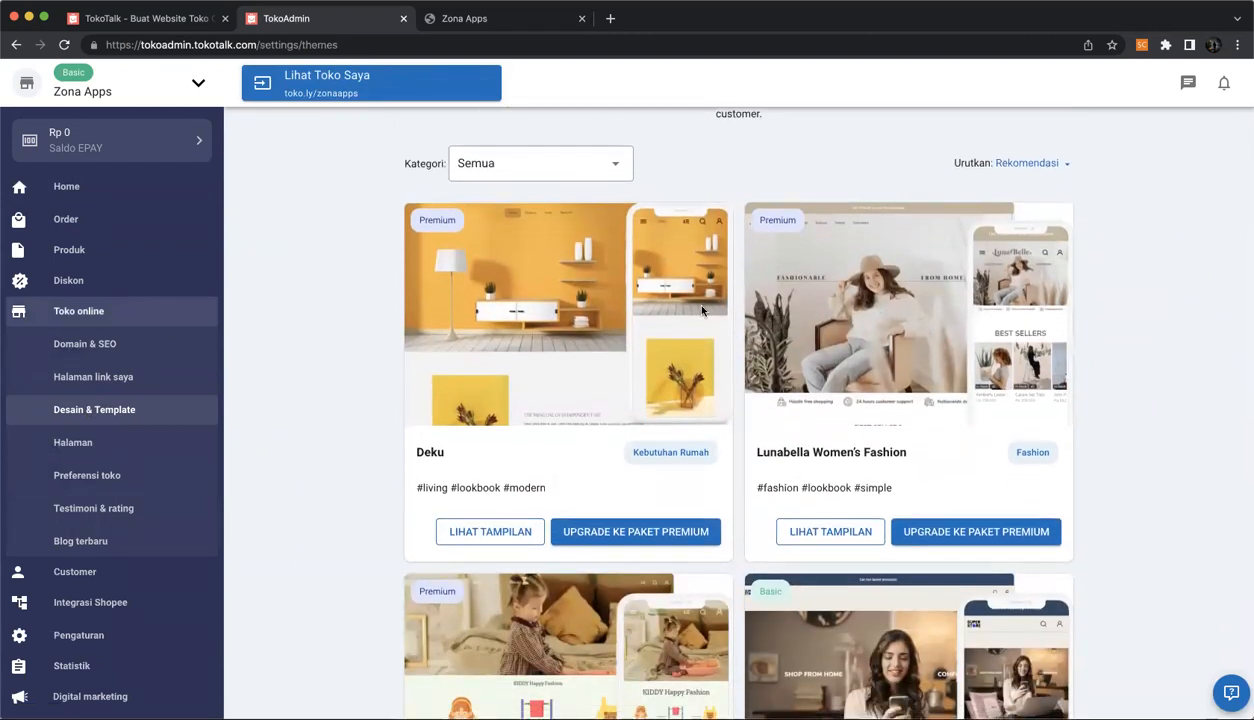
pyautogui.scroll(-7, 808, 395)
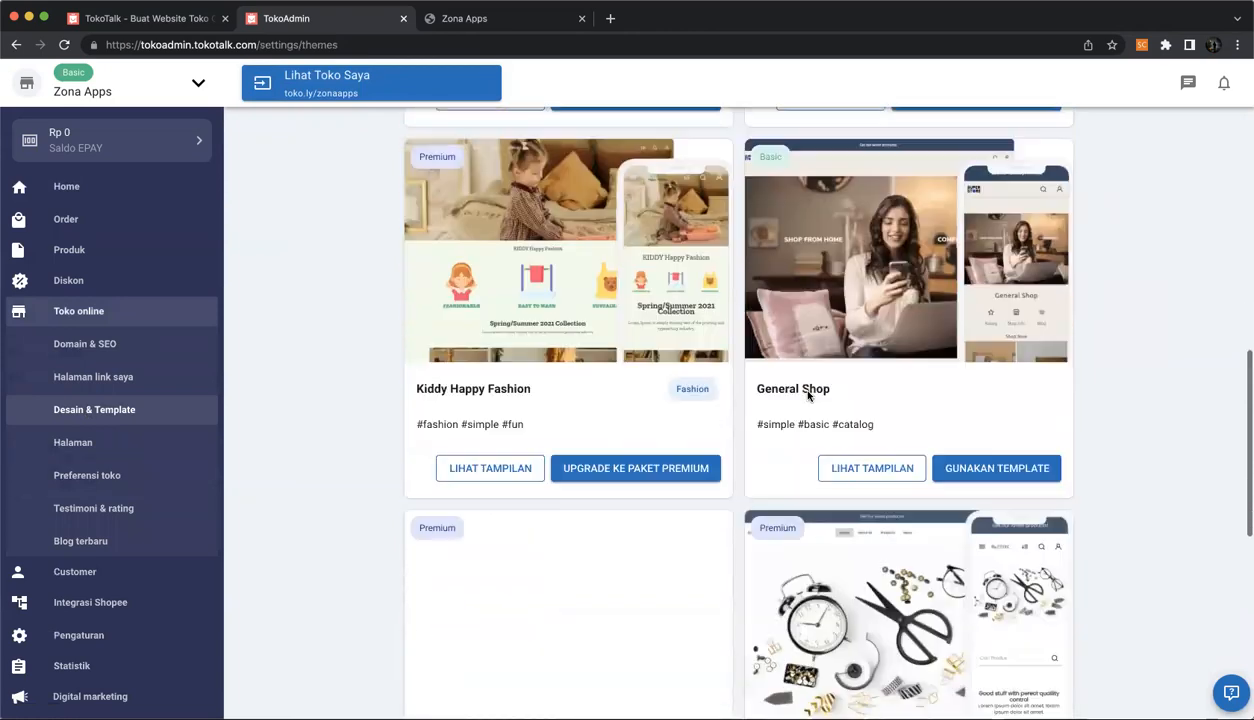
pyautogui.scroll(-3, 808, 395)
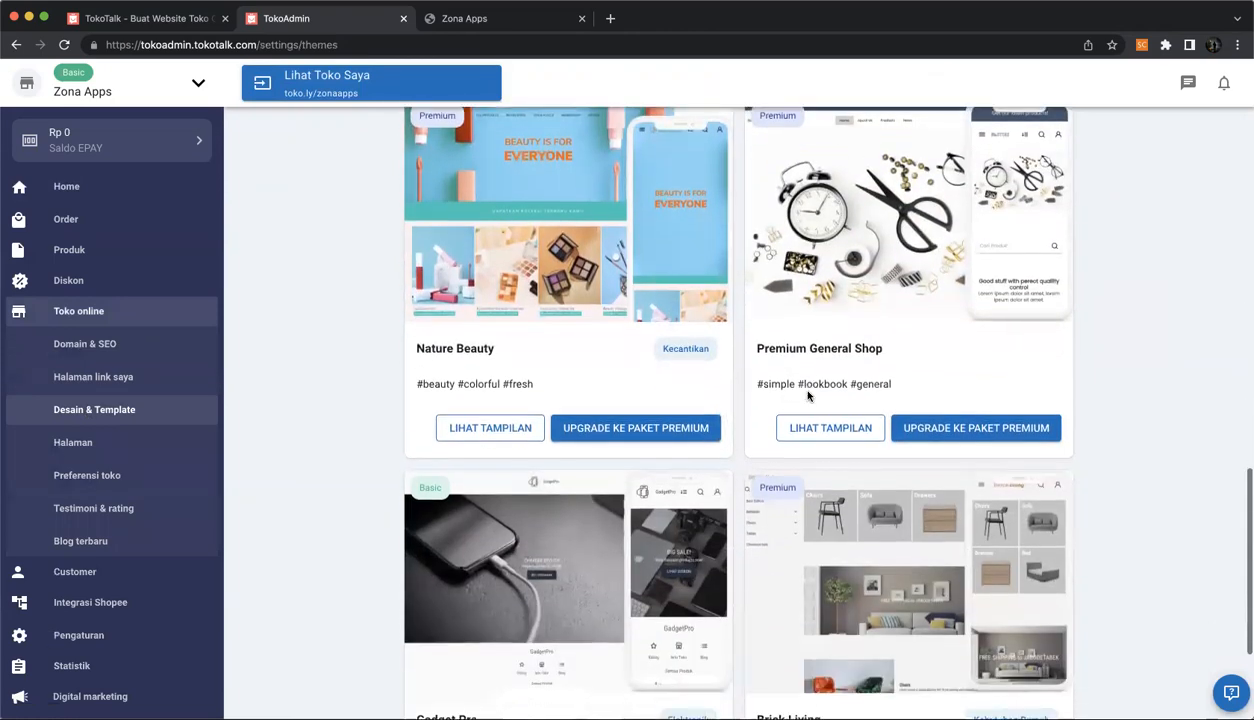
pyautogui.scroll(-2, 826, 442)
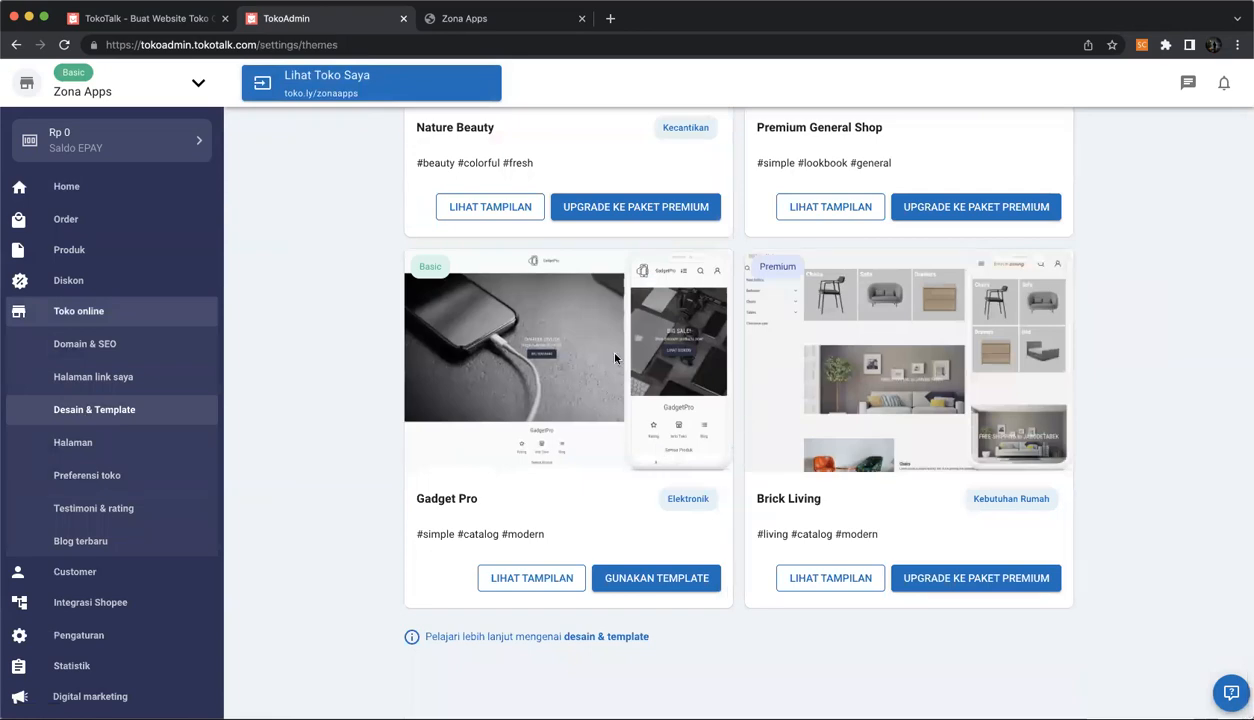
pyautogui.scroll(15, 810, 390)
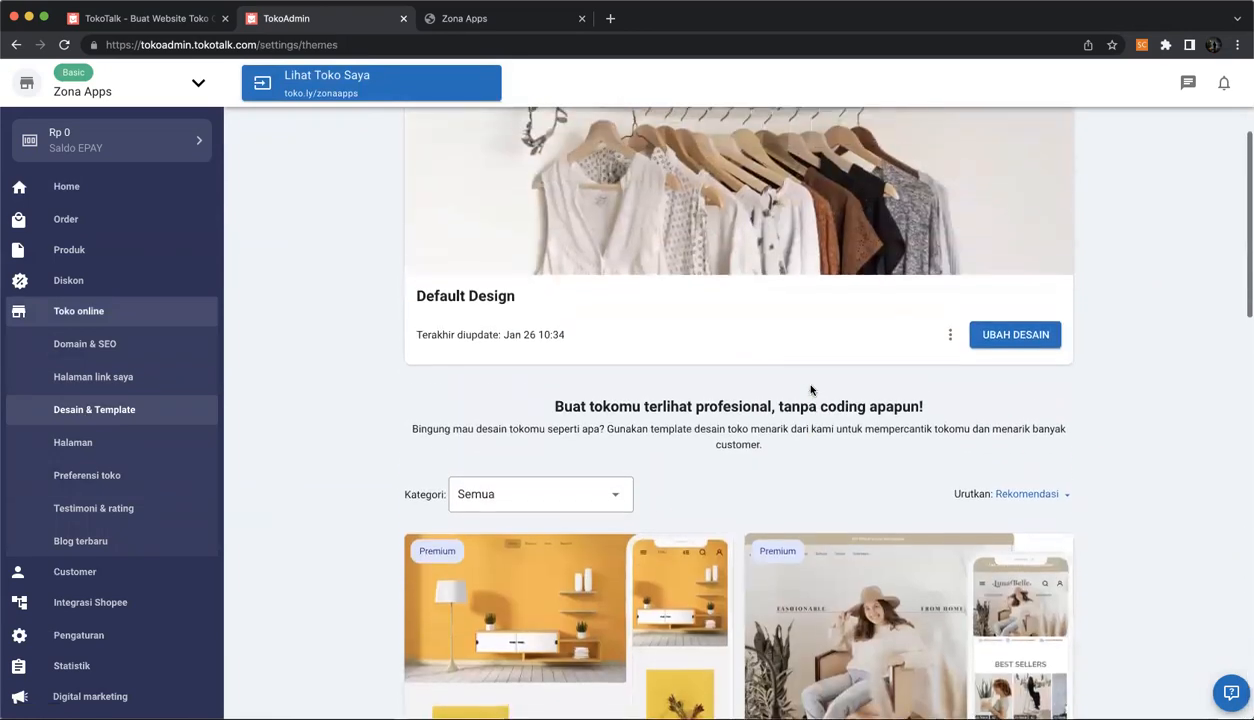
pyautogui.scroll(1, 811, 389)
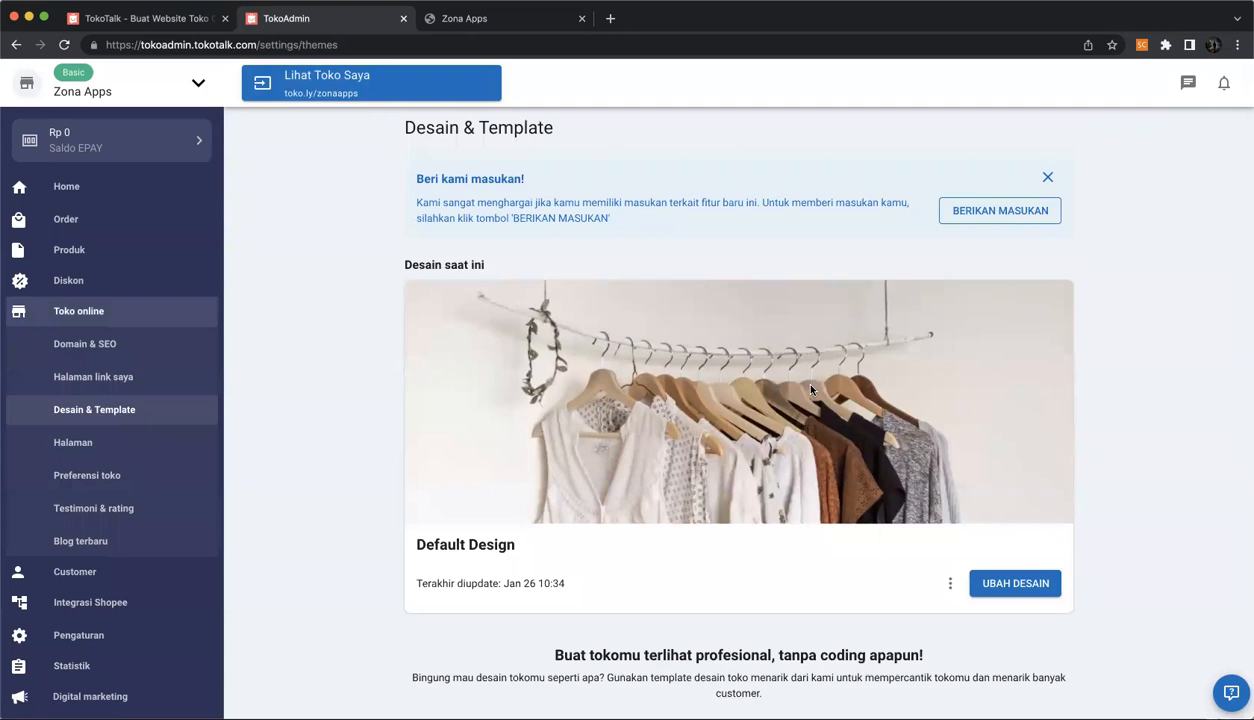
# Step: Look over the remaining templates and open the Default Design in the design editor
pyautogui.scroll(-6, 810, 390)
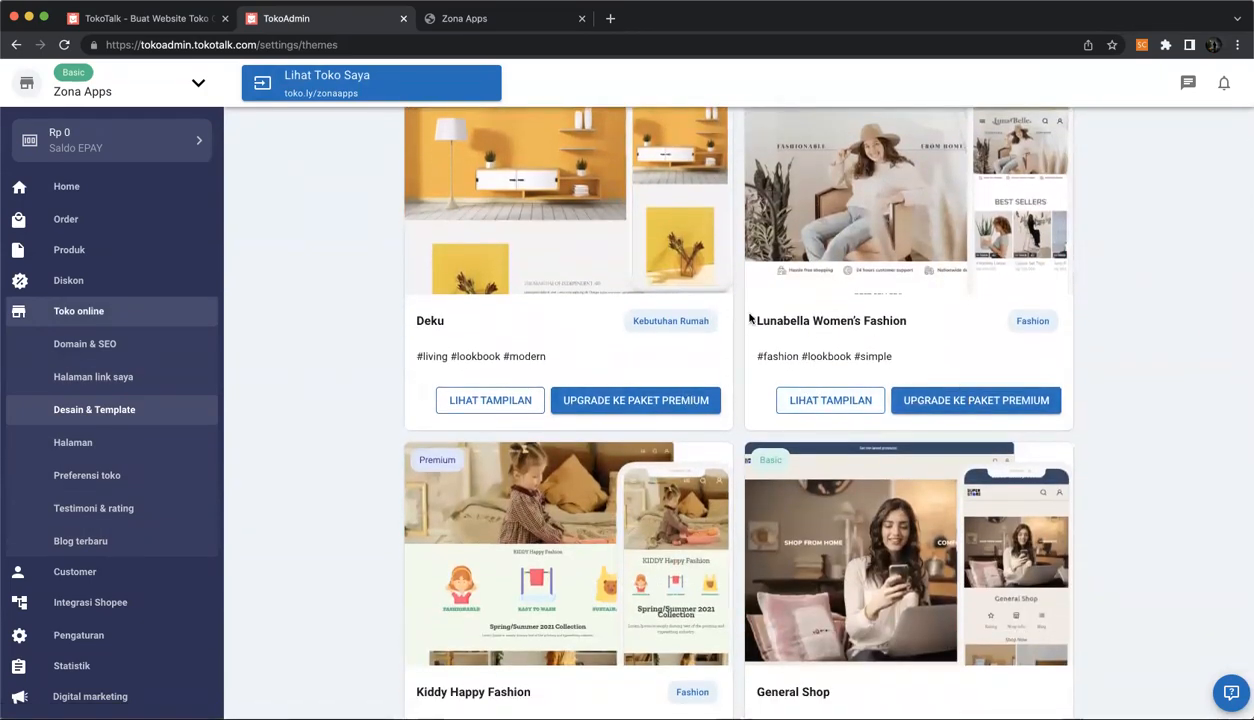
pyautogui.scroll(-8, 755, 403)
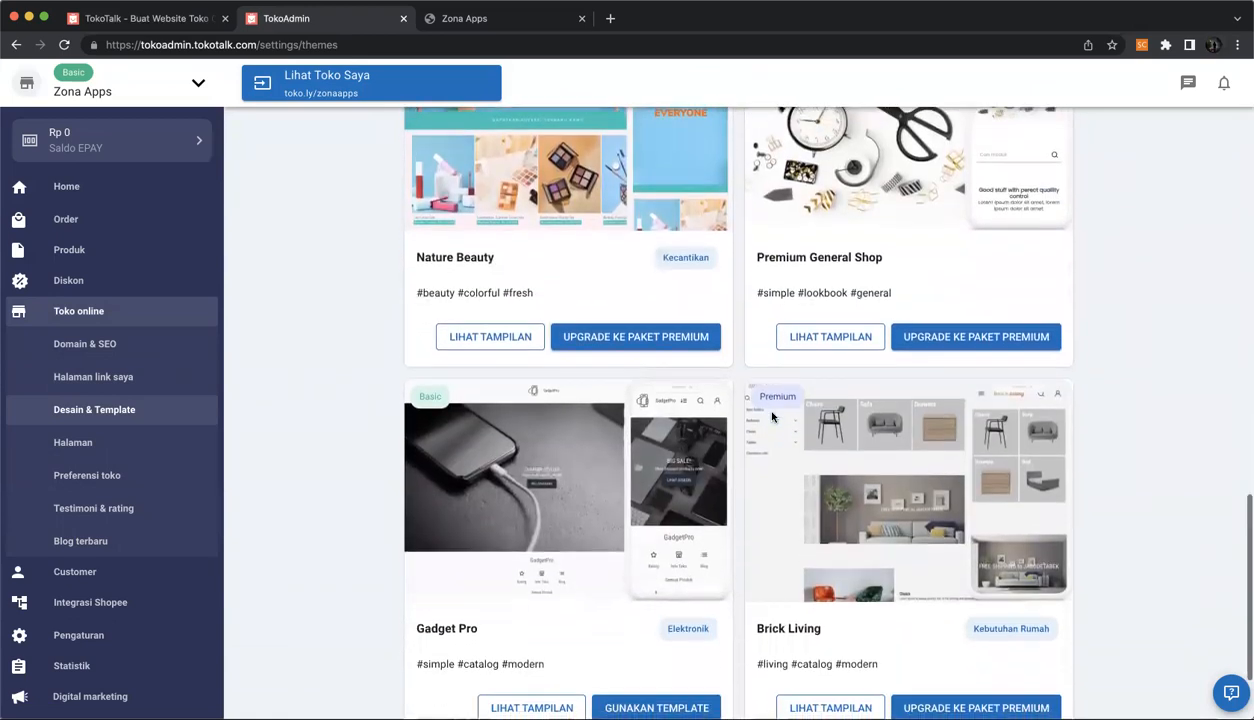
pyautogui.scroll(-2, 771, 417)
pyautogui.scroll(15, 781, 396)
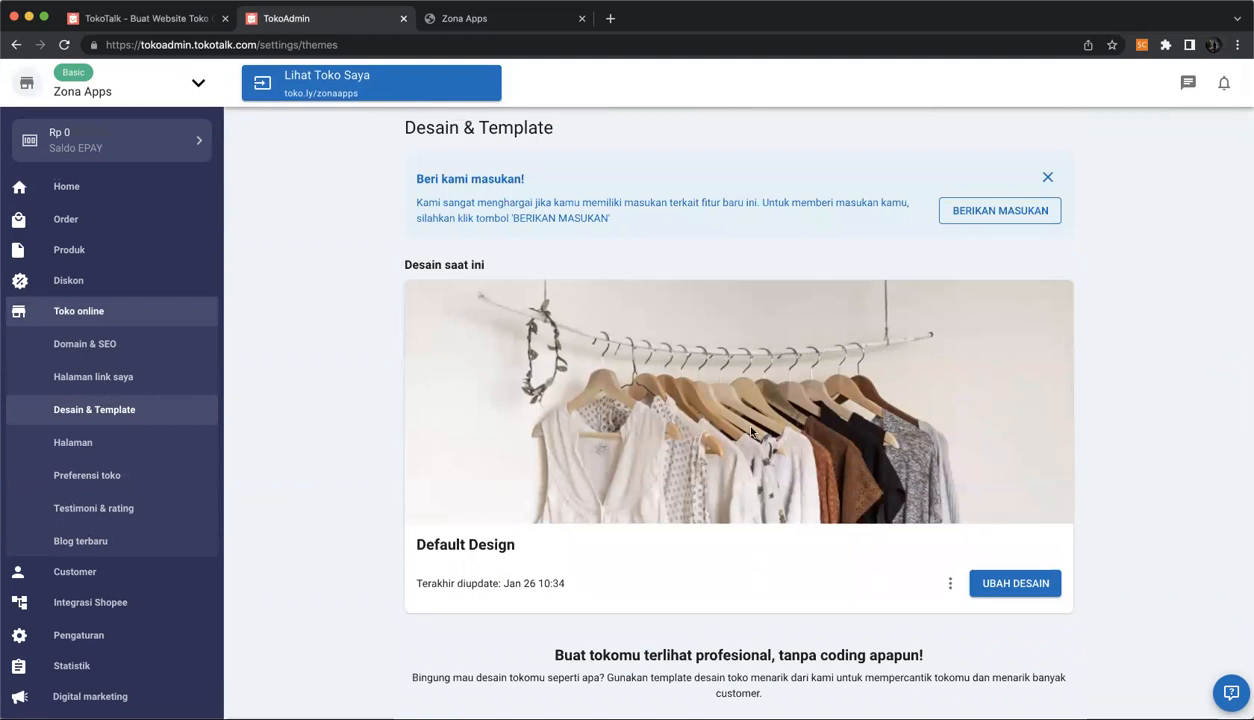
pyautogui.scroll(-3, 790, 400)
pyautogui.scroll(-5, 770, 410)
pyautogui.scroll(5, 770, 410)
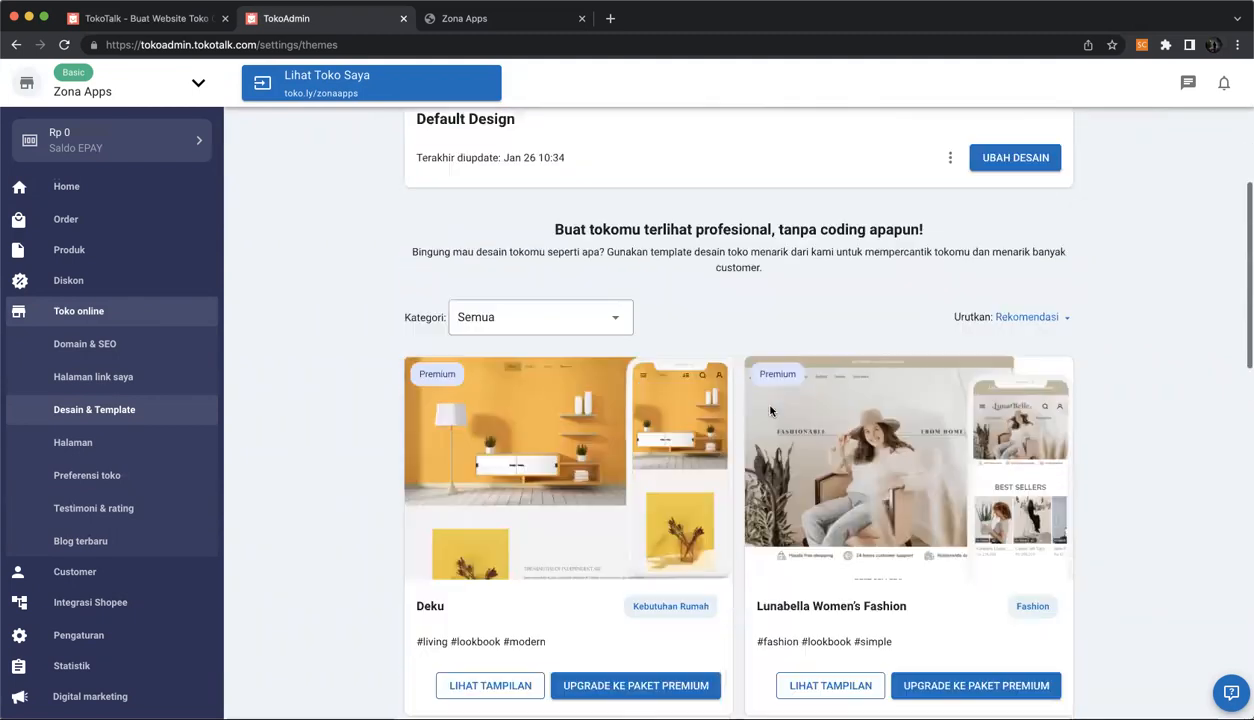
pyautogui.click(1002, 390)
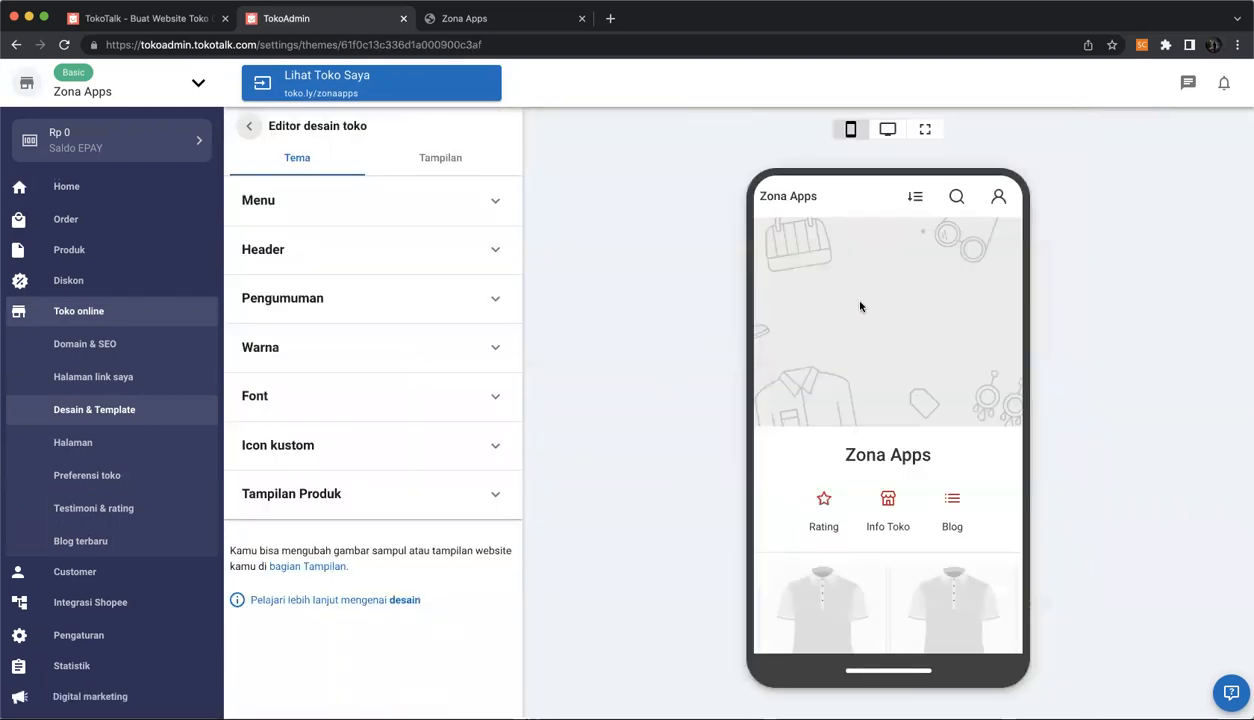
# Step: Try every header logo display option, settle on Logo penuh, and show the Tampilan sections
pyautogui.click(311, 260)
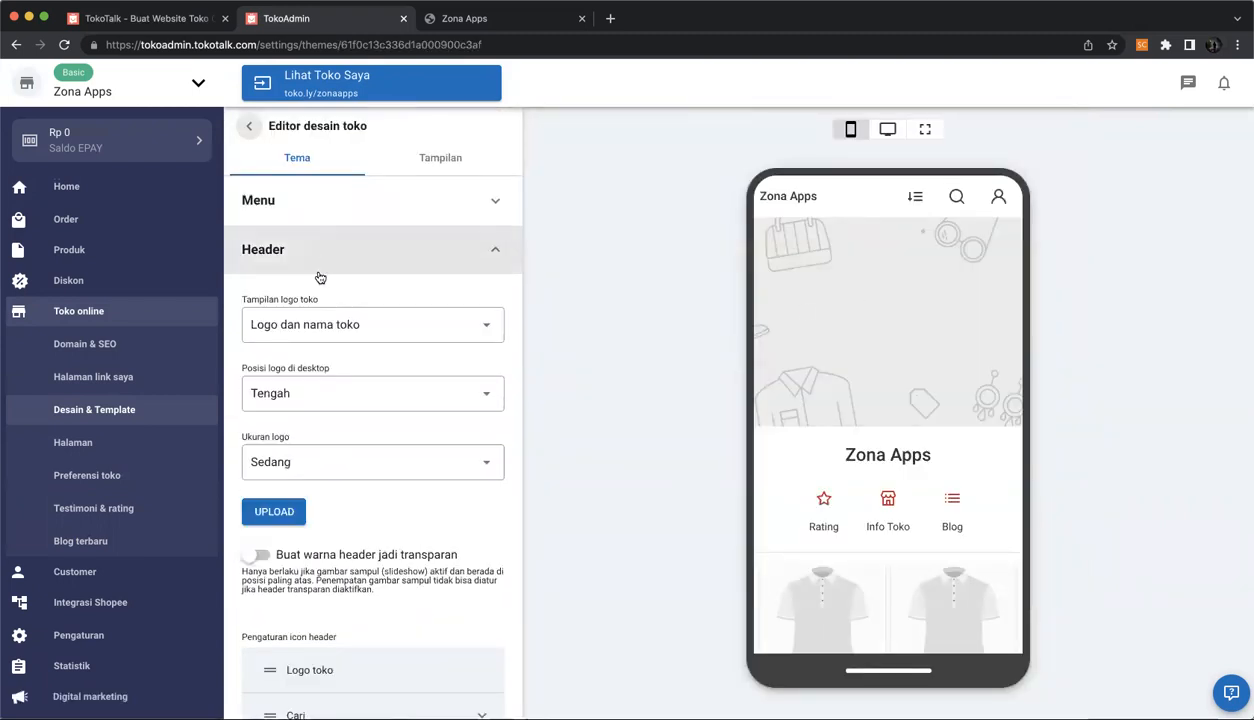
pyautogui.click(355, 325)
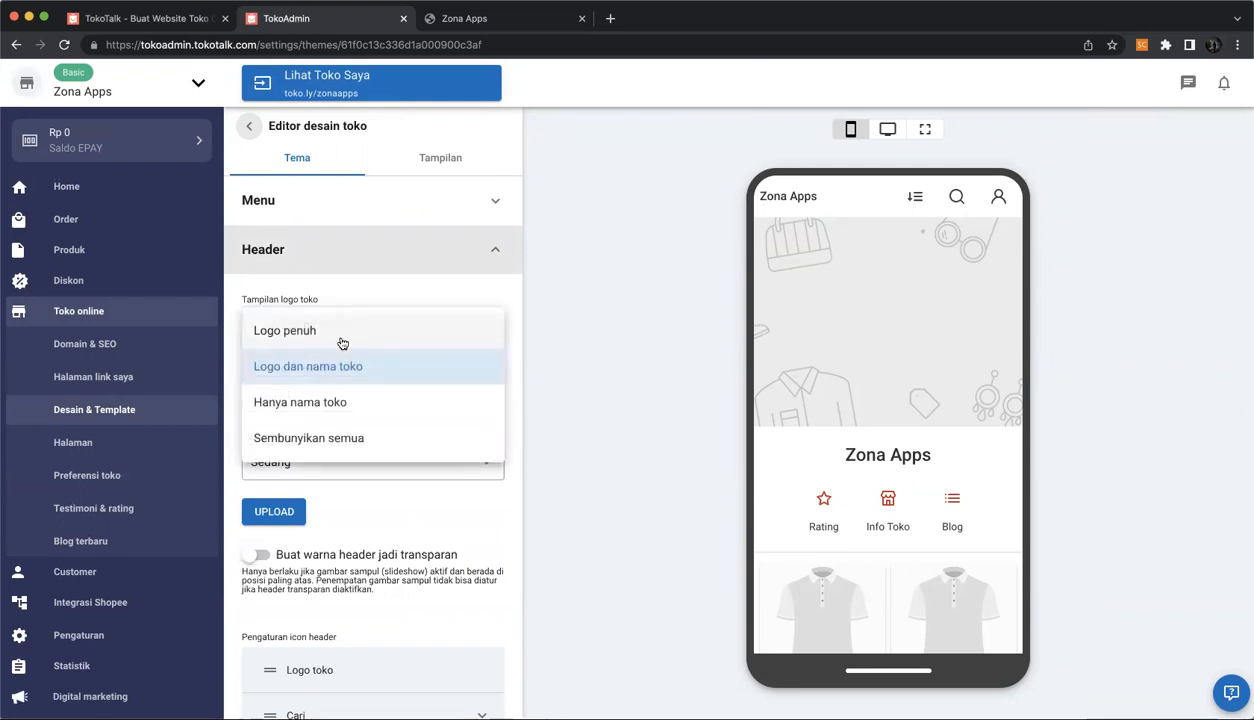
pyautogui.click(340, 342)
pyautogui.click(366, 325)
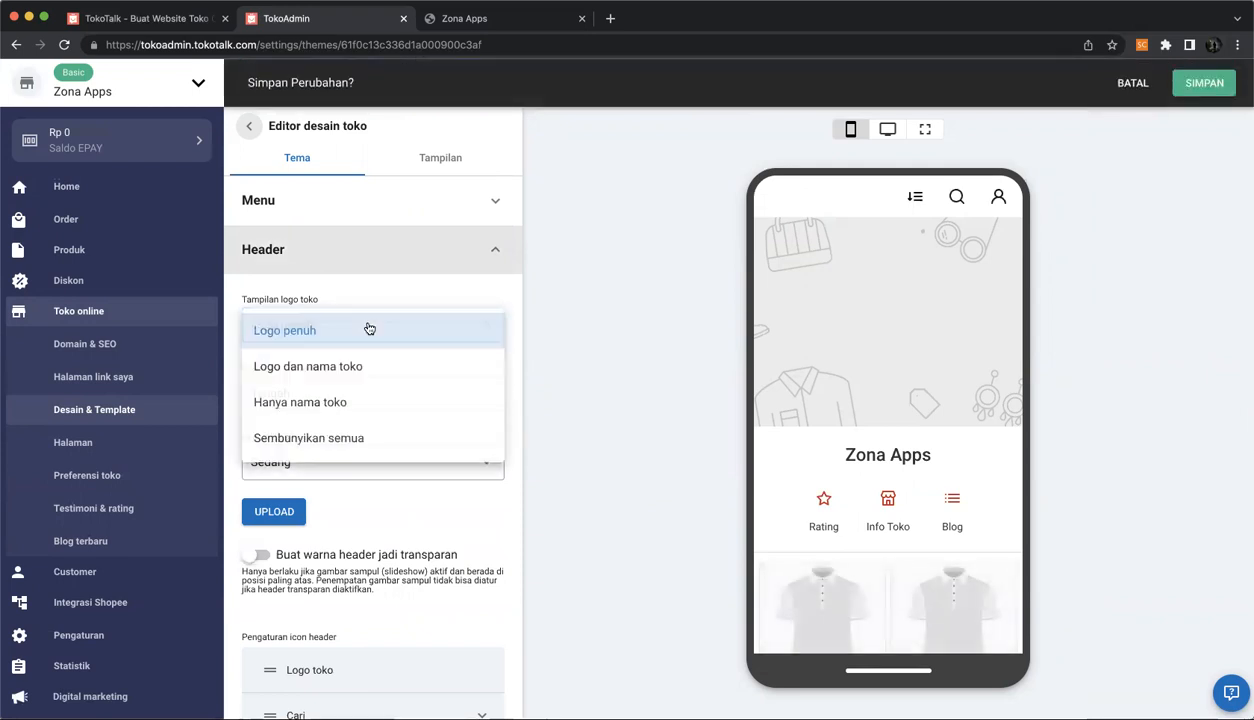
pyautogui.click(348, 367)
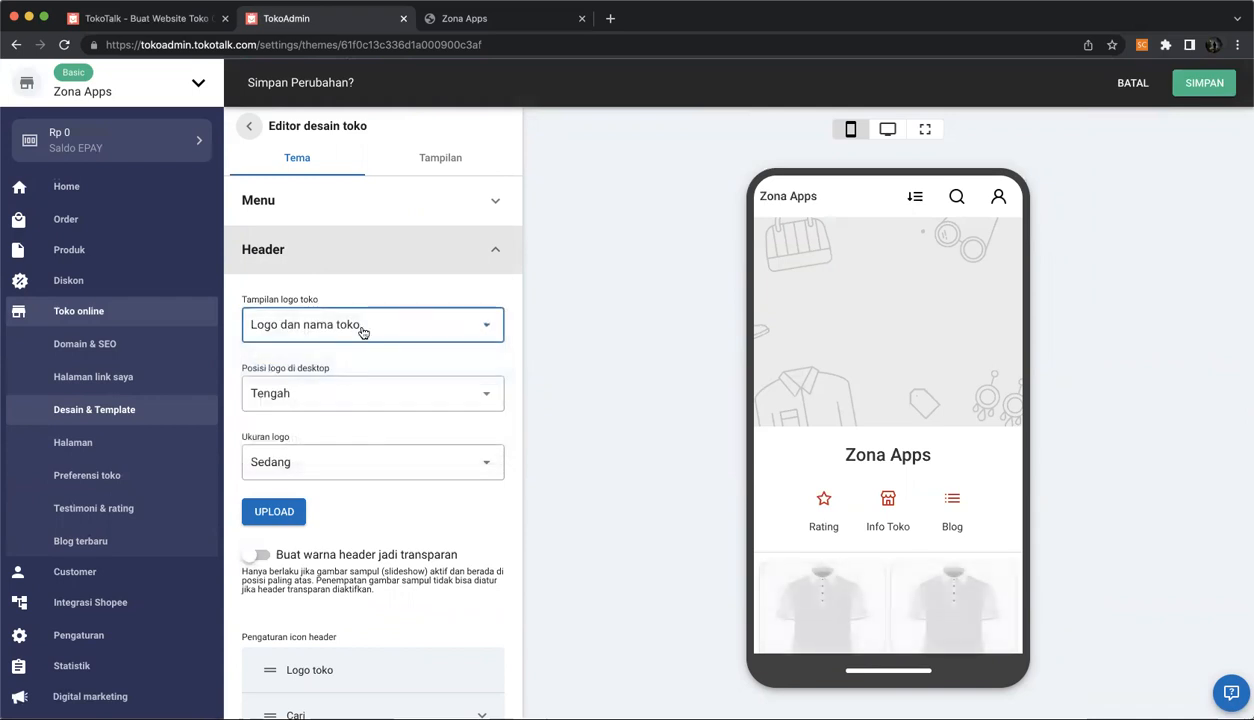
pyautogui.click(363, 332)
pyautogui.click(334, 404)
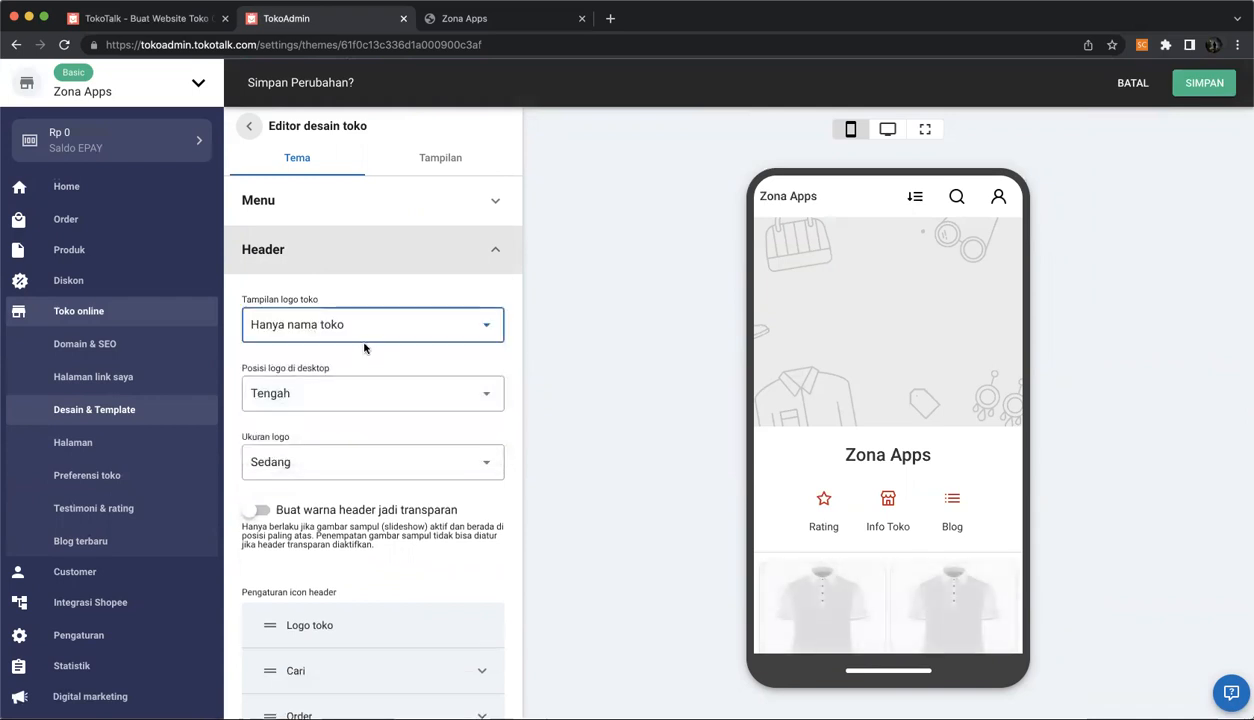
pyautogui.click(366, 343)
pyautogui.click(348, 440)
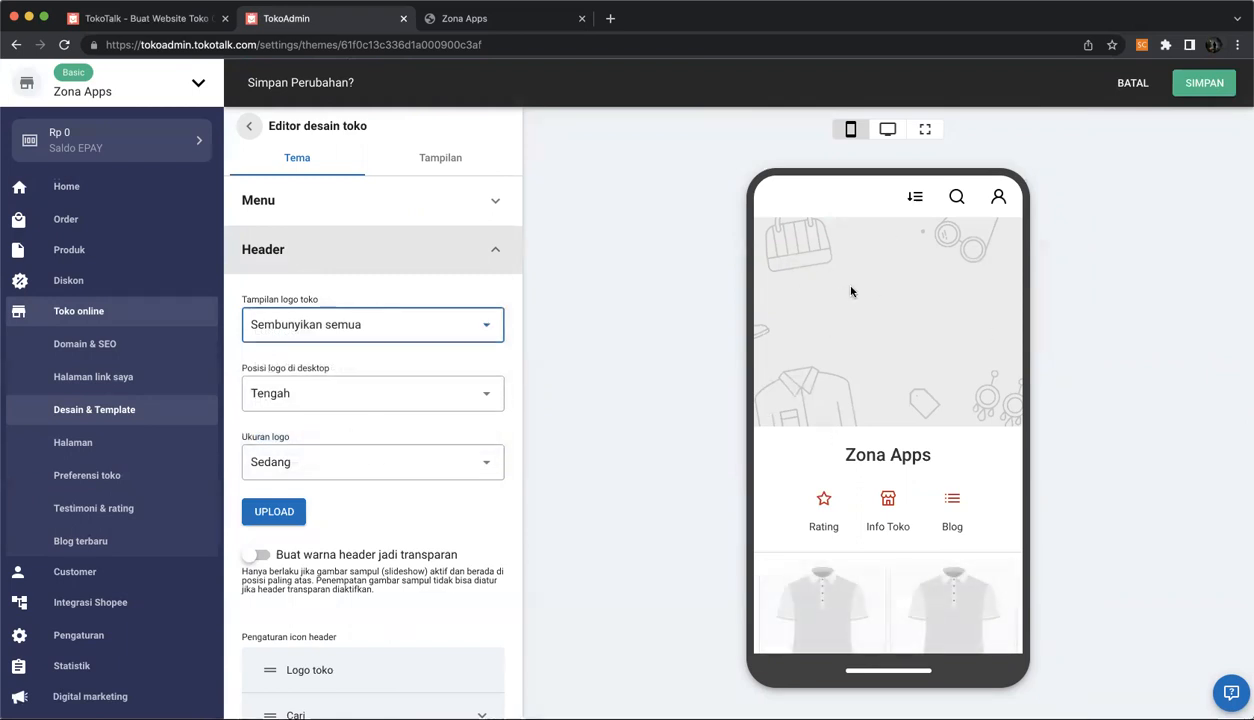
pyautogui.click(433, 340)
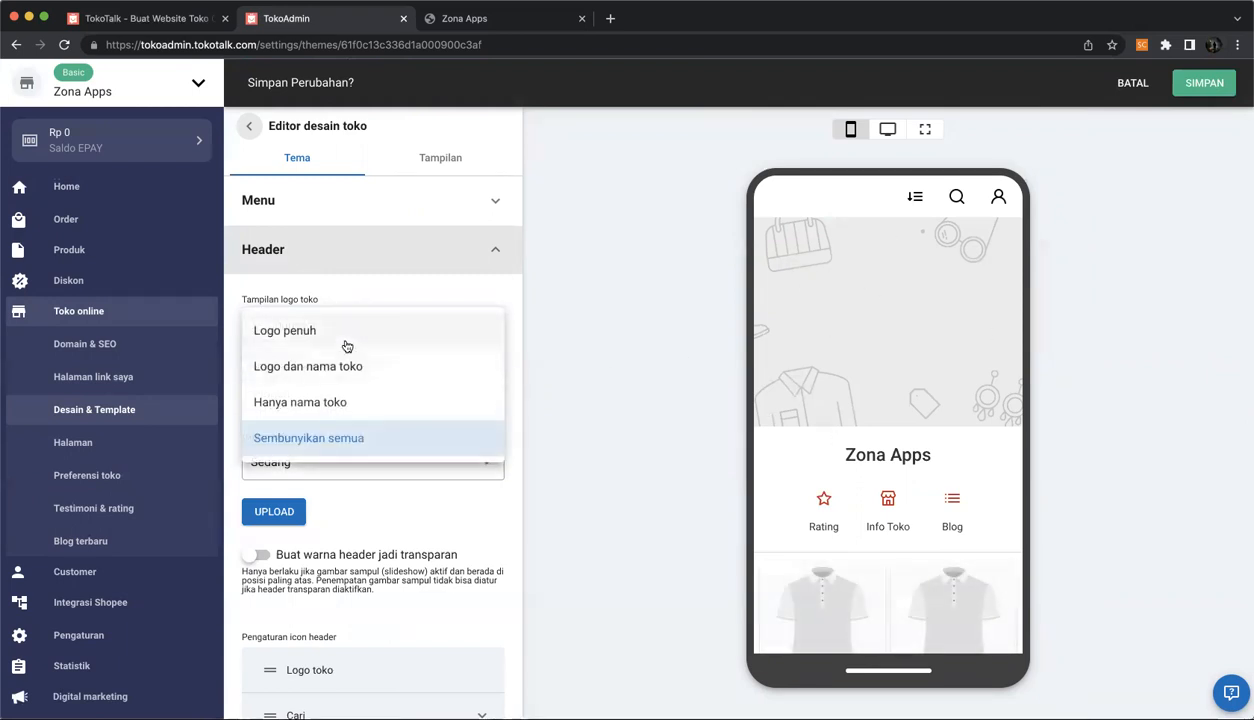
pyautogui.click(347, 336)
pyautogui.click(457, 161)
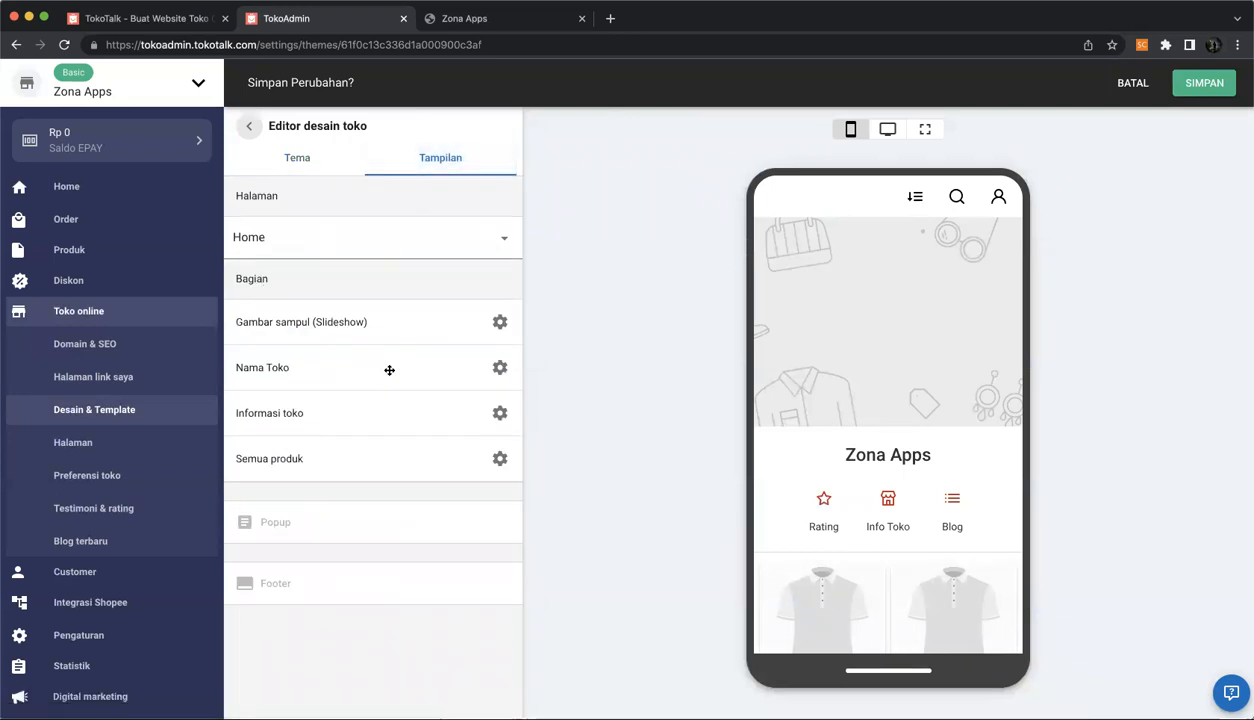
# Step: Open the store name section and toggle its visibility off and back on
pyautogui.click(500, 368)
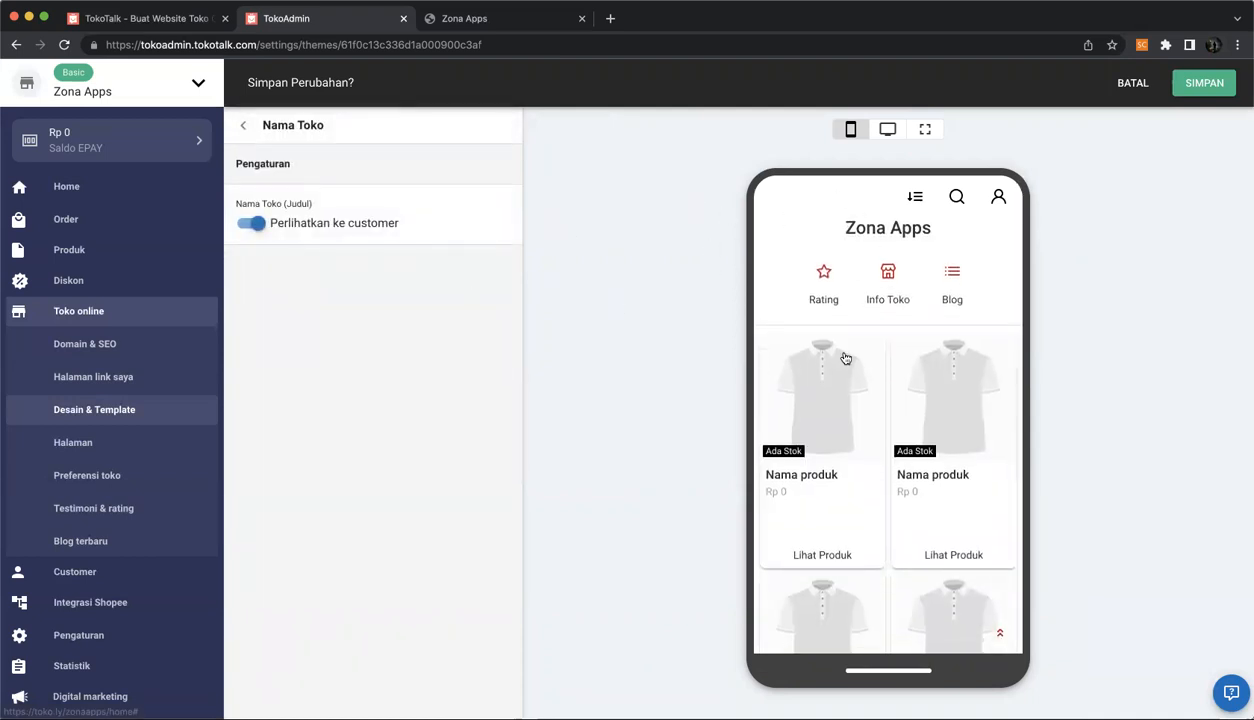
pyautogui.scroll(-2, 882, 241)
pyautogui.scroll(5, 882, 241)
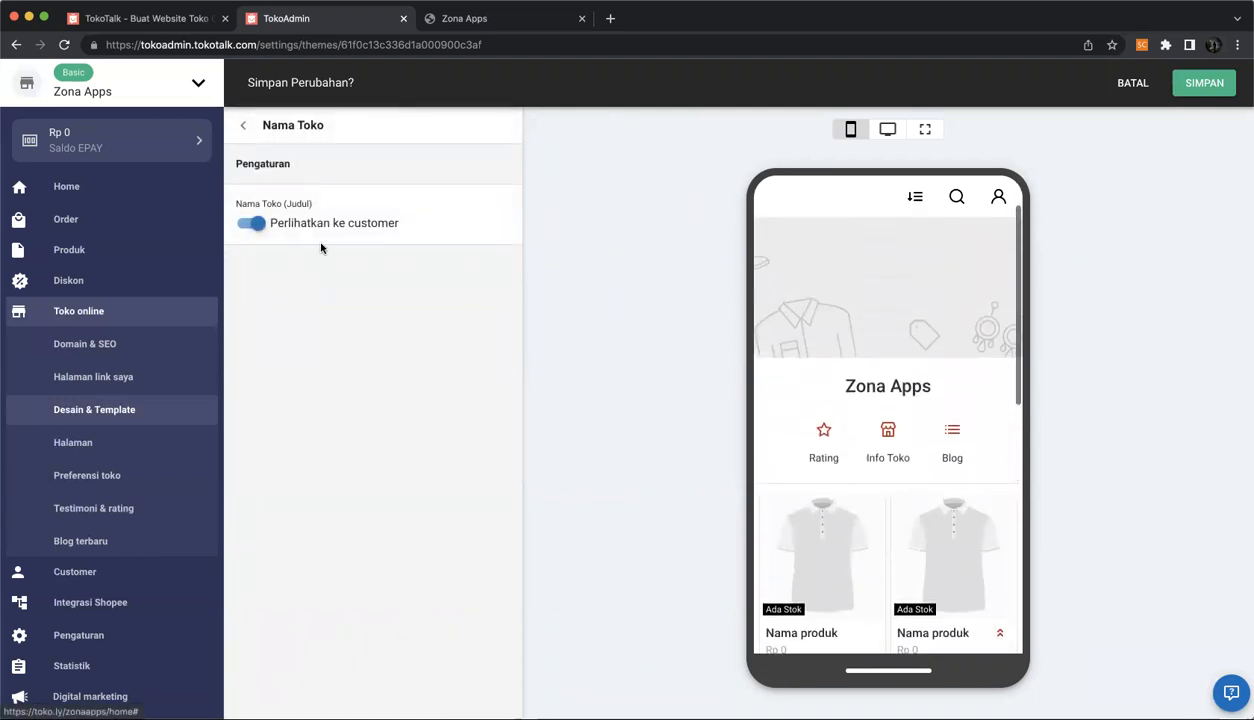
pyautogui.click(251, 224)
pyautogui.click(252, 225)
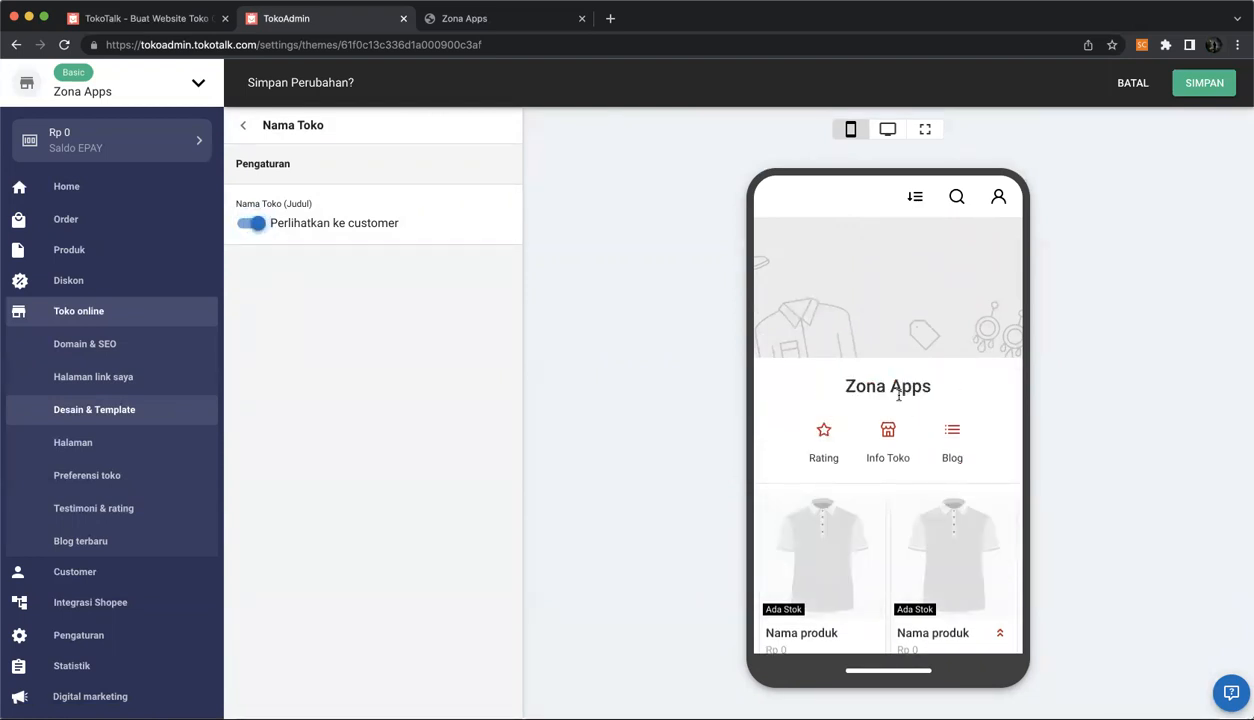
# Step: Return to the editor's main list keeping unsaved edits, and expand Header under Tema
pyautogui.click(241, 129)
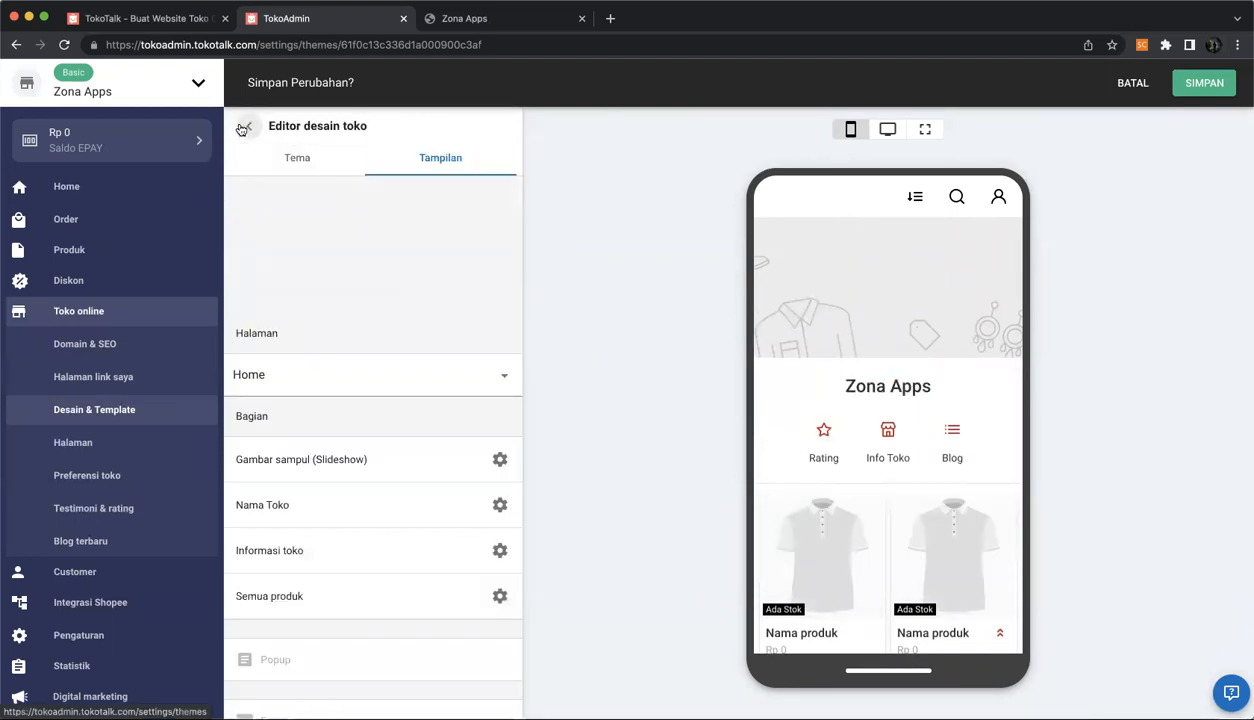
pyautogui.click(247, 127)
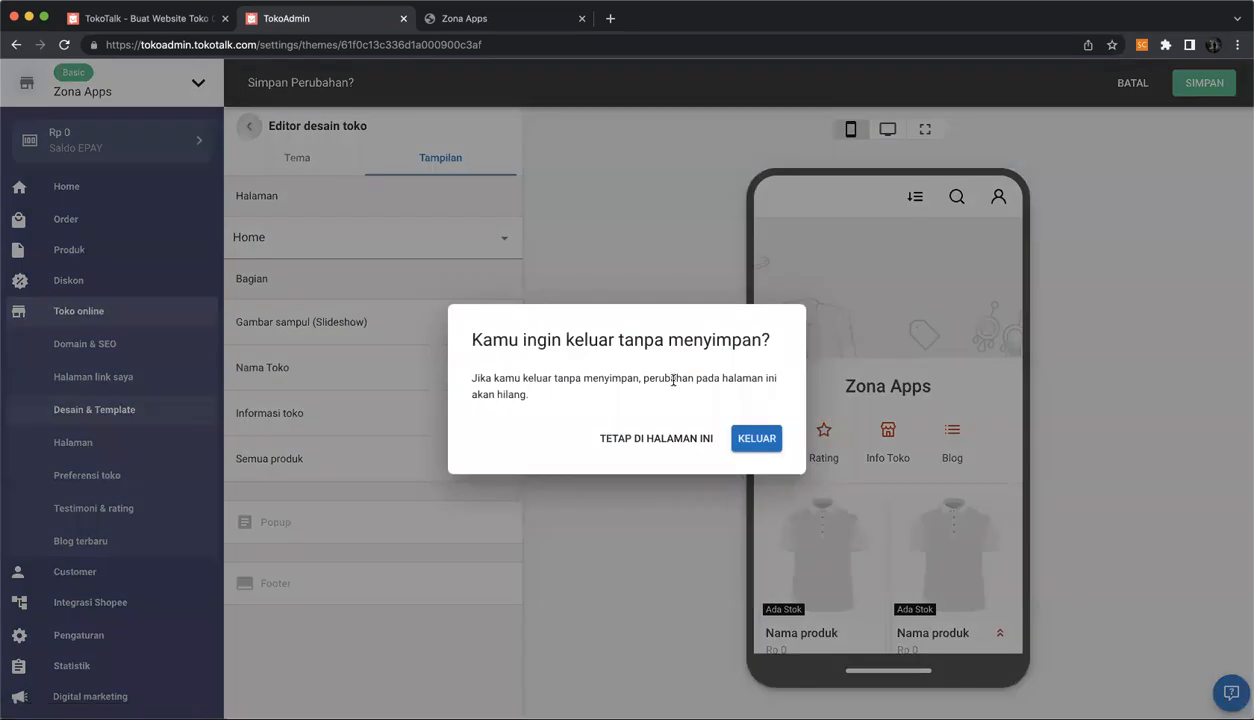
pyautogui.click(666, 440)
pyautogui.click(297, 160)
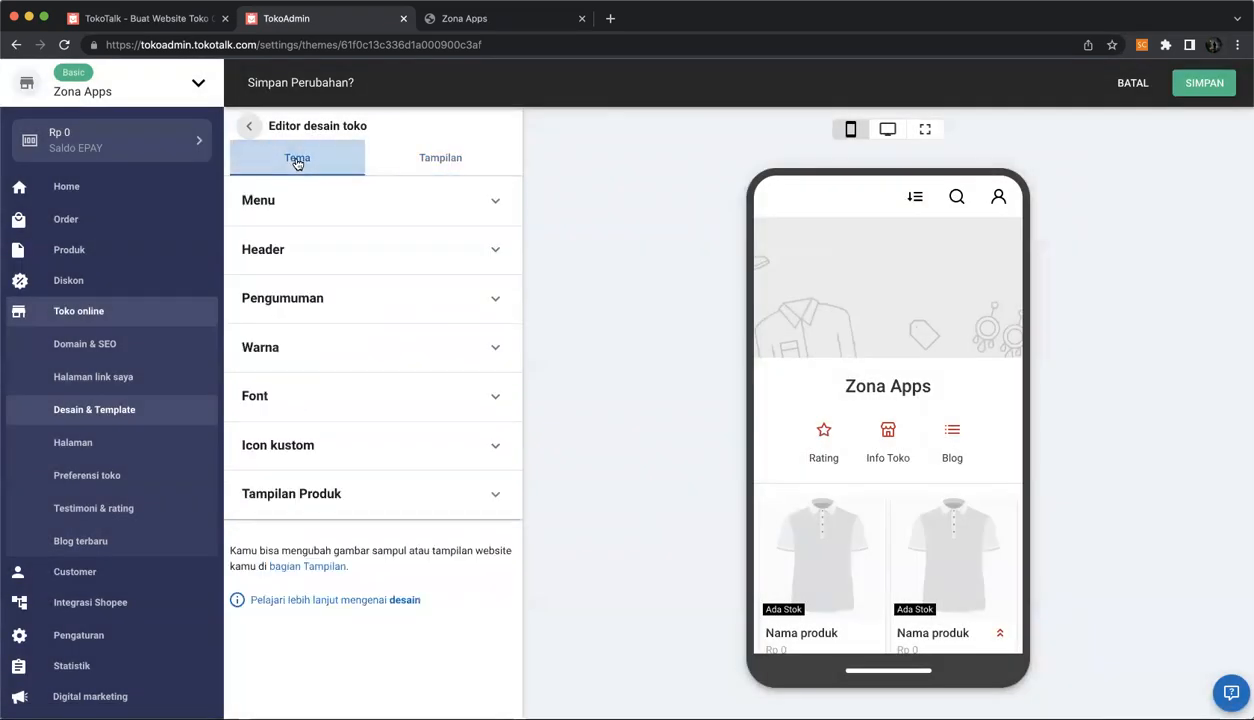
pyautogui.click(324, 259)
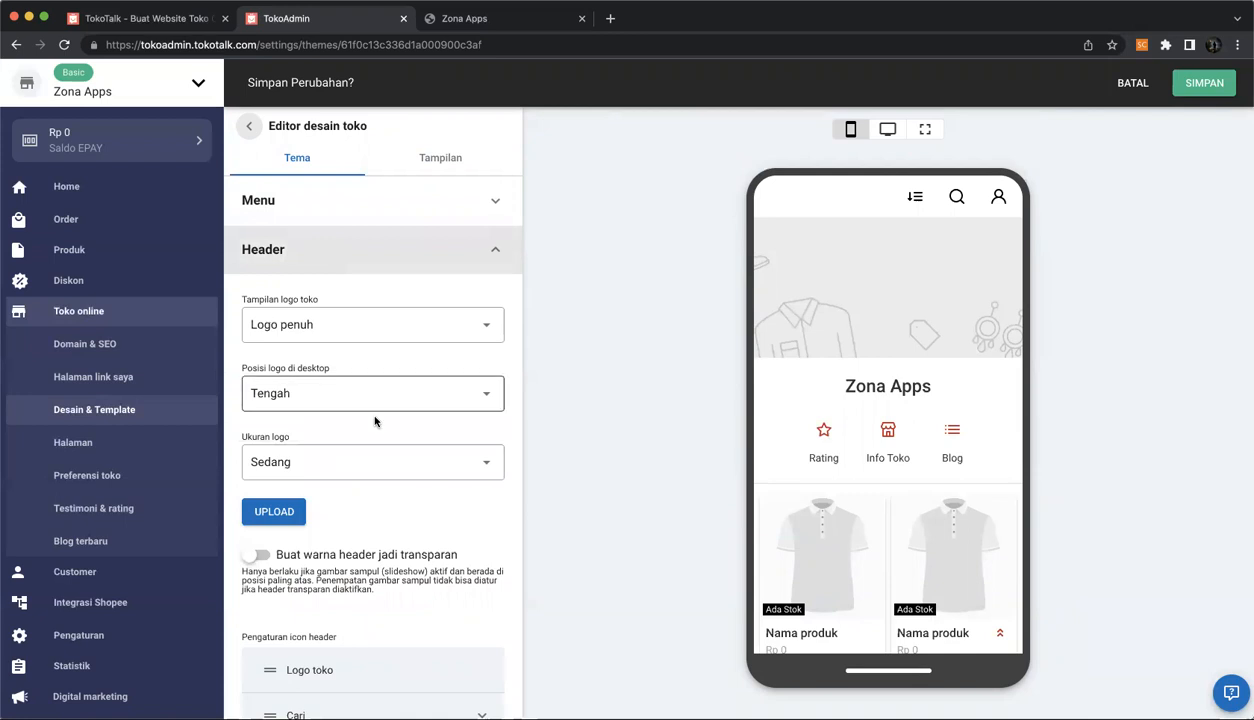
# Step: Upload a motorcycle photo into the header logo's image picker library
pyautogui.scroll(-2, 350, 512)
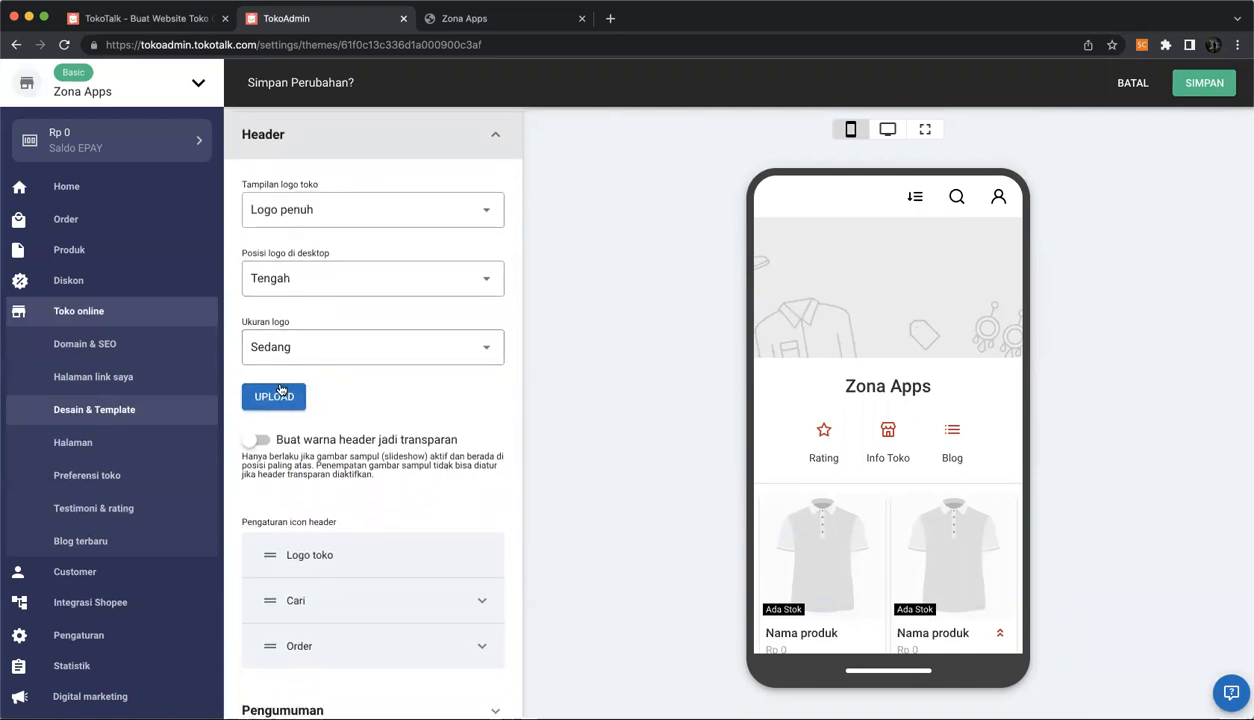
pyautogui.click(278, 396)
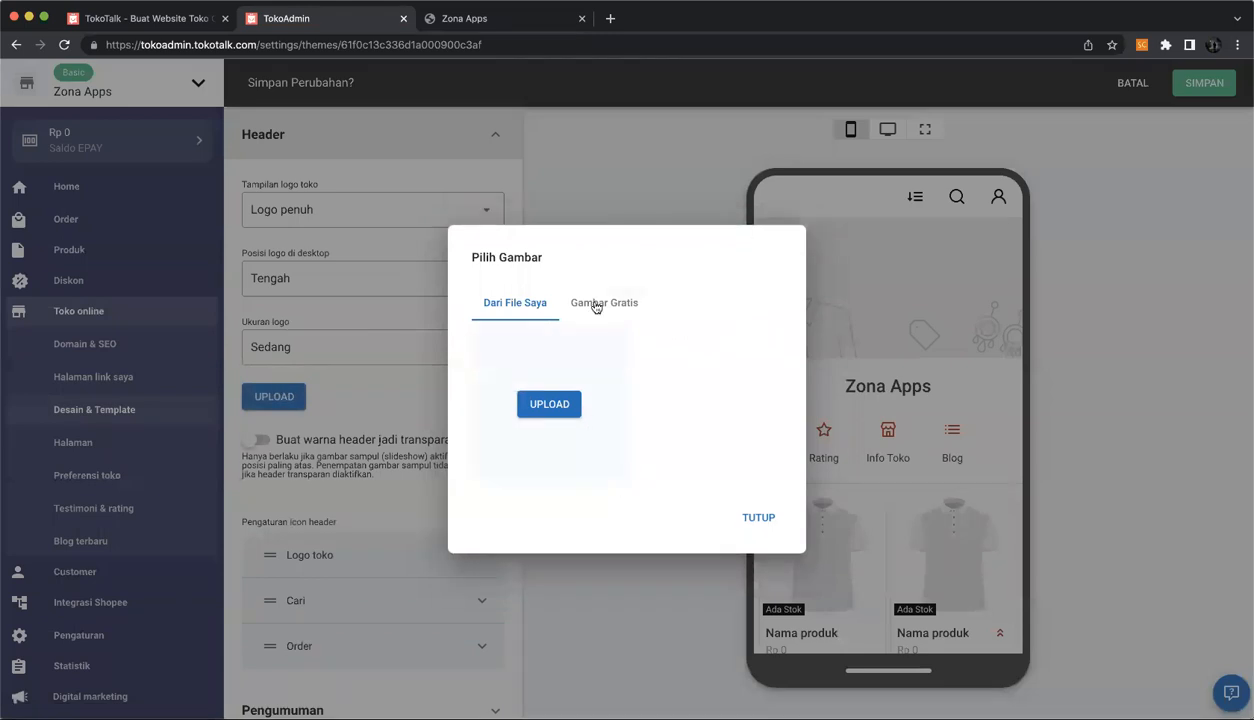
pyautogui.click(548, 404)
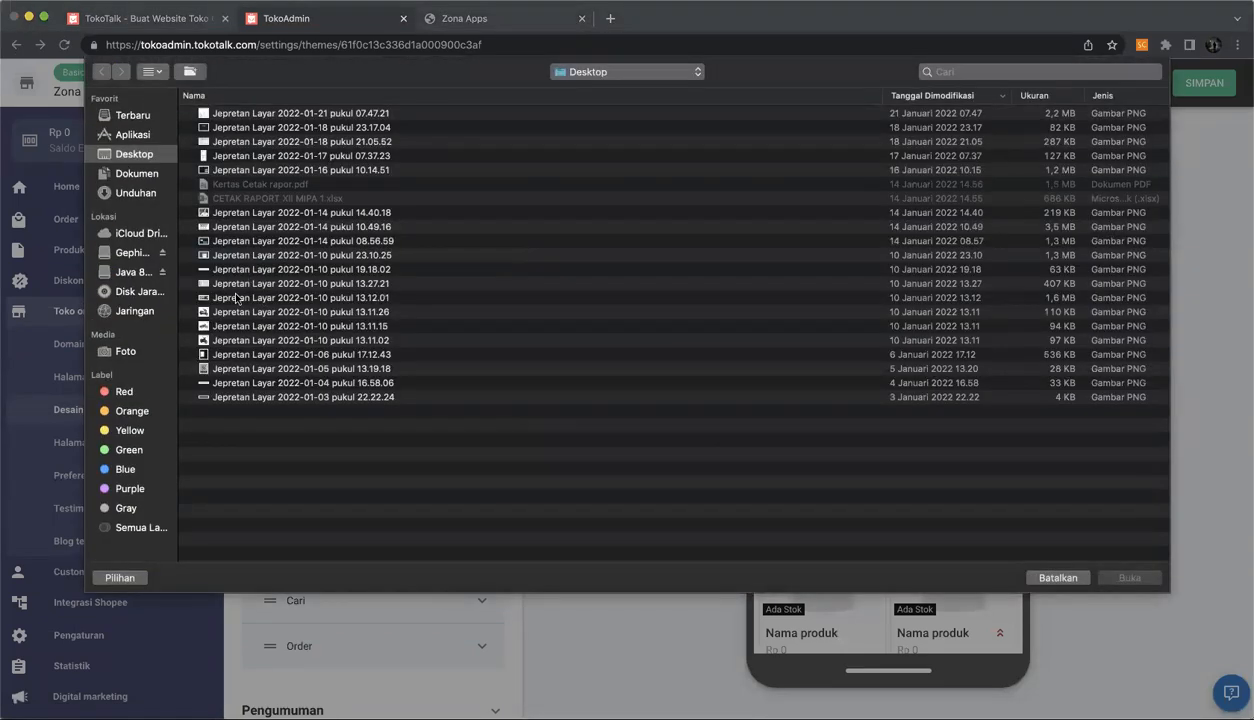
pyautogui.doubleClick(235, 341)
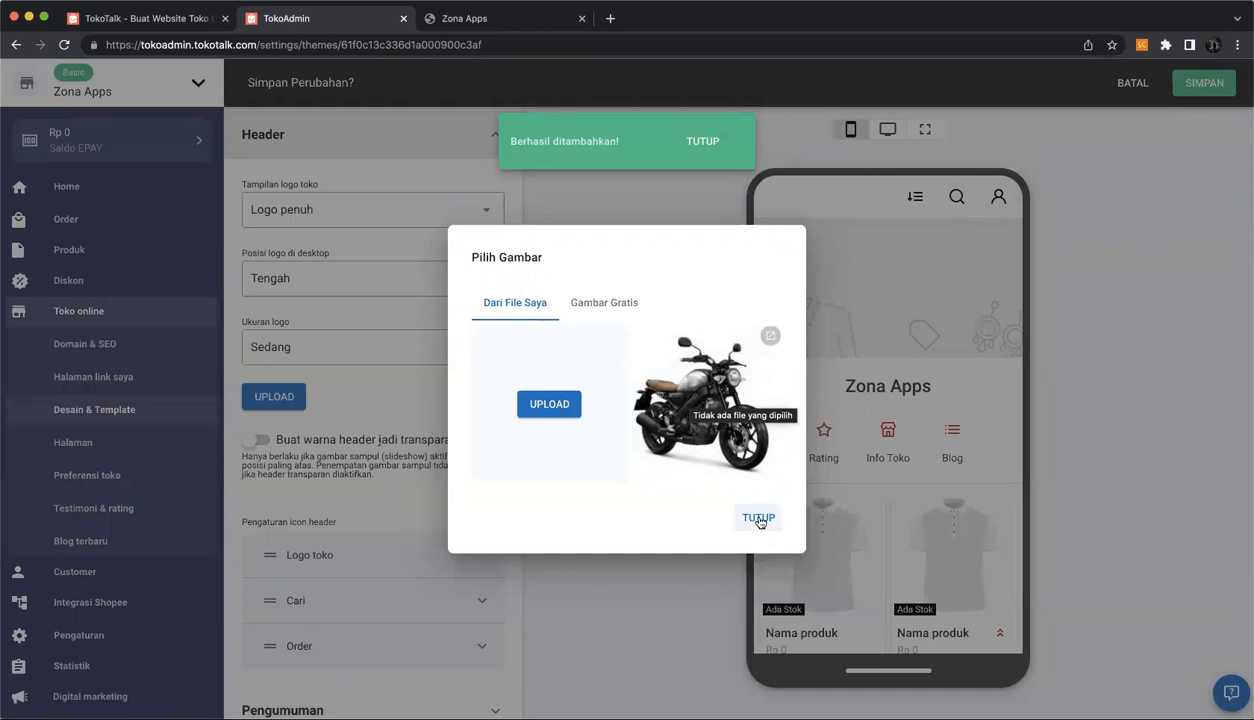
pyautogui.click(688, 139)
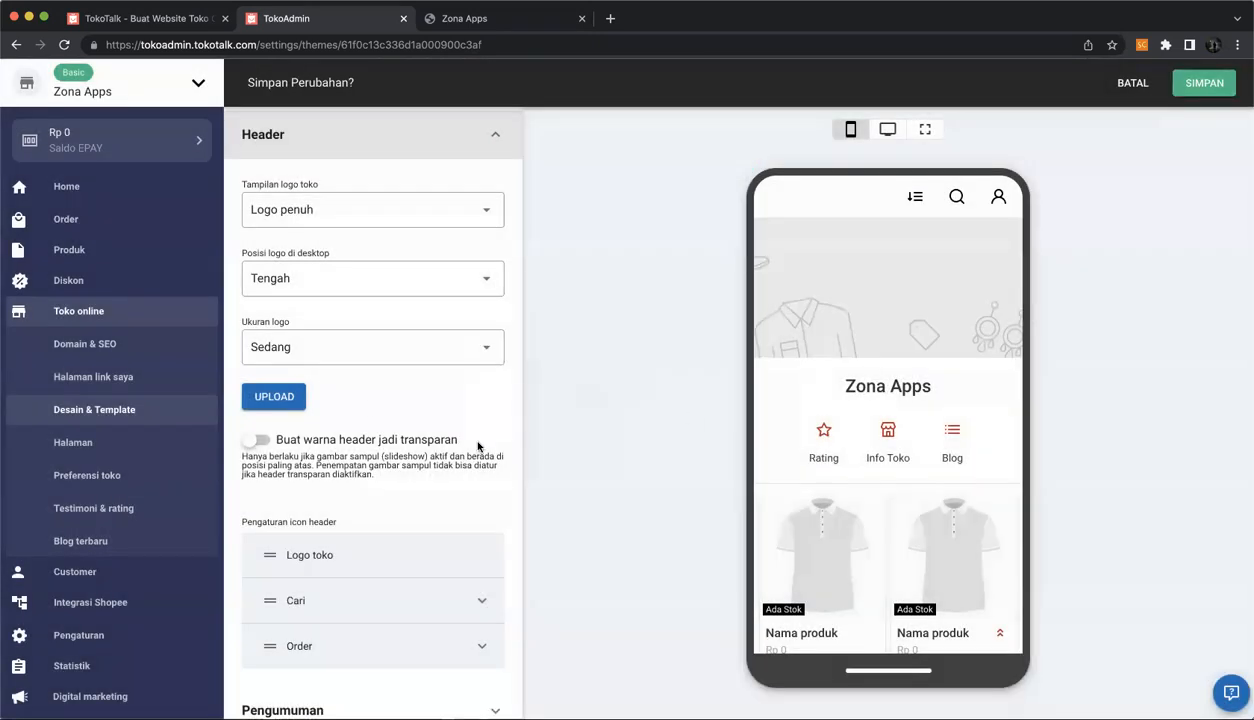
# Step: Toggle the transparent header on and back off, leaving it non-transparent
pyautogui.click(259, 445)
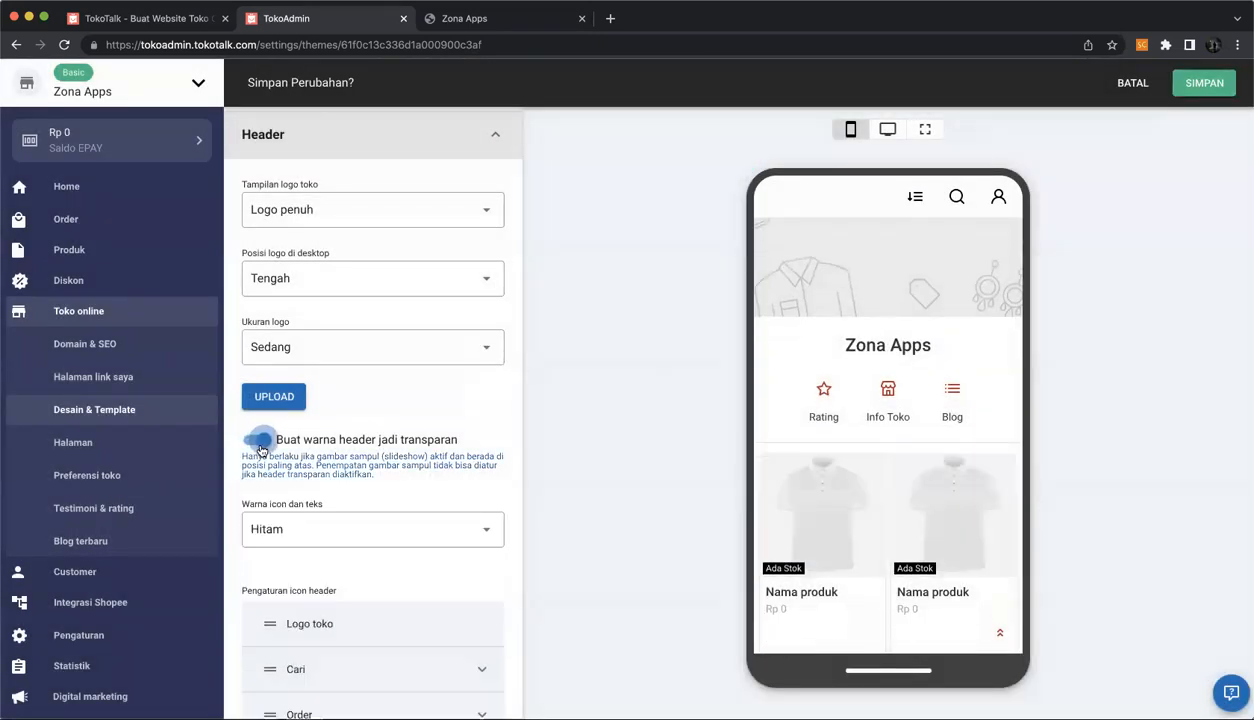
pyautogui.click(259, 445)
pyautogui.scroll(-3, 378, 434)
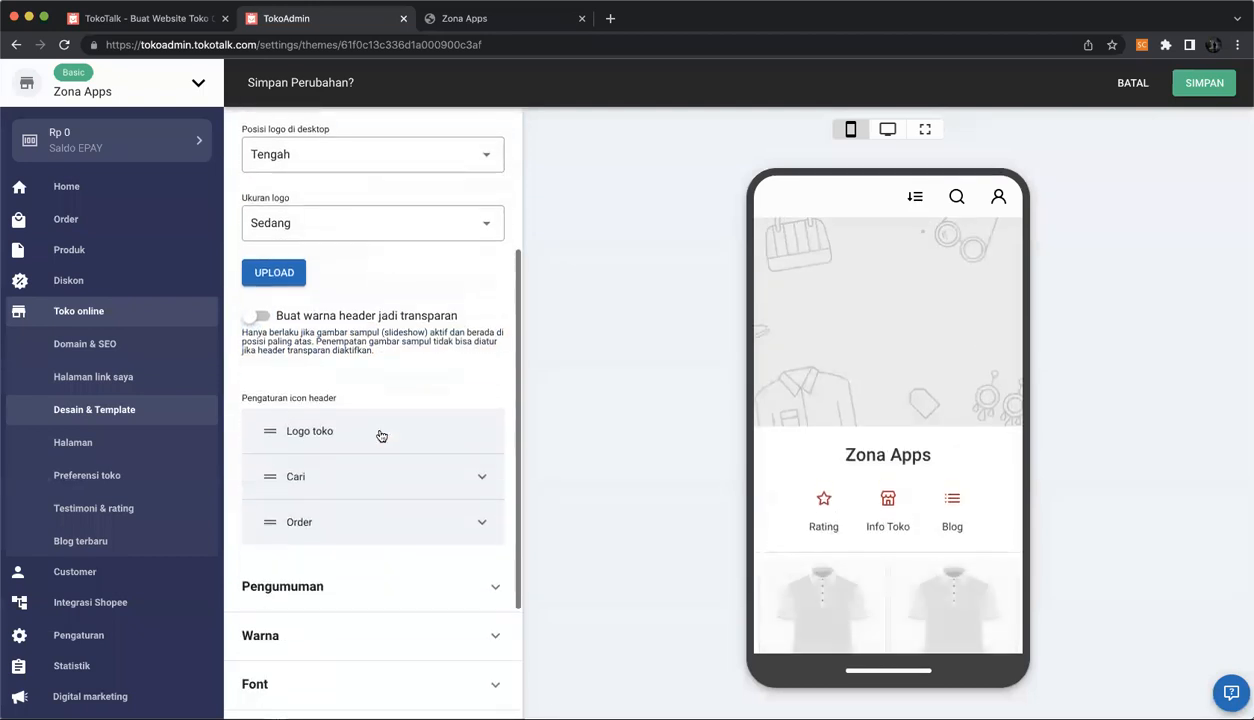
pyautogui.scroll(-2, 363, 453)
pyautogui.scroll(6, 364, 454)
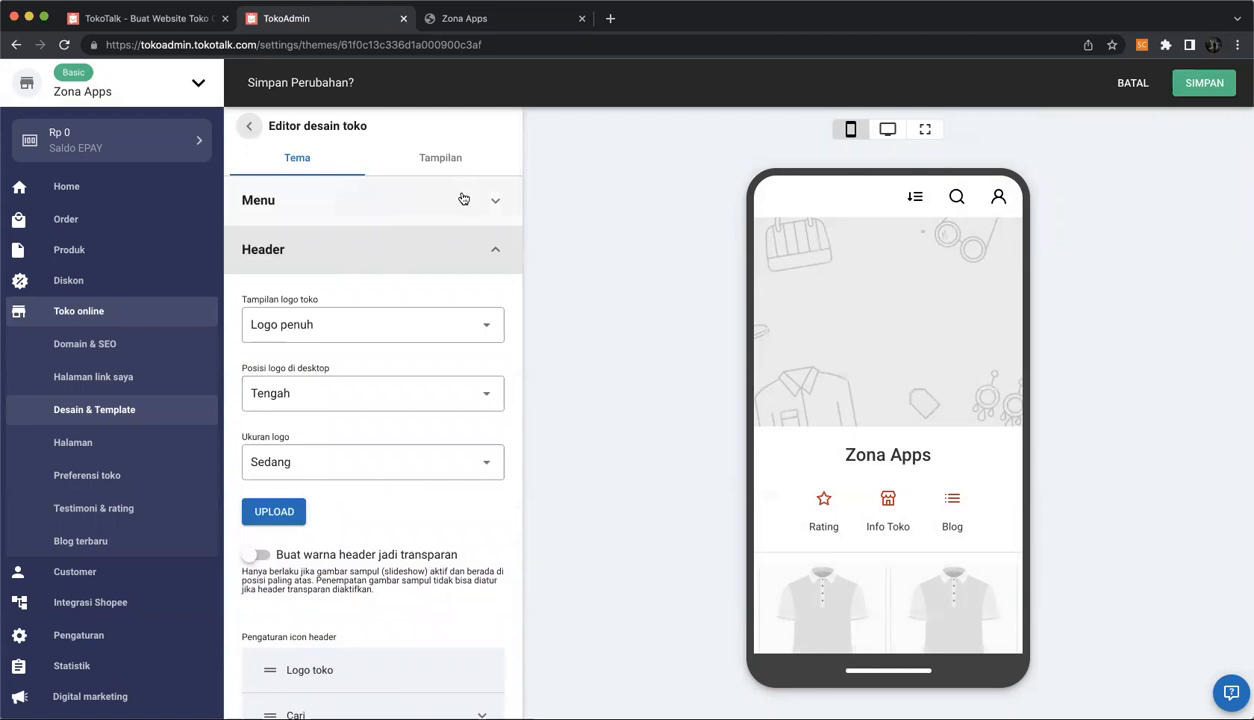
# Step: Change the Nuansa Warna theme colour from #C72A1C to the darker brownish red #943A33
pyautogui.click(463, 199)
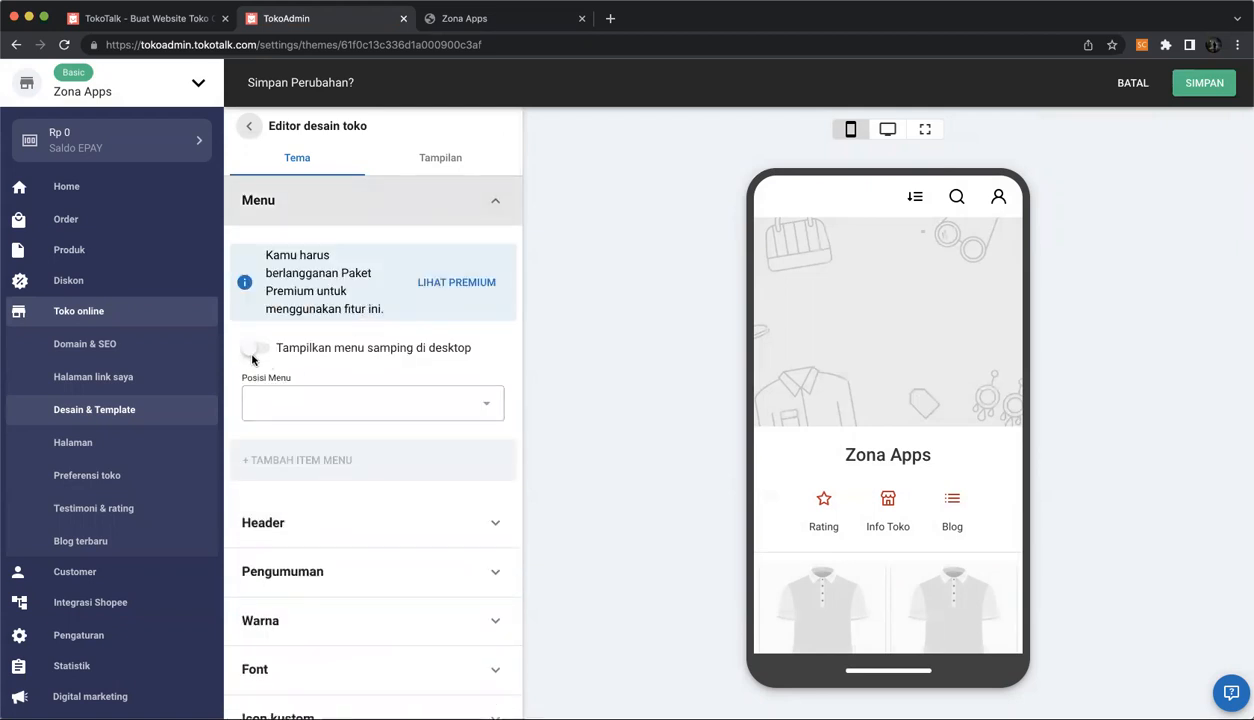
pyautogui.click(490, 203)
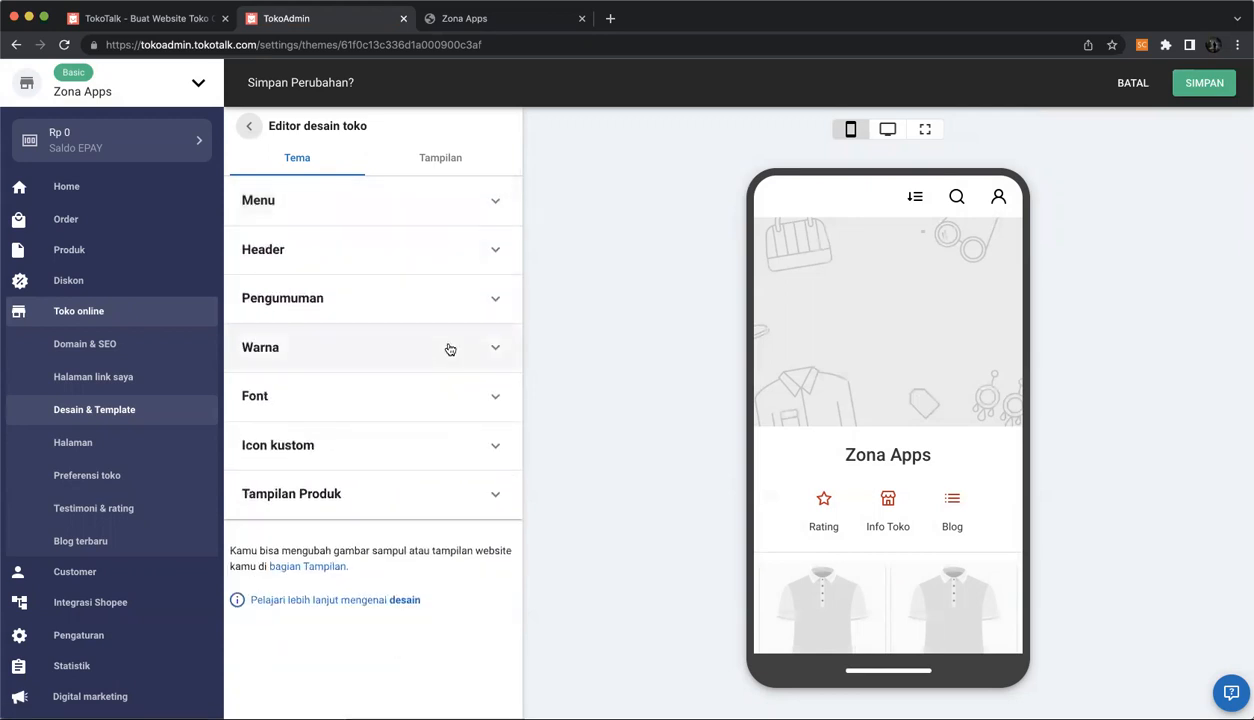
pyautogui.click(470, 350)
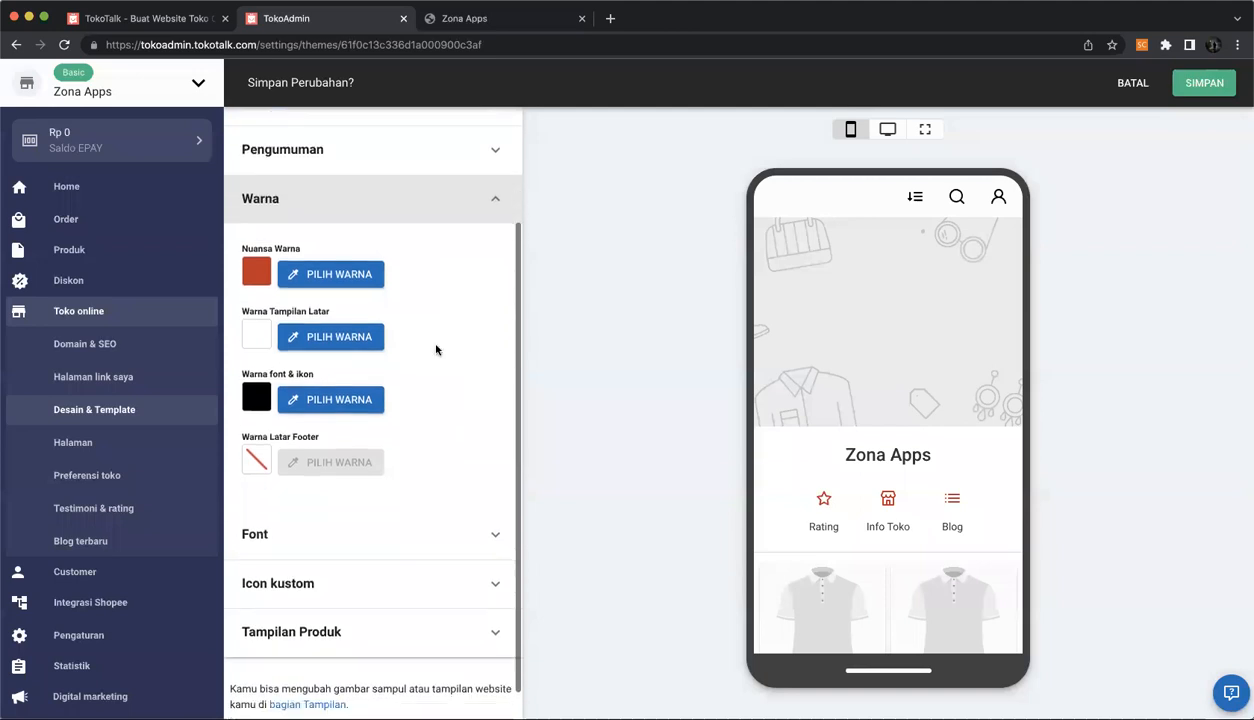
pyautogui.click(325, 280)
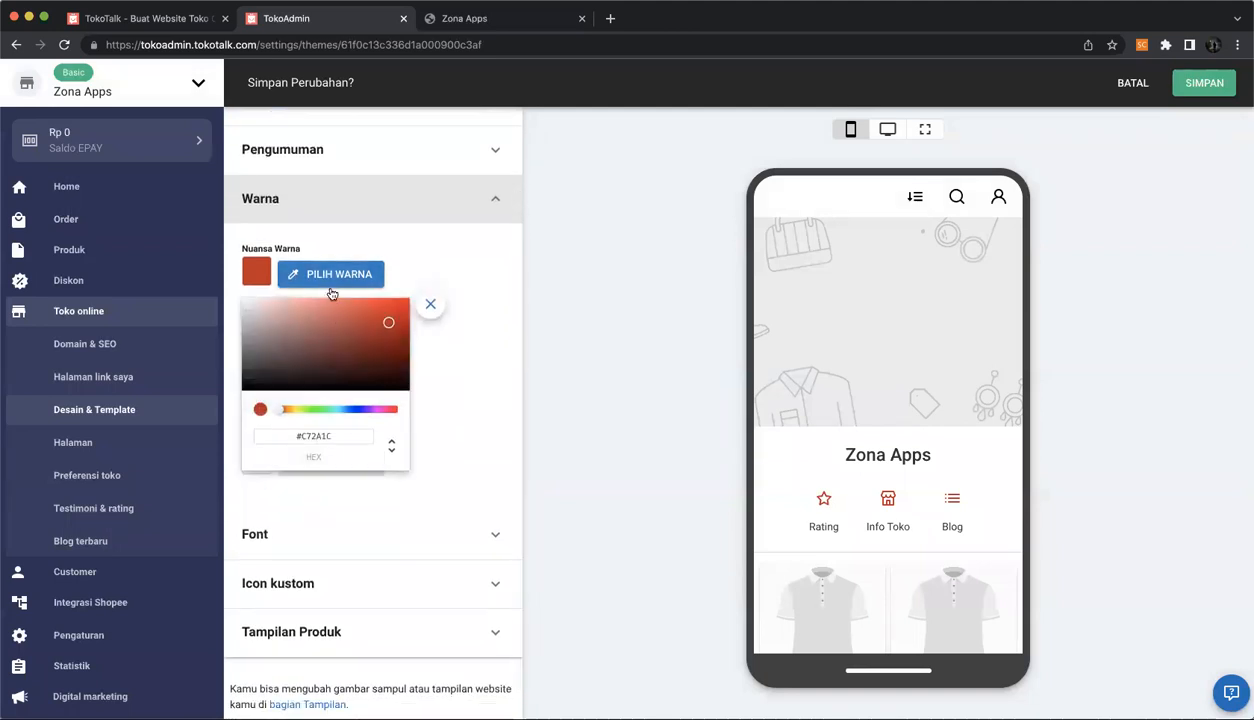
pyautogui.click(354, 341)
pyautogui.click(431, 305)
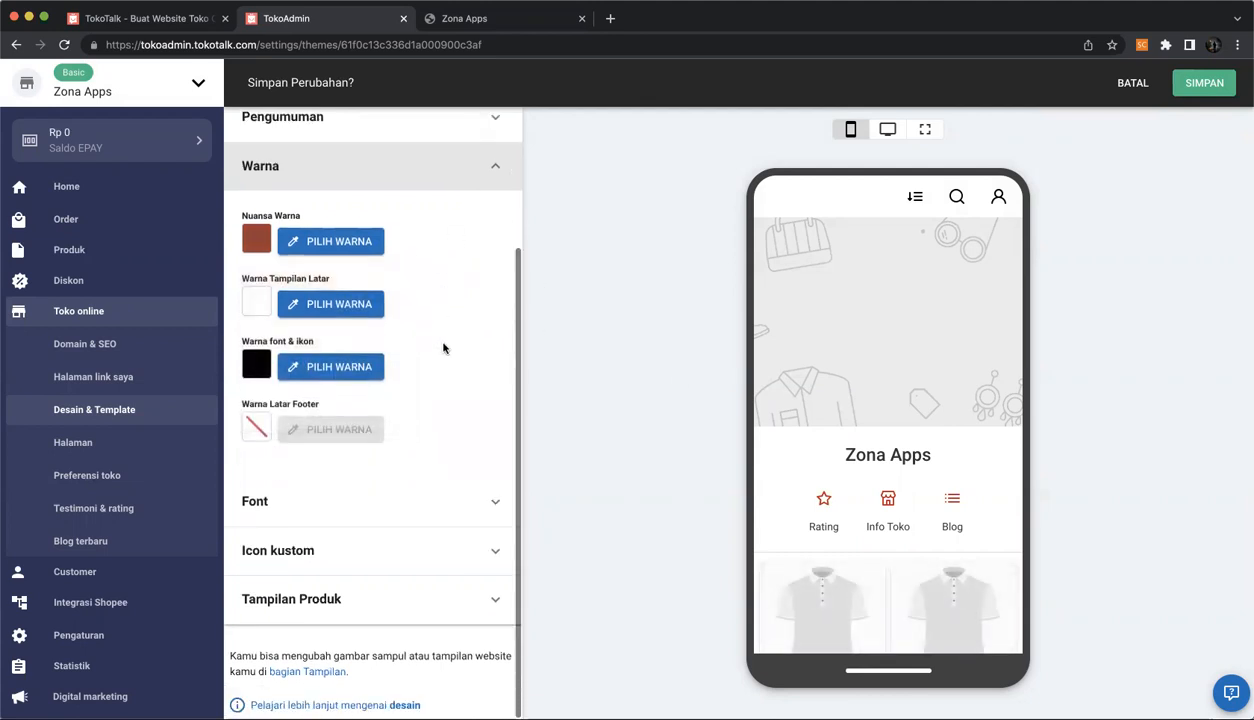
pyautogui.click(488, 506)
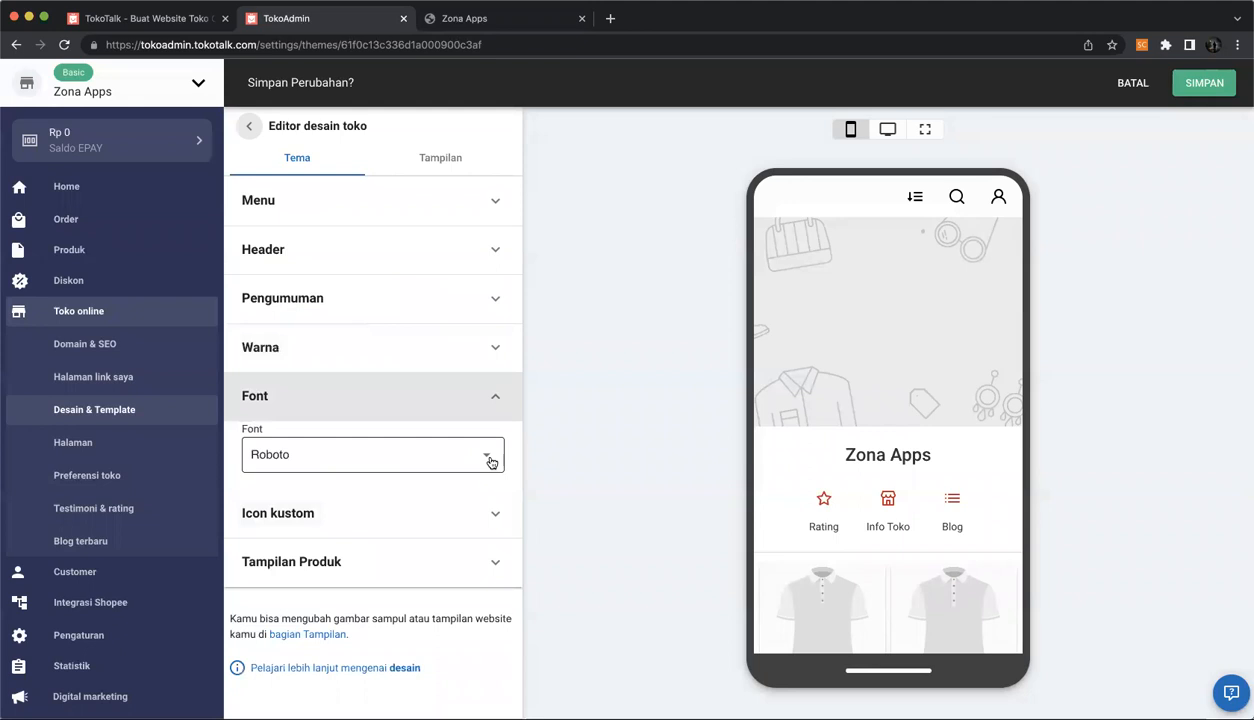
# Step: Set the store font to Ubuntu after trying Rubik
pyautogui.click(490, 460)
pyautogui.click(372, 539)
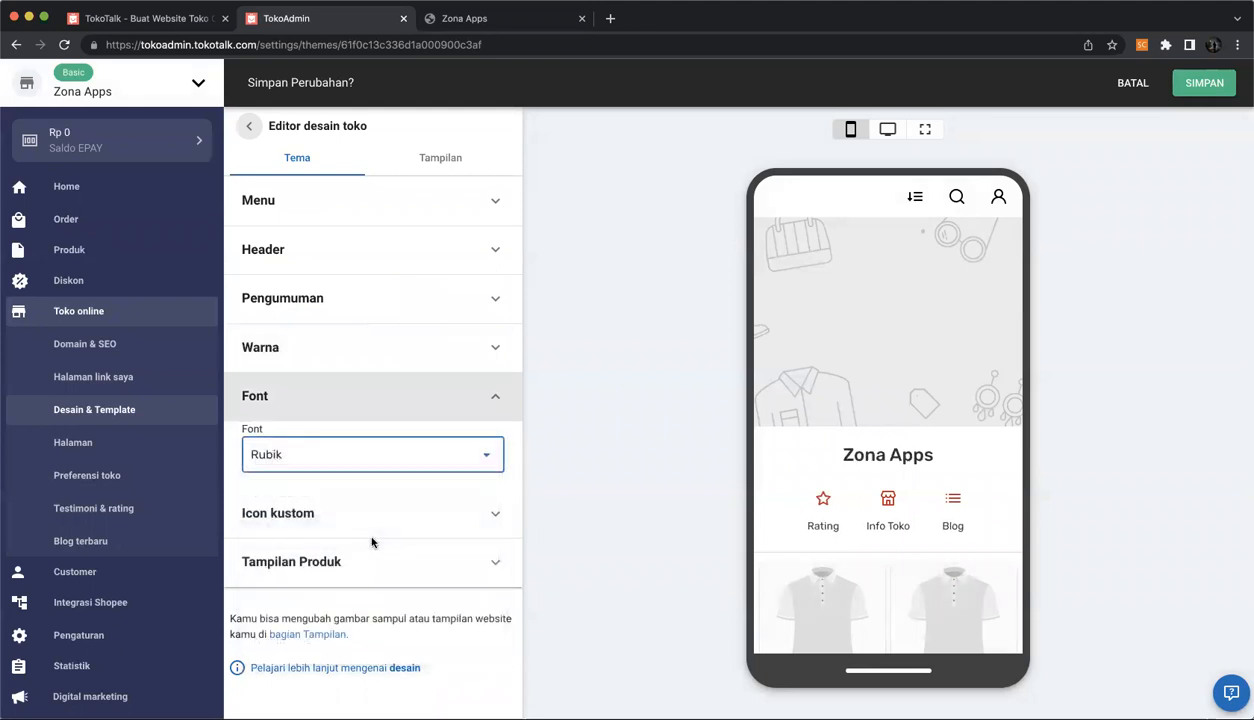
pyautogui.click(394, 472)
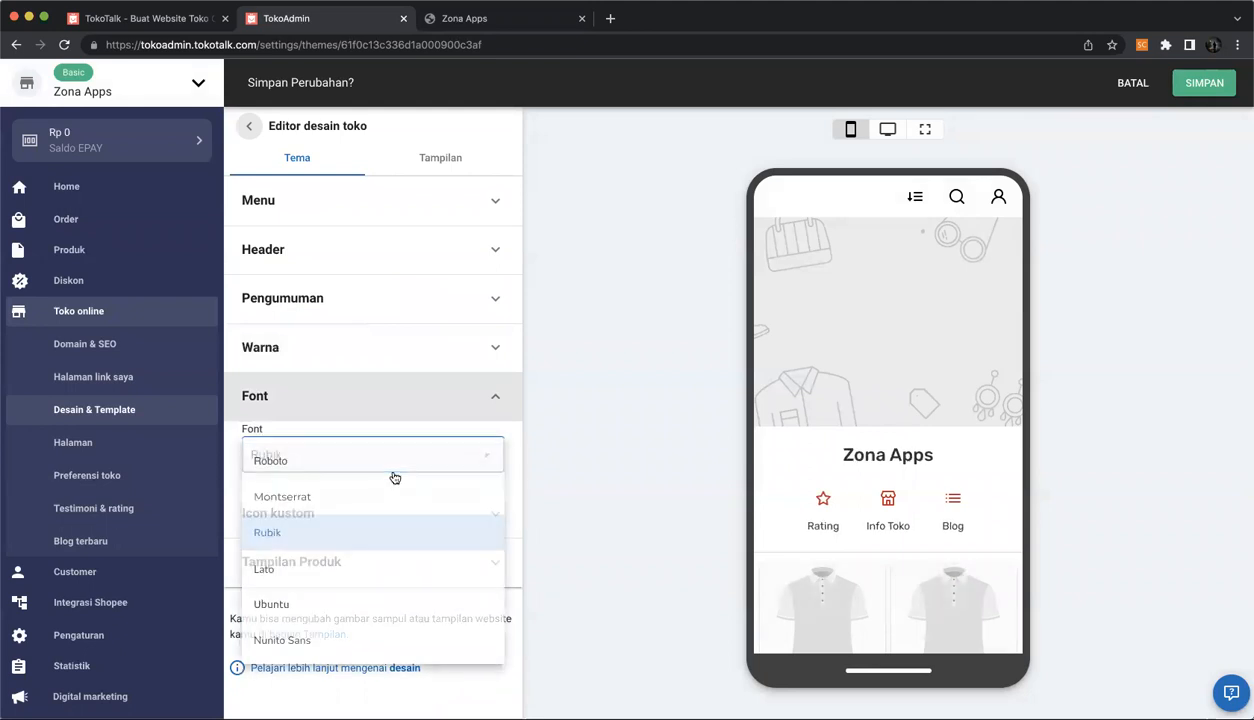
pyautogui.click(316, 599)
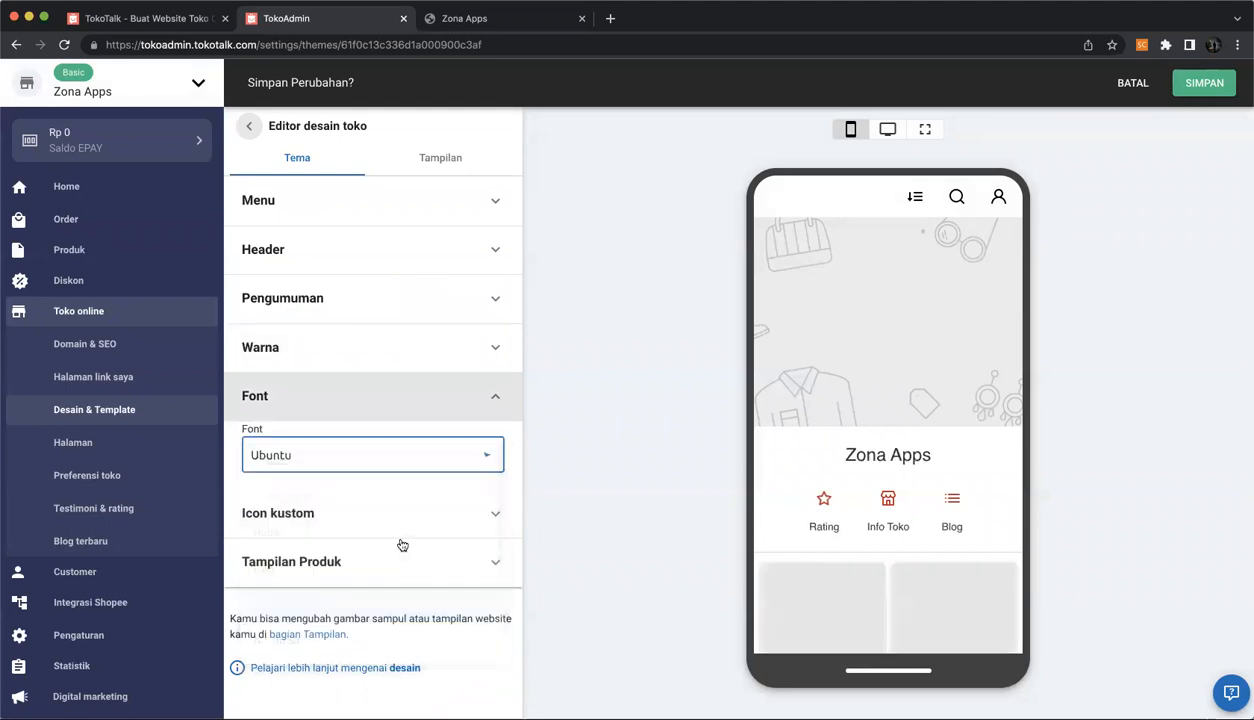
pyautogui.click(491, 414)
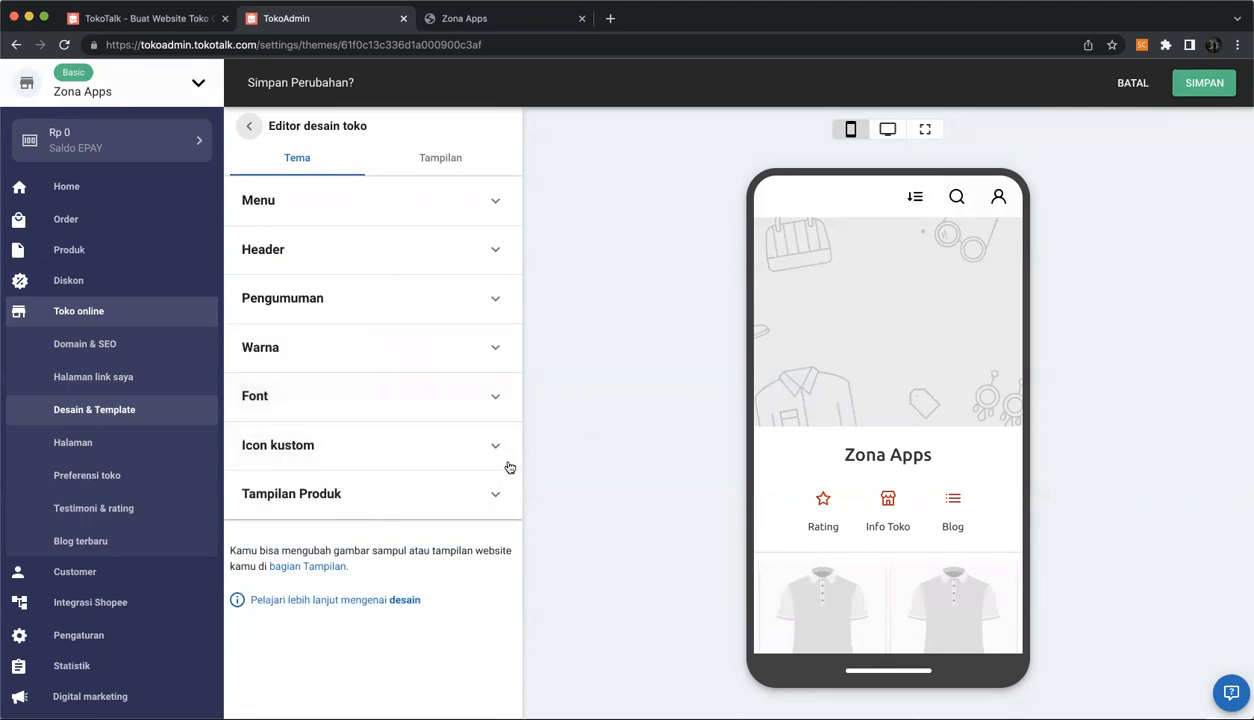
# Step: Try Vertikal (4:5) and full-photo product display, then keep product photos at Kotak (1:1)
pyautogui.click(495, 445)
pyautogui.click(495, 445)
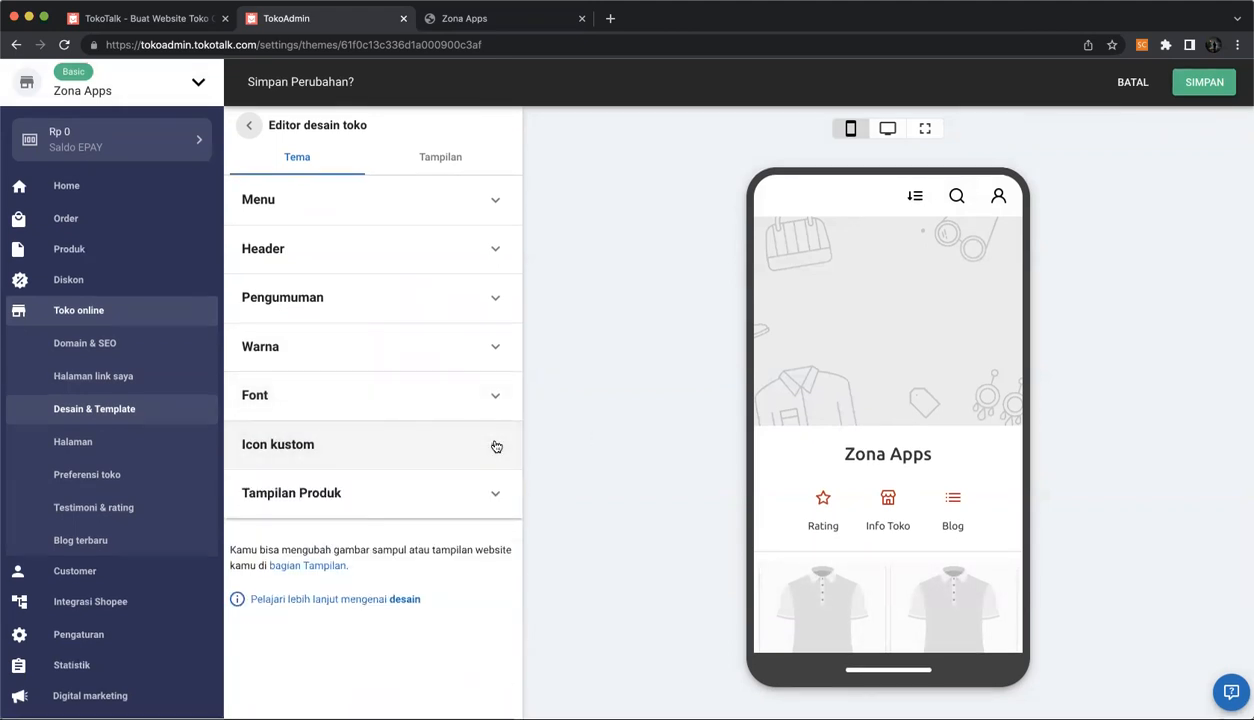
pyautogui.click(493, 496)
pyautogui.scroll(-3, 494, 497)
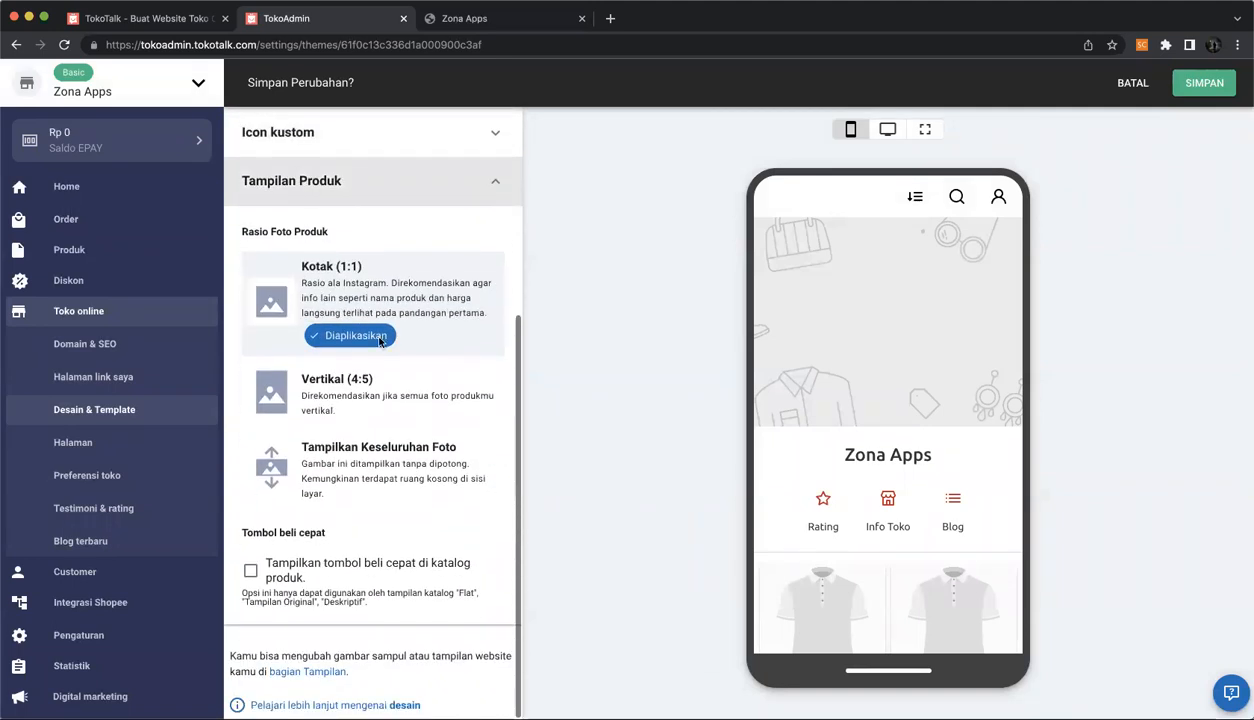
pyautogui.click(343, 382)
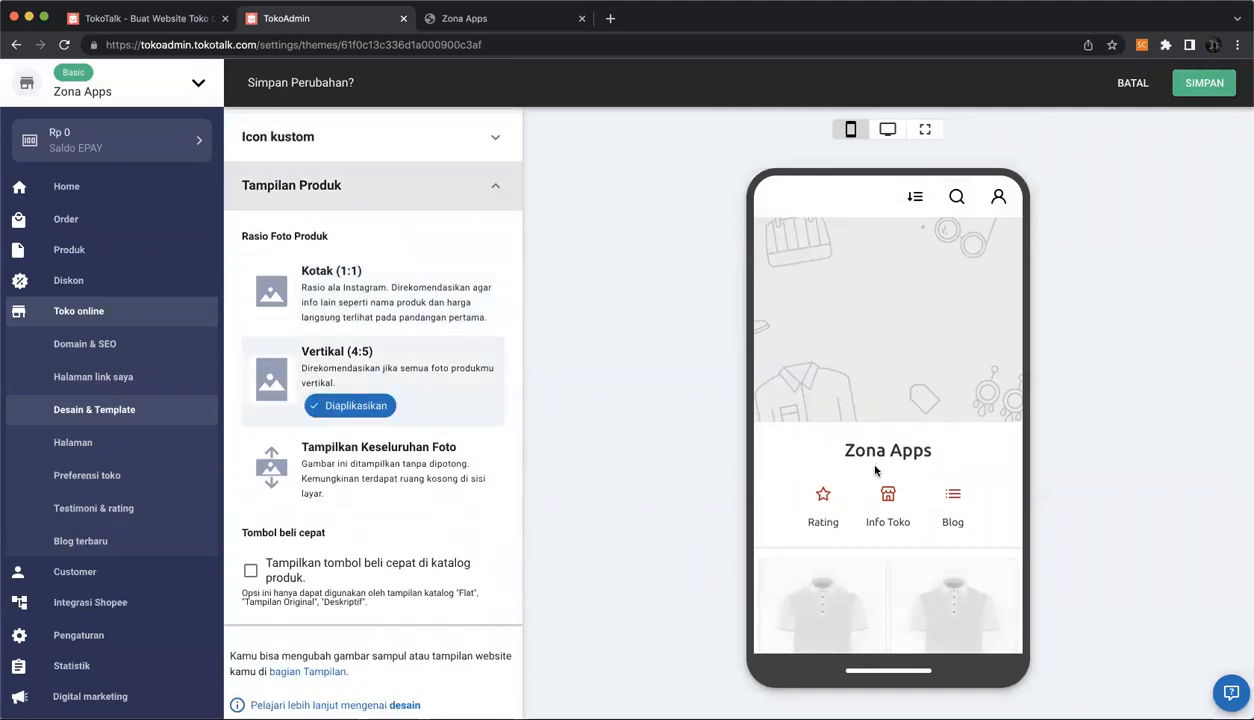
pyautogui.scroll(-5, 876, 470)
pyautogui.click(434, 486)
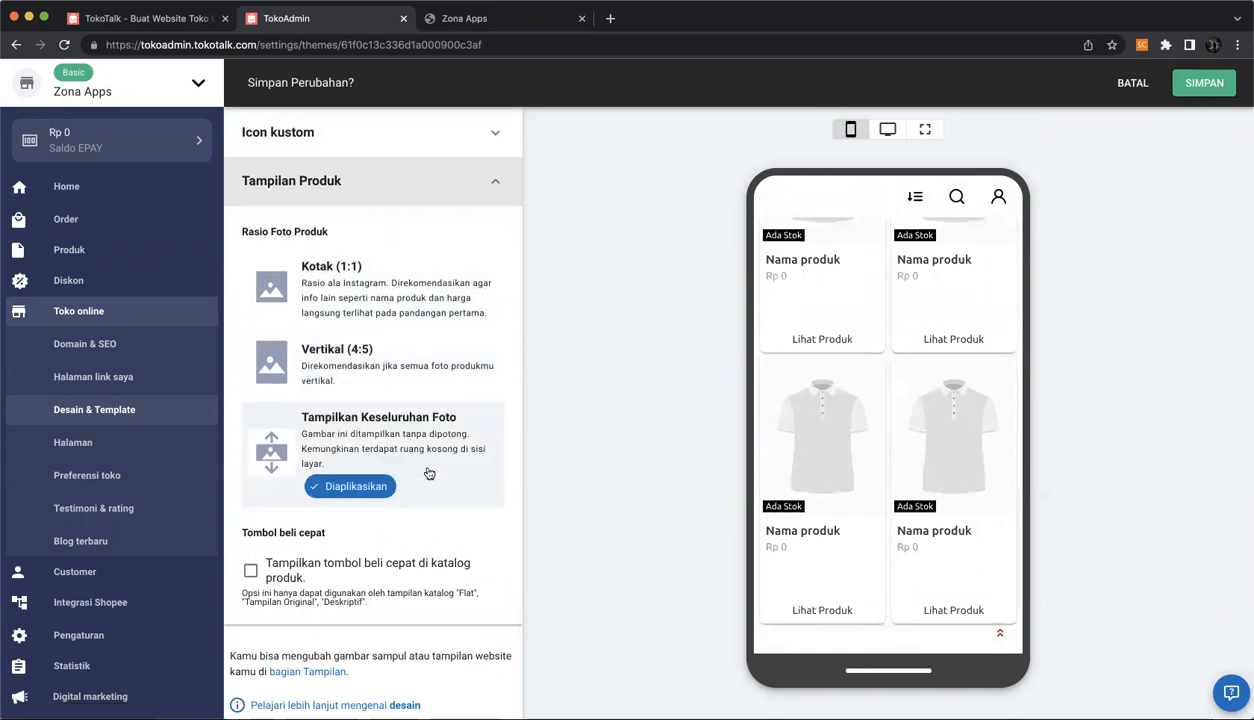
pyautogui.click(397, 300)
pyautogui.scroll(5, 880, 400)
pyautogui.scroll(-3, 917, 414)
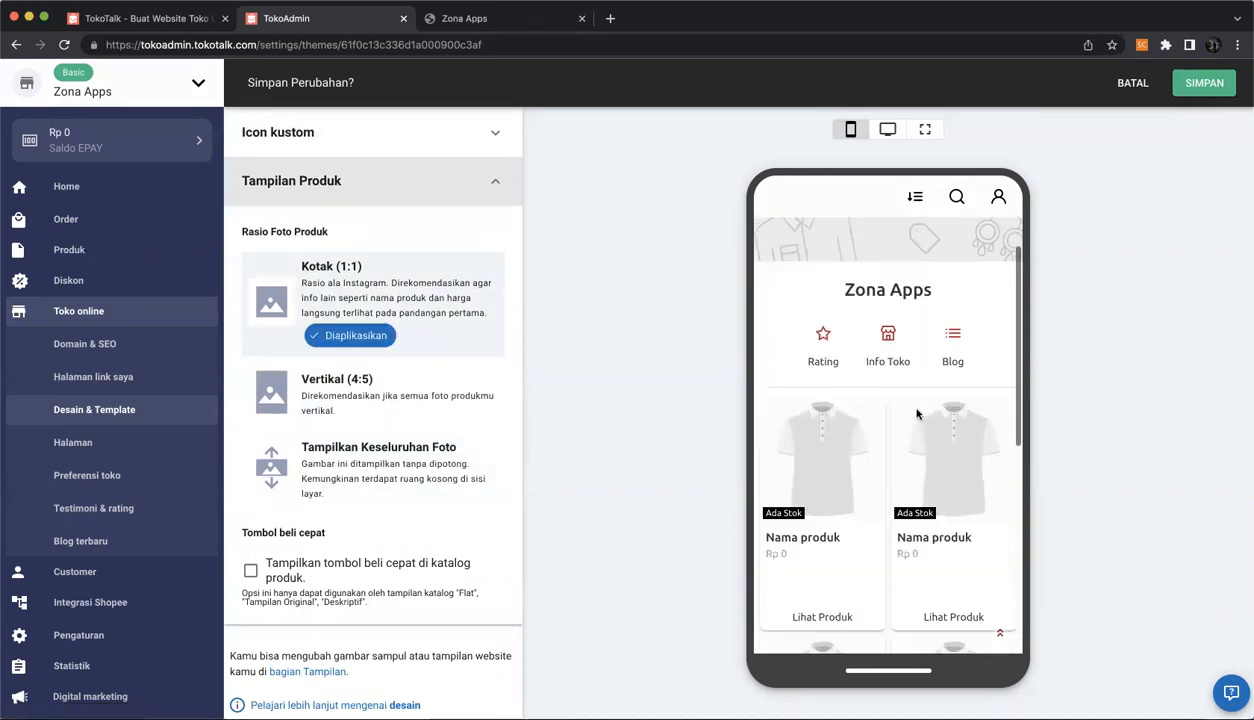
pyautogui.scroll(5, 395, 461)
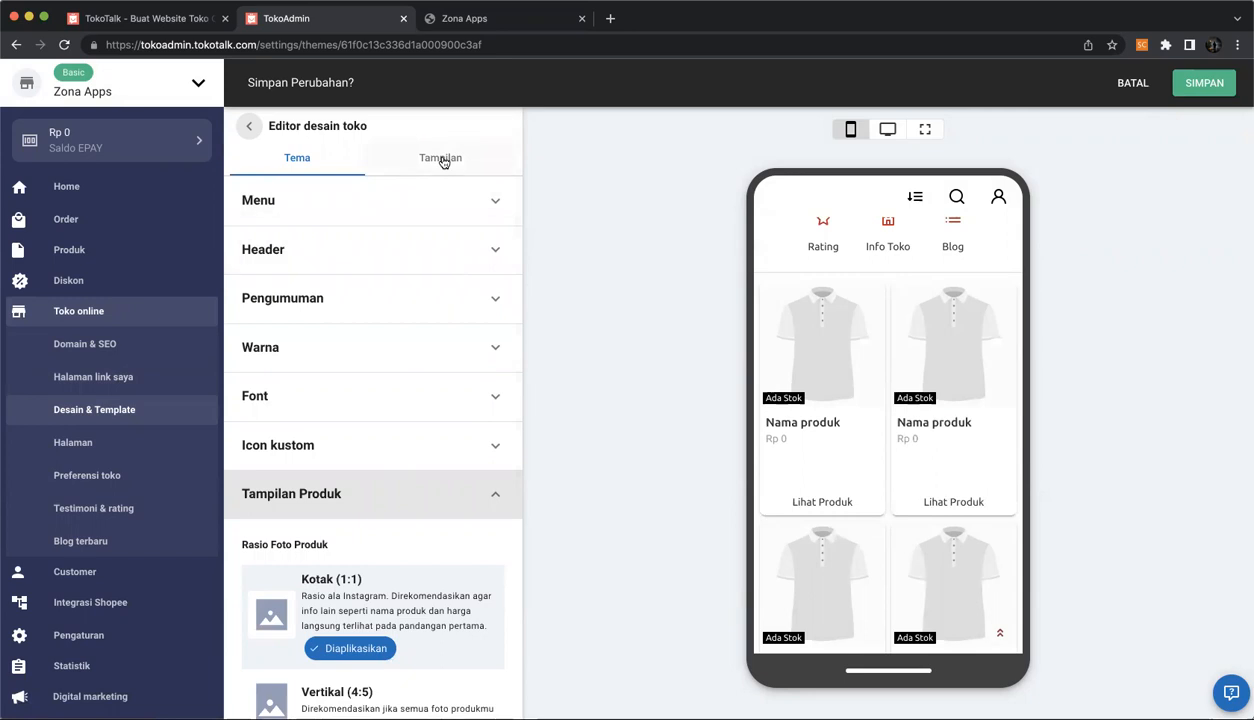
# Step: Preview the storefront in the desktop and full-screen layouts
pyautogui.click(885, 132)
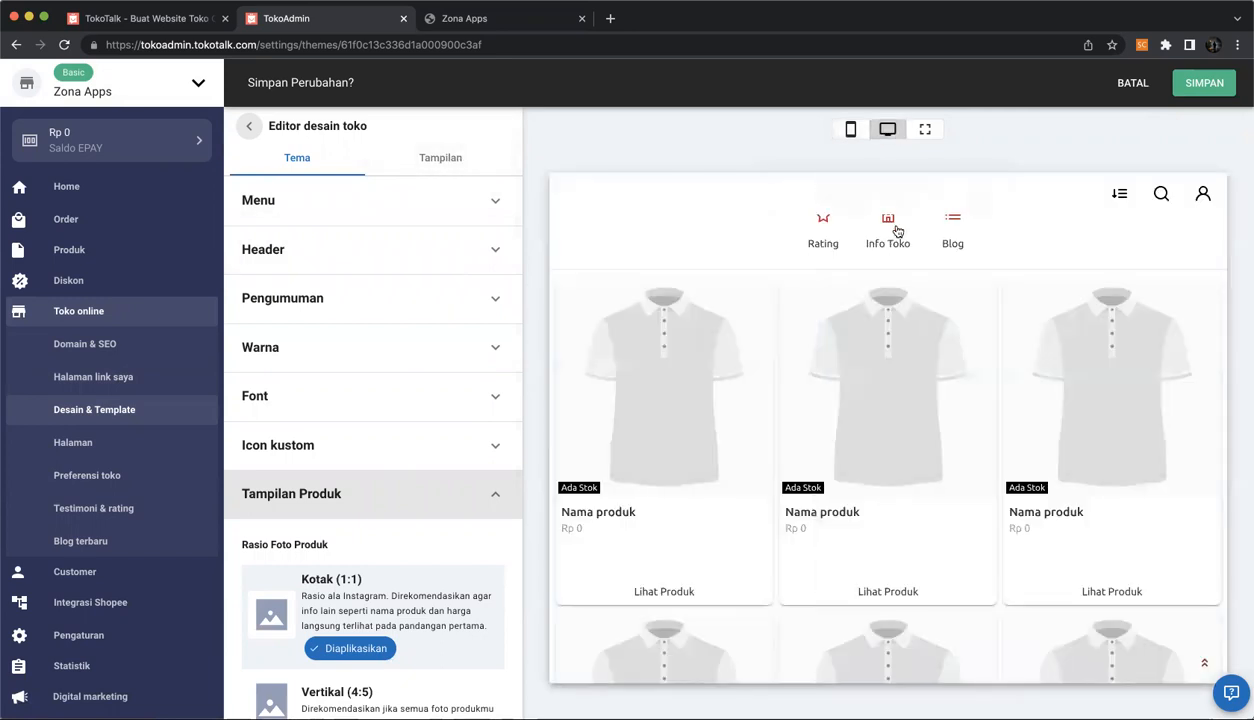
pyautogui.scroll(-5, 938, 371)
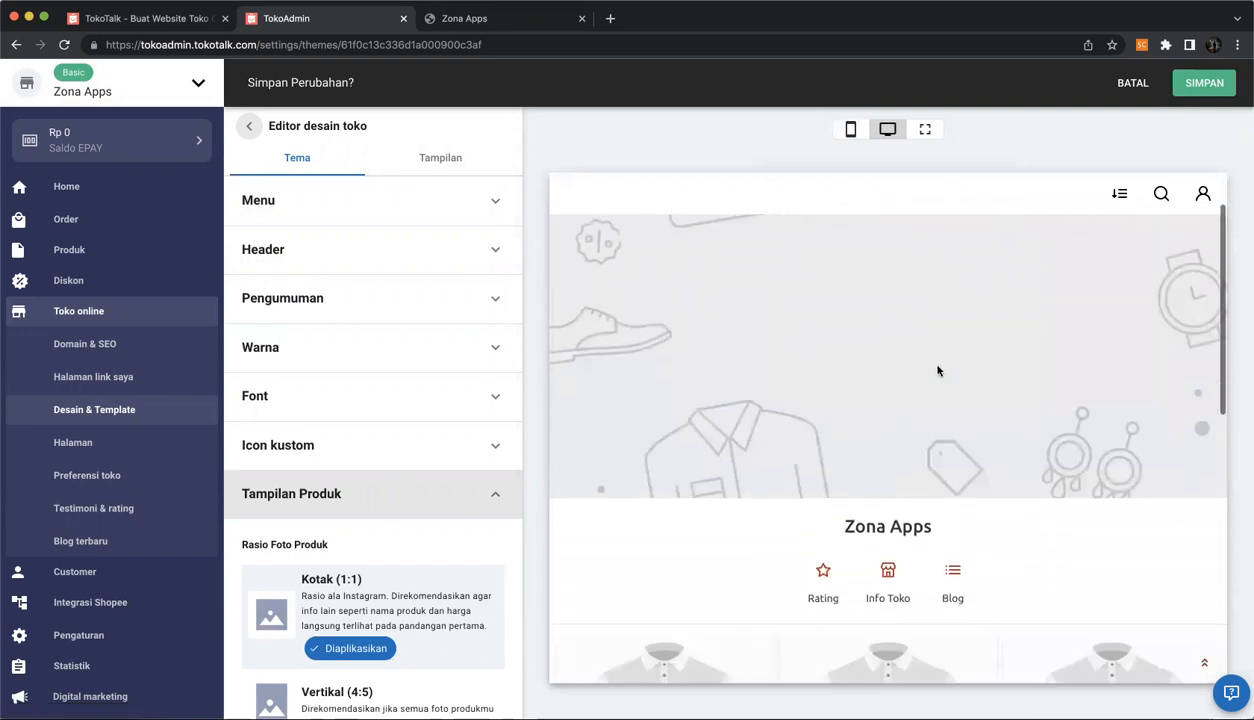
pyautogui.scroll(-2, 938, 371)
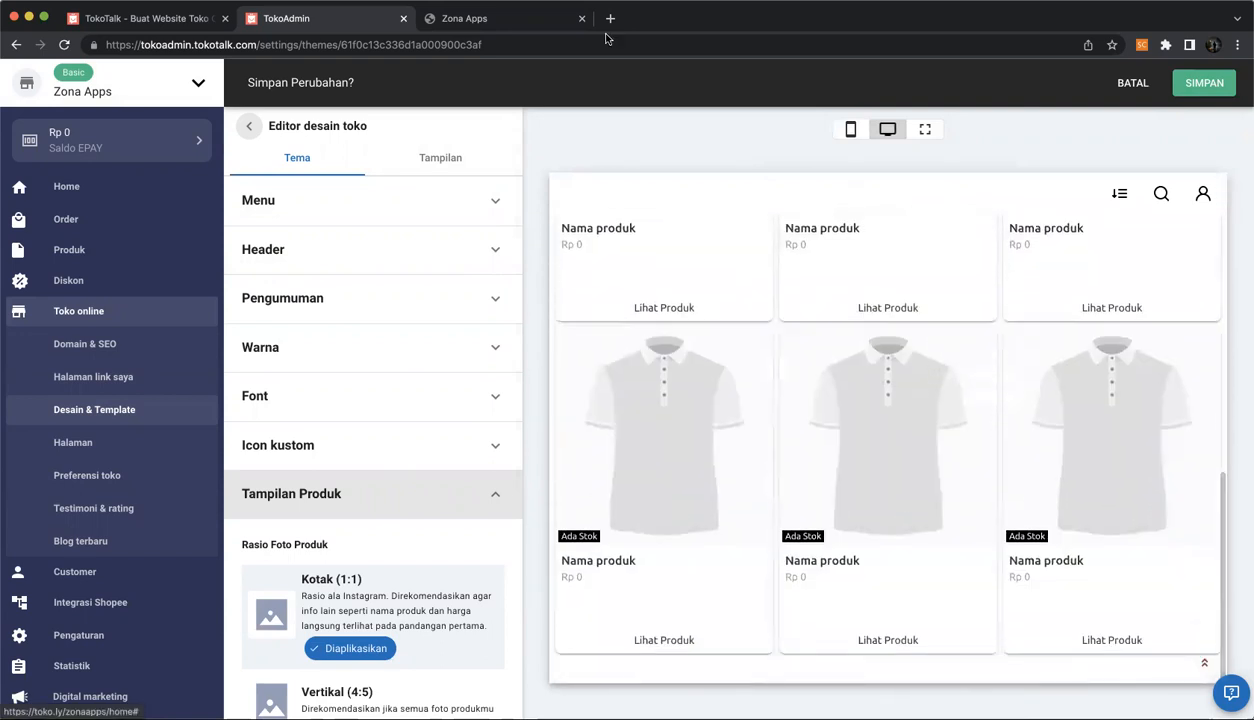
pyautogui.click(924, 129)
pyautogui.scroll(8, 890, 390)
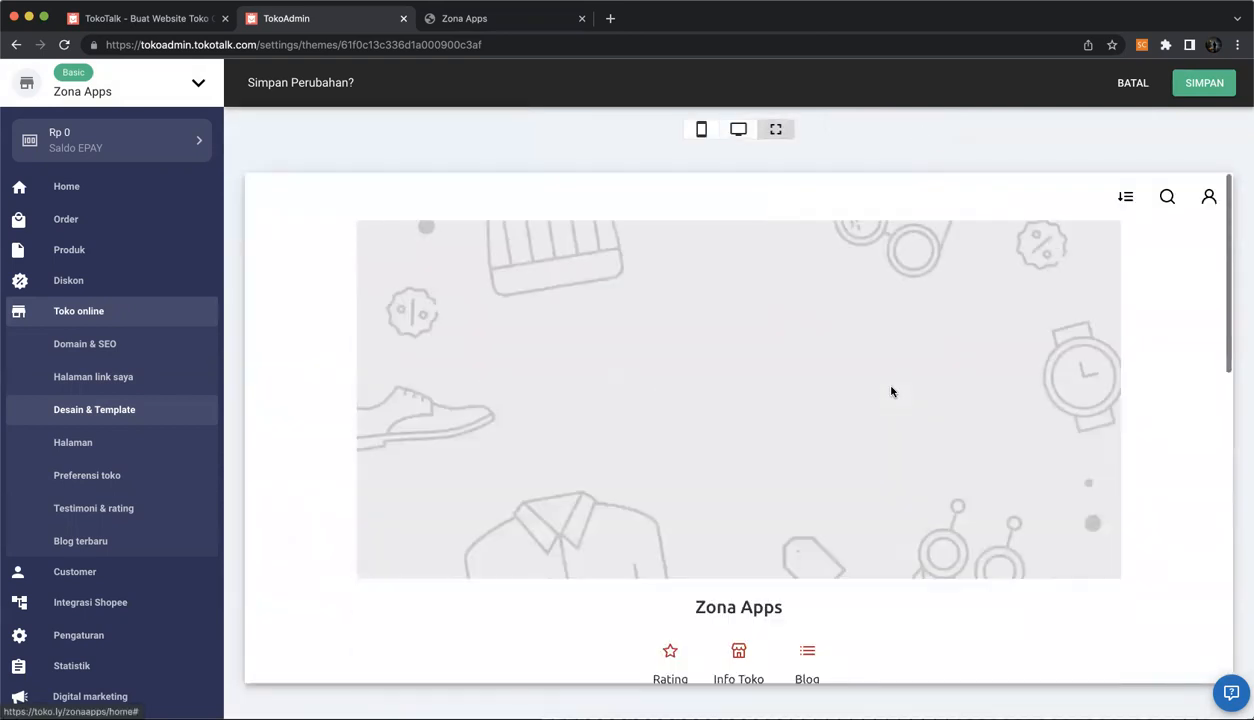
# Step: Switch the preview back to mobile and desktop, then go to Halaman, triggering the unsaved-changes warning
pyautogui.click(703, 130)
pyautogui.click(886, 129)
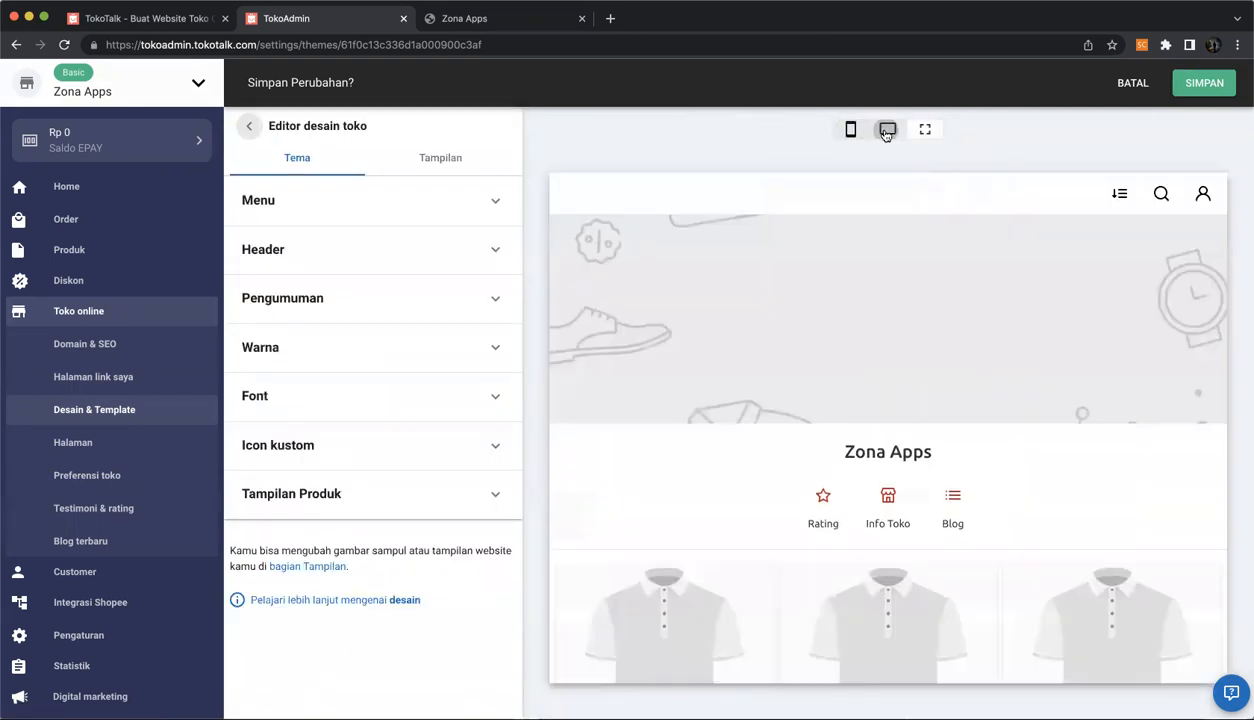
pyautogui.scroll(-6, 926, 380)
pyautogui.scroll(6, 928, 385)
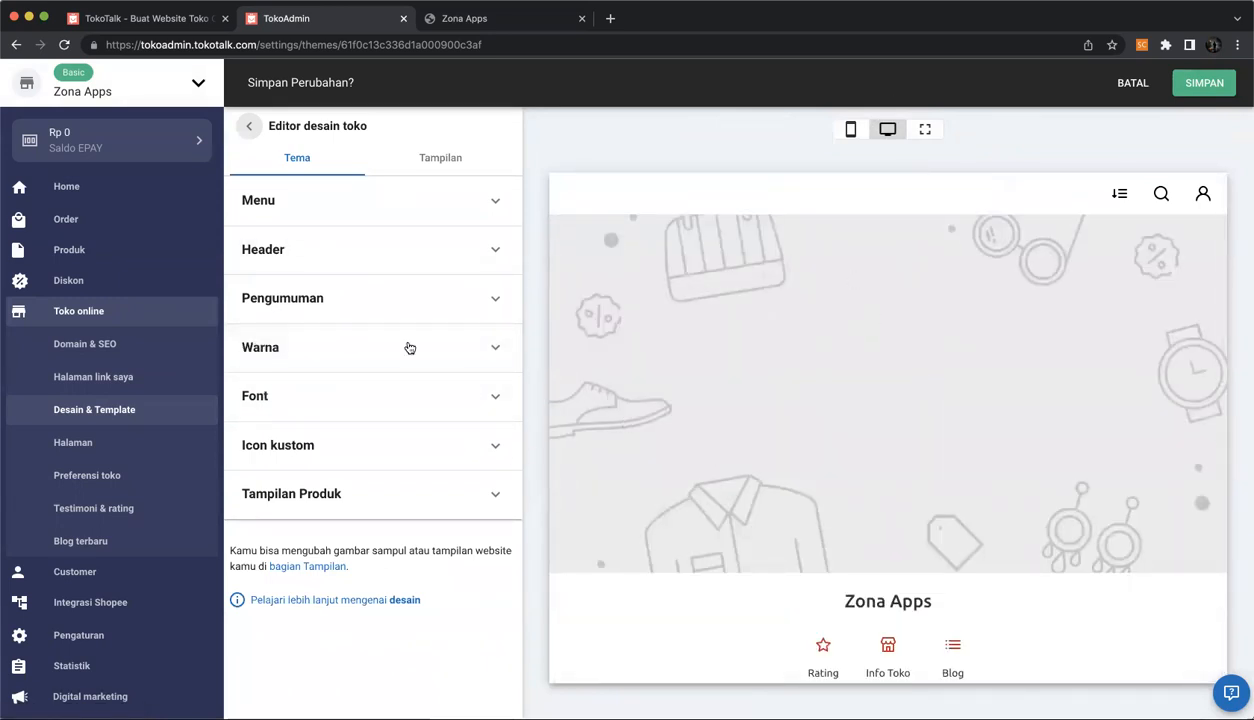
pyautogui.click(70, 443)
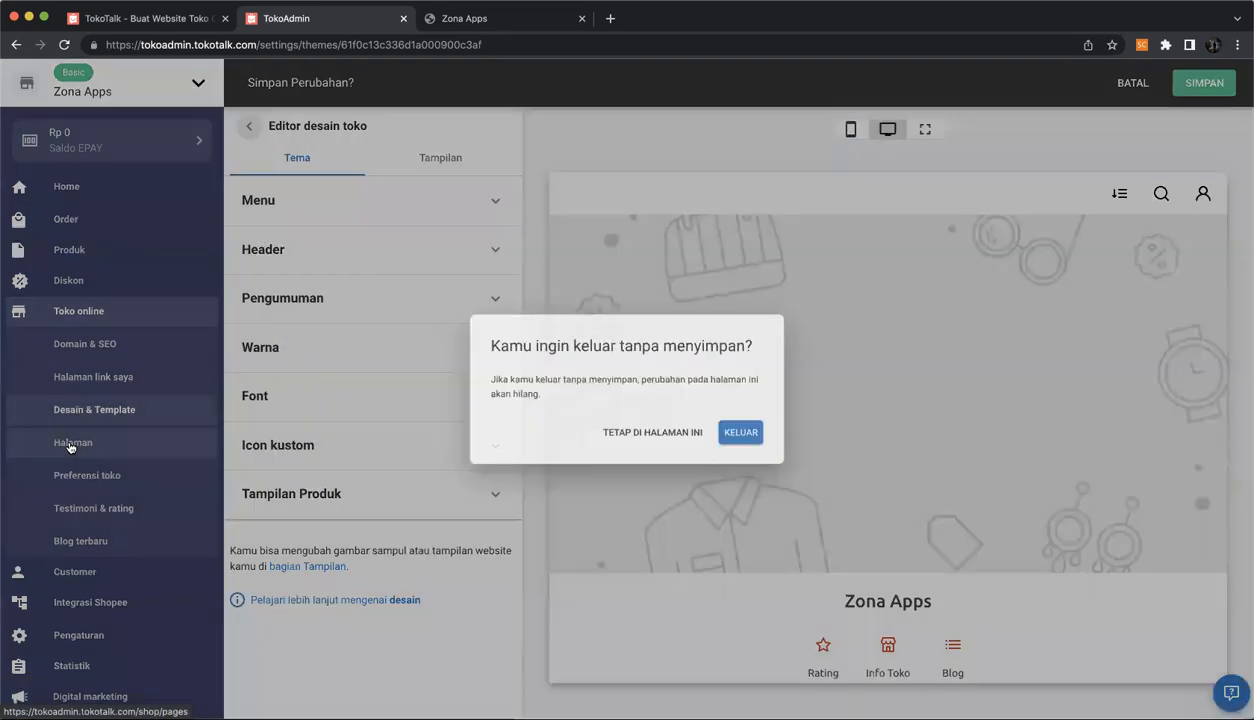
# Step: Save the design changes, then reload the Zona Apps storefront tab to check them before returning
pyautogui.click(680, 438)
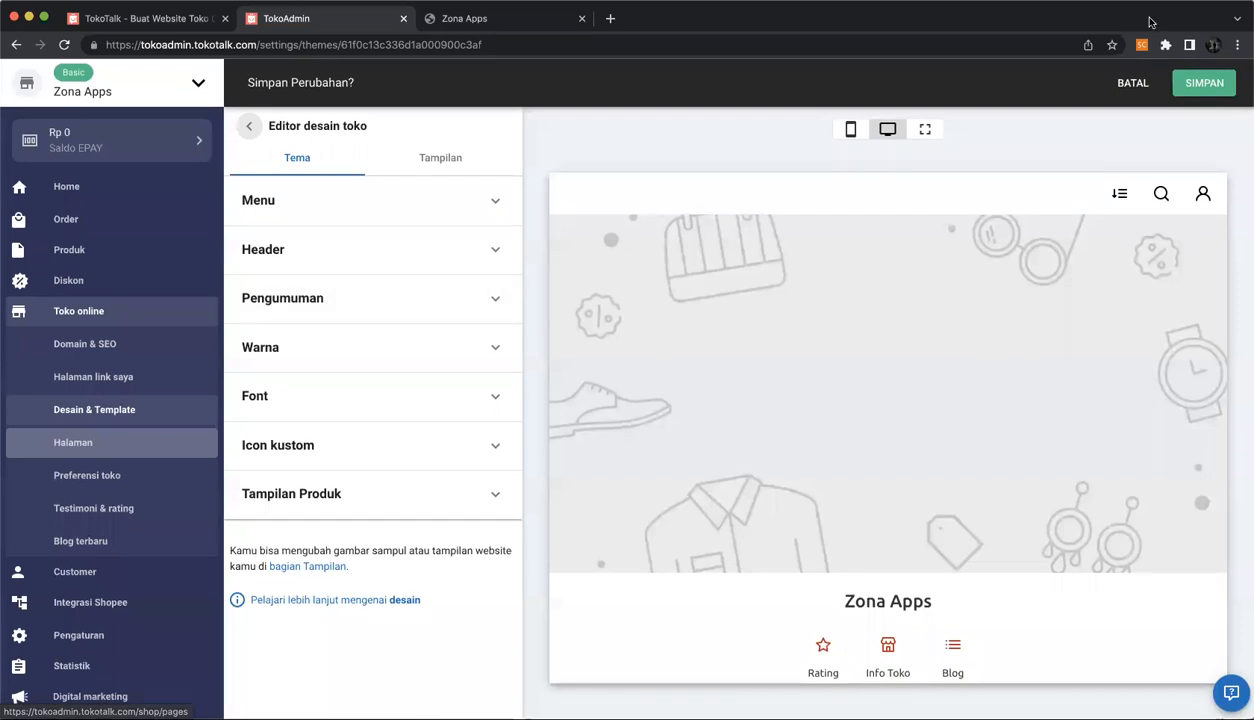
pyautogui.click(1200, 84)
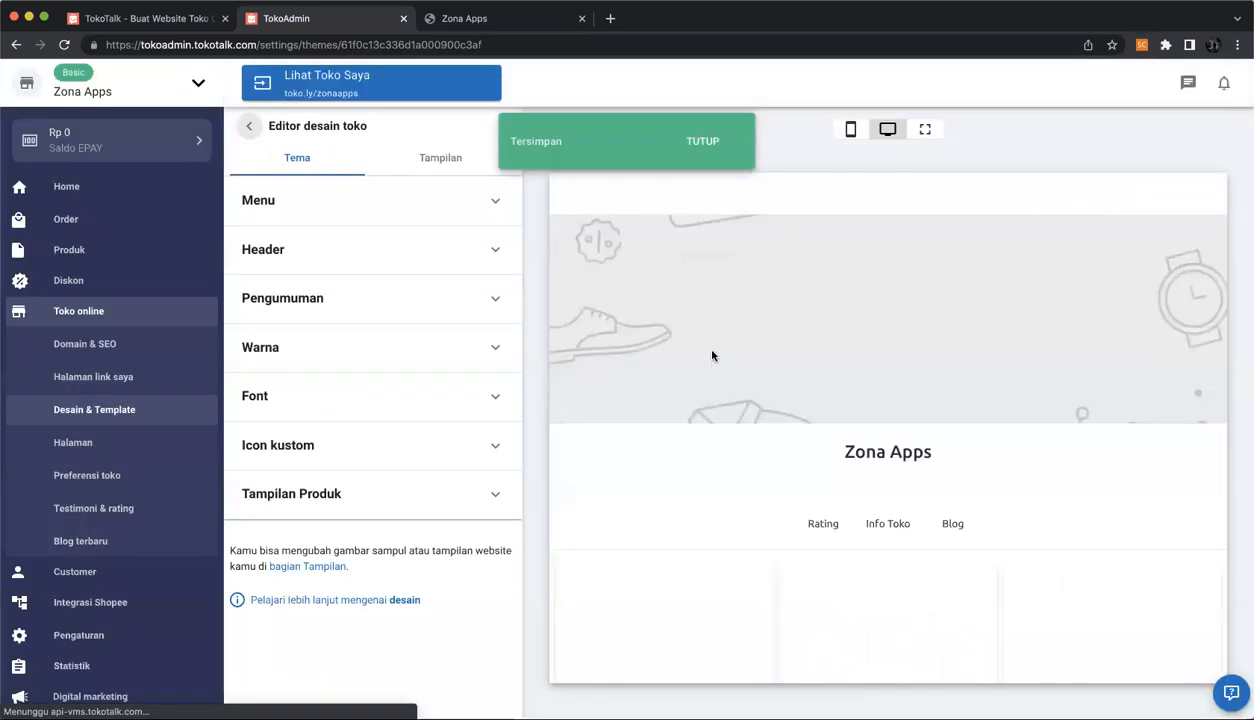
pyautogui.click(470, 18)
pyautogui.click(461, 45)
pyautogui.press('Return')
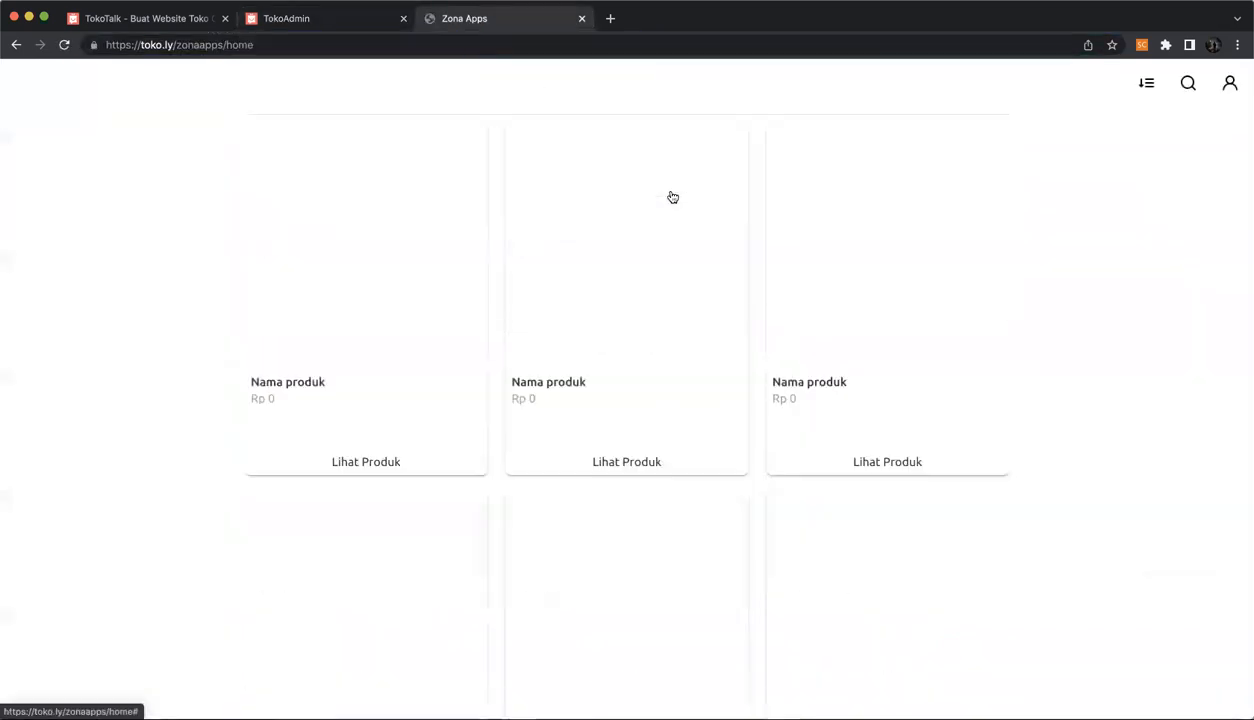
pyautogui.scroll(-7, 680, 322)
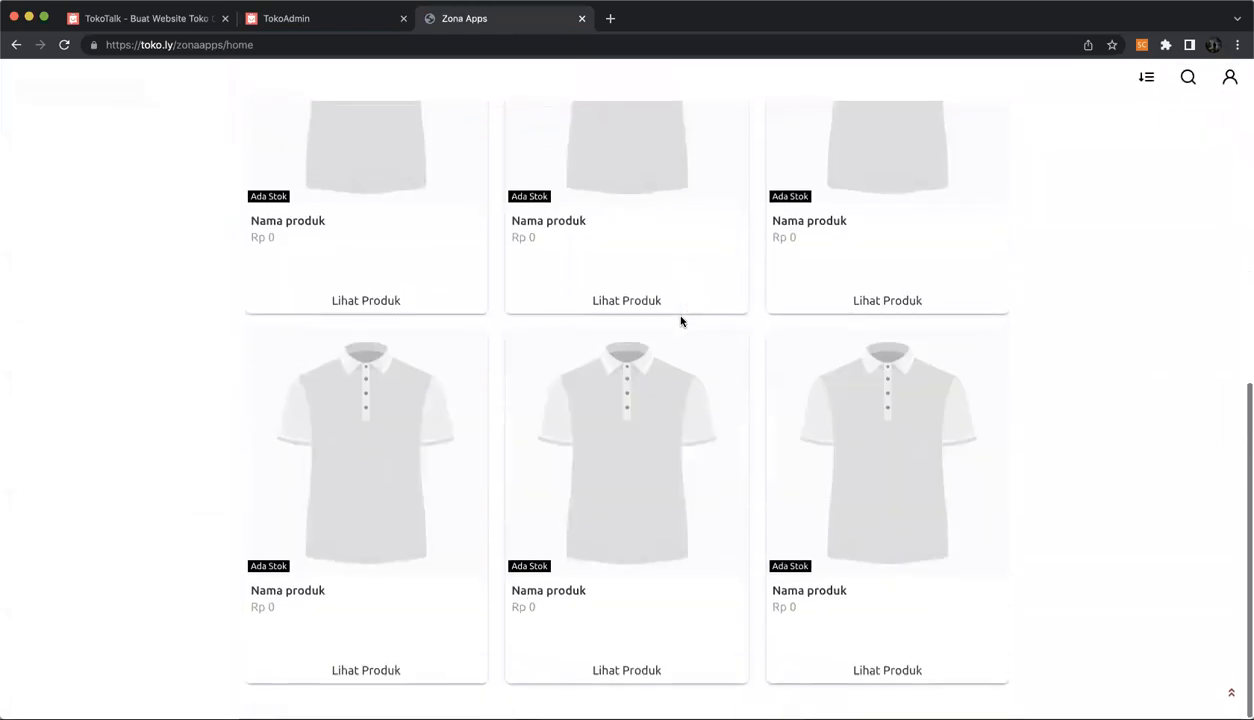
pyautogui.scroll(7, 680, 322)
pyautogui.click(321, 18)
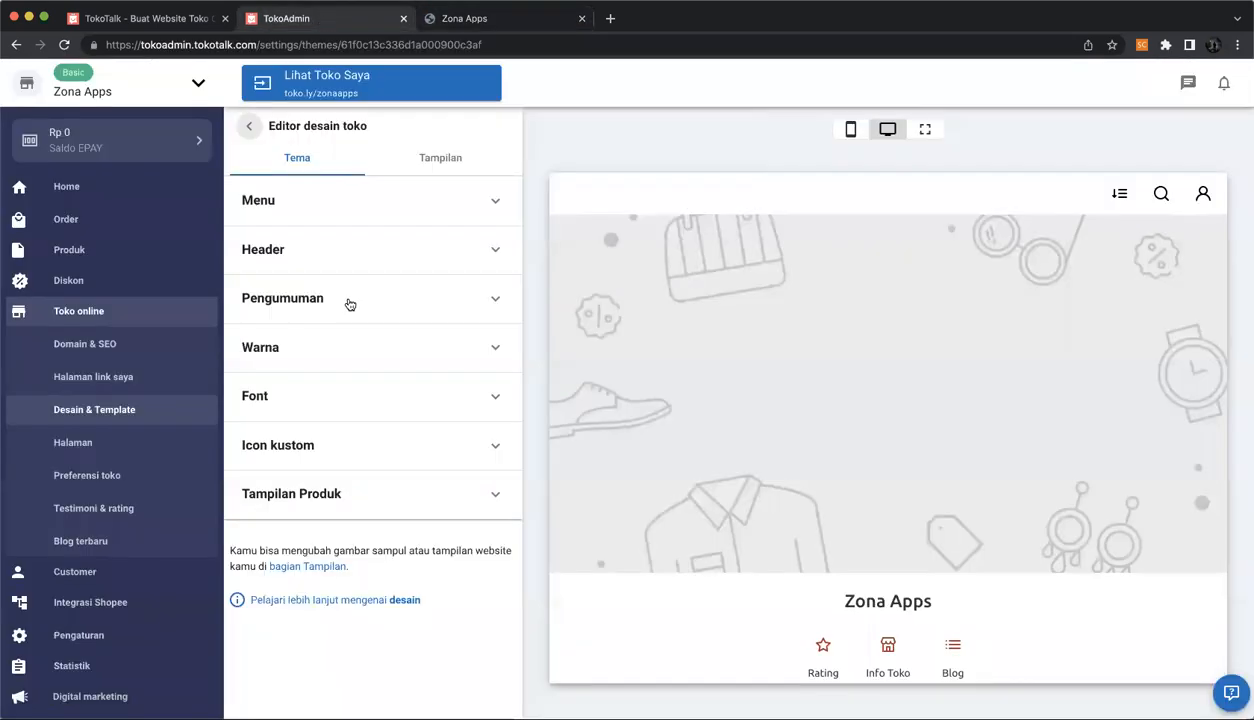
# Step: Open Semua produk and start a manual new product, ready to name it Software Absensi
pyautogui.scroll(-1, 140, 445)
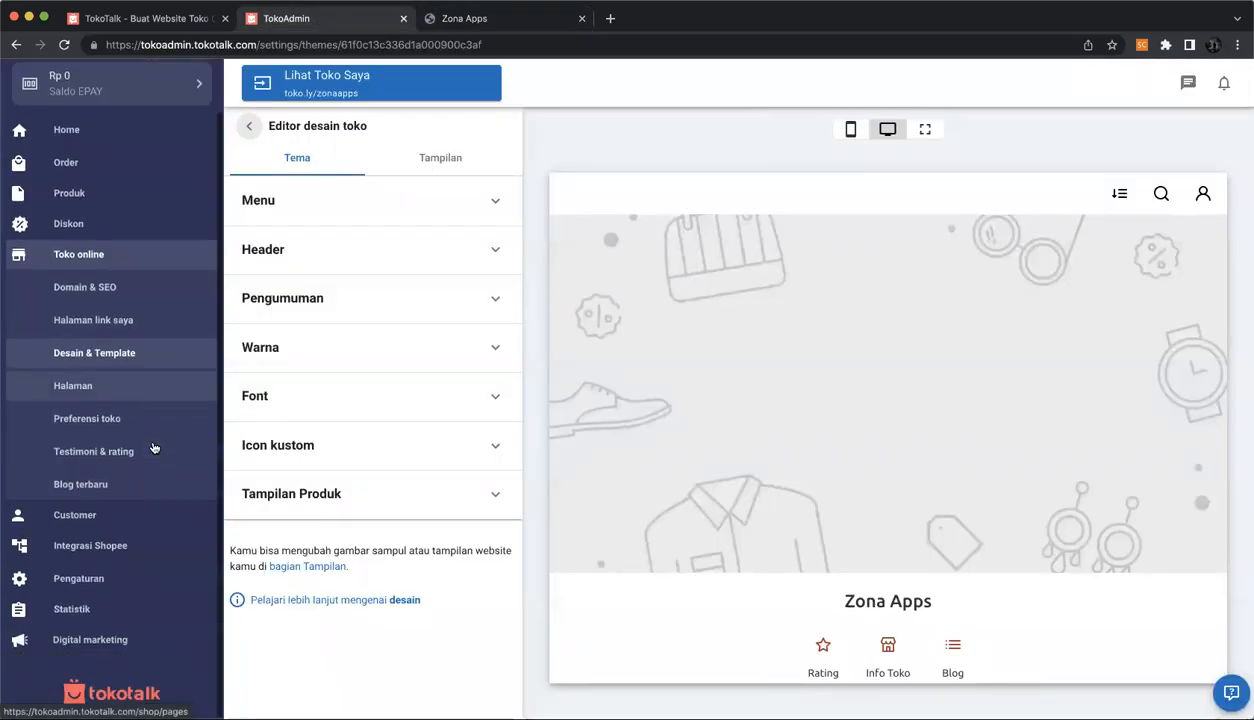
pyautogui.click(77, 195)
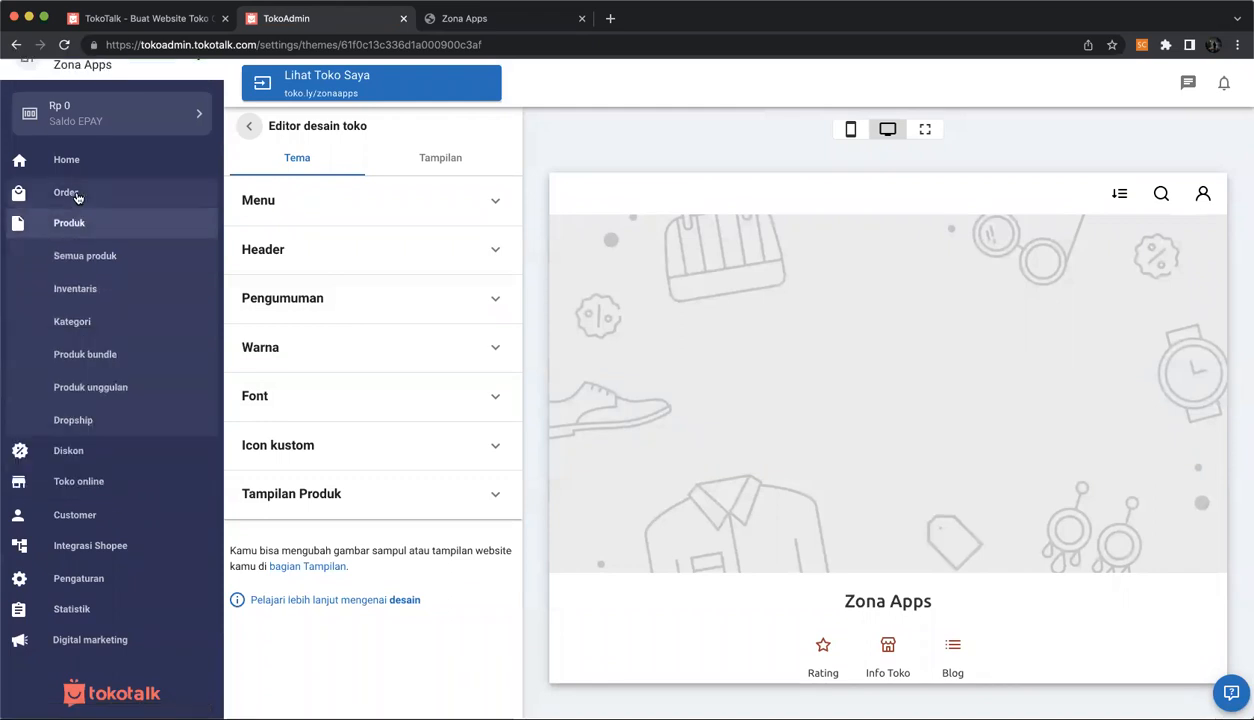
pyautogui.click(89, 258)
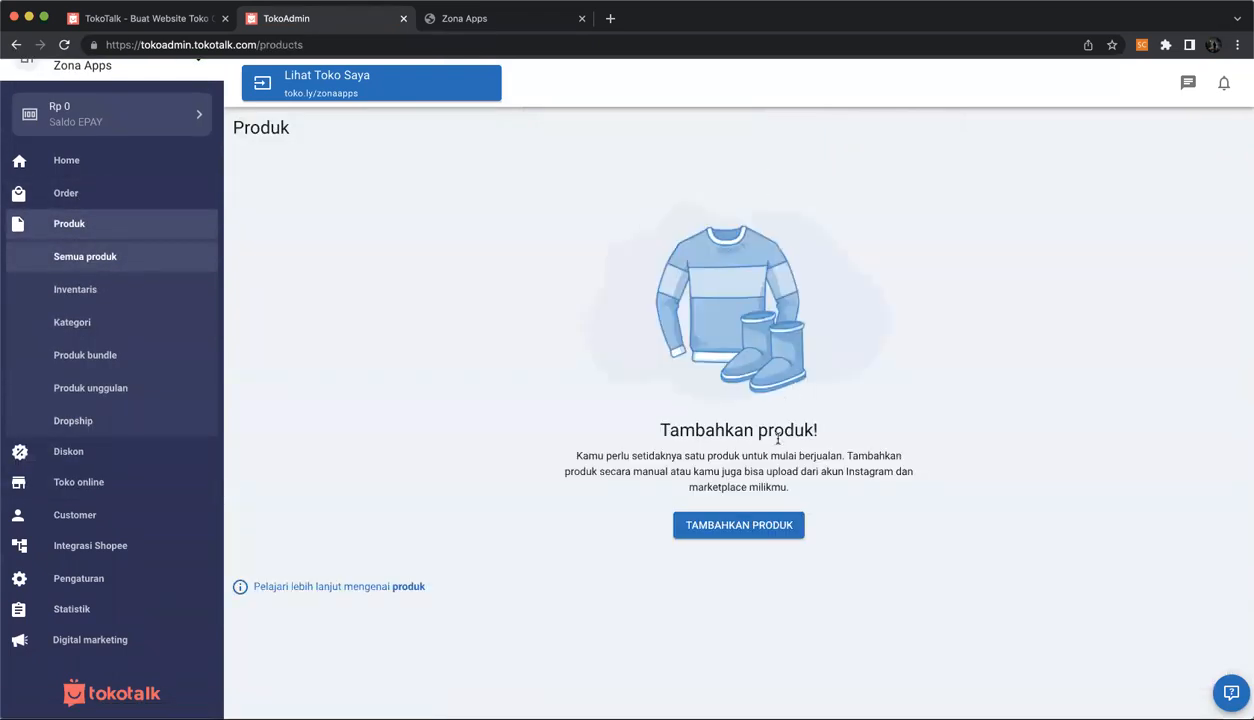
pyautogui.click(730, 526)
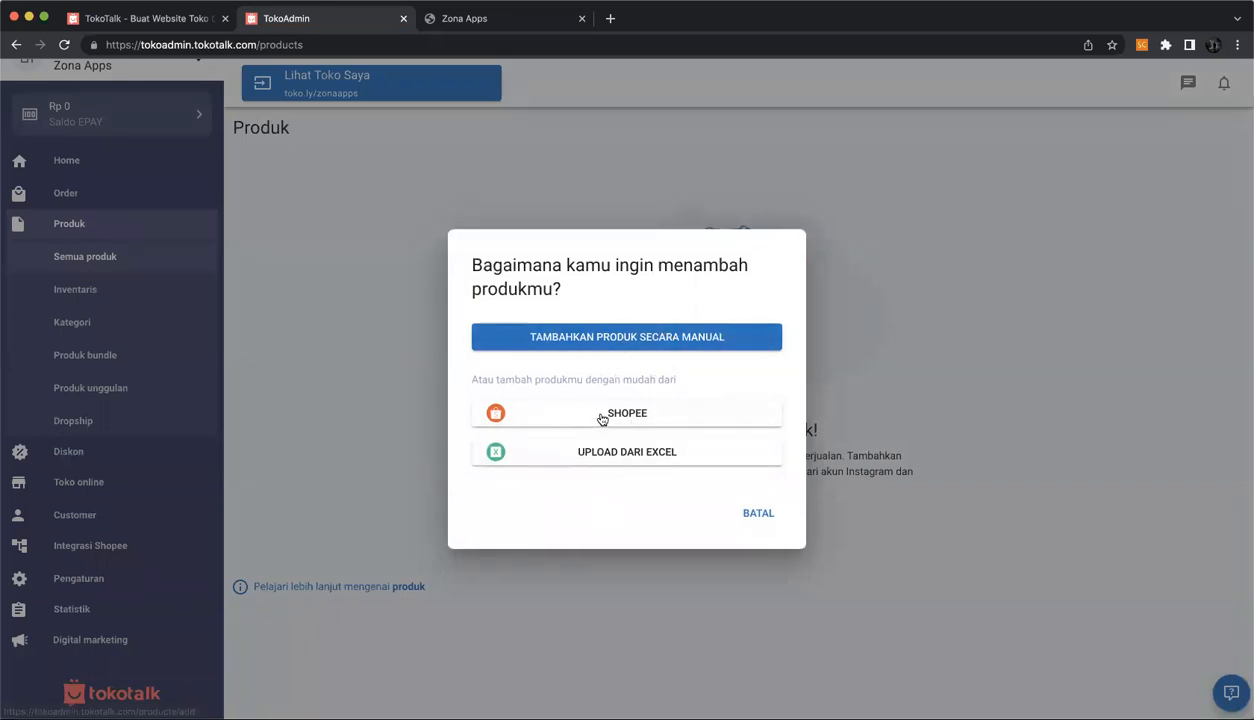
pyautogui.click(605, 343)
pyautogui.click(606, 333)
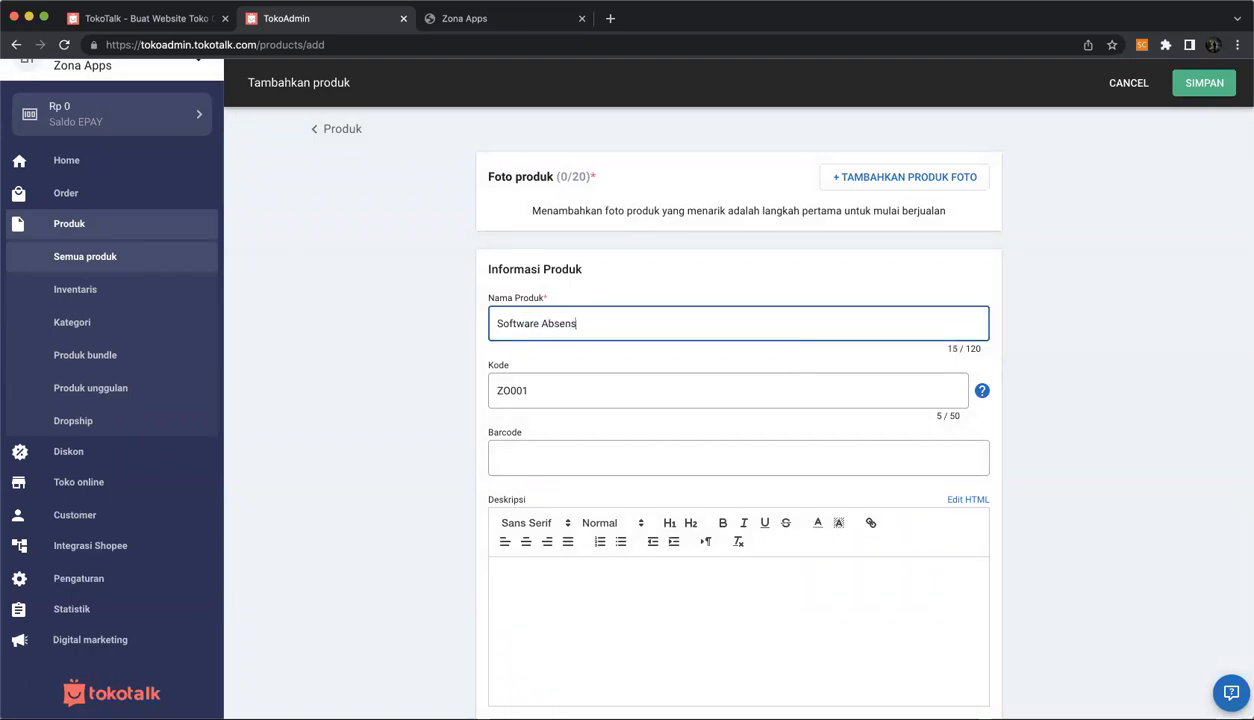
# Step: Replace the product code ZO001 with SW001
pyautogui.scroll(-1, 643, 286)
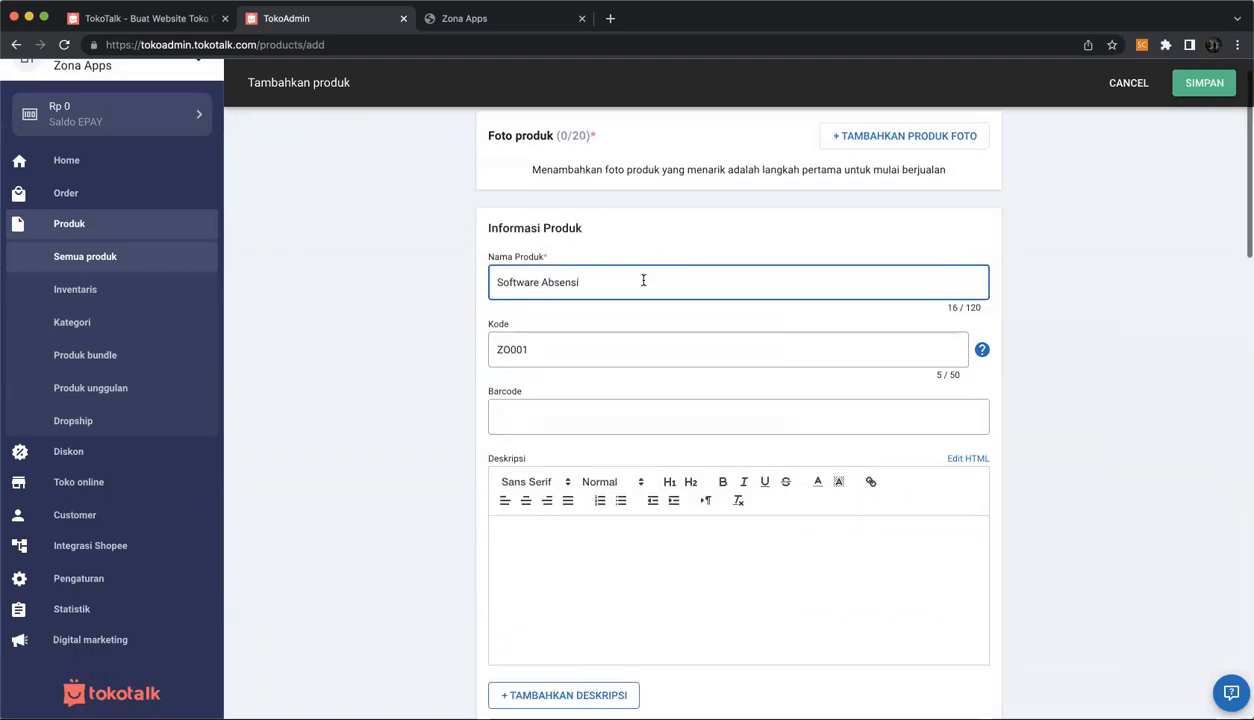
pyautogui.click(624, 353)
pyautogui.moveTo(557, 344); pyautogui.dragTo(392, 341)
pyautogui.write('SW')
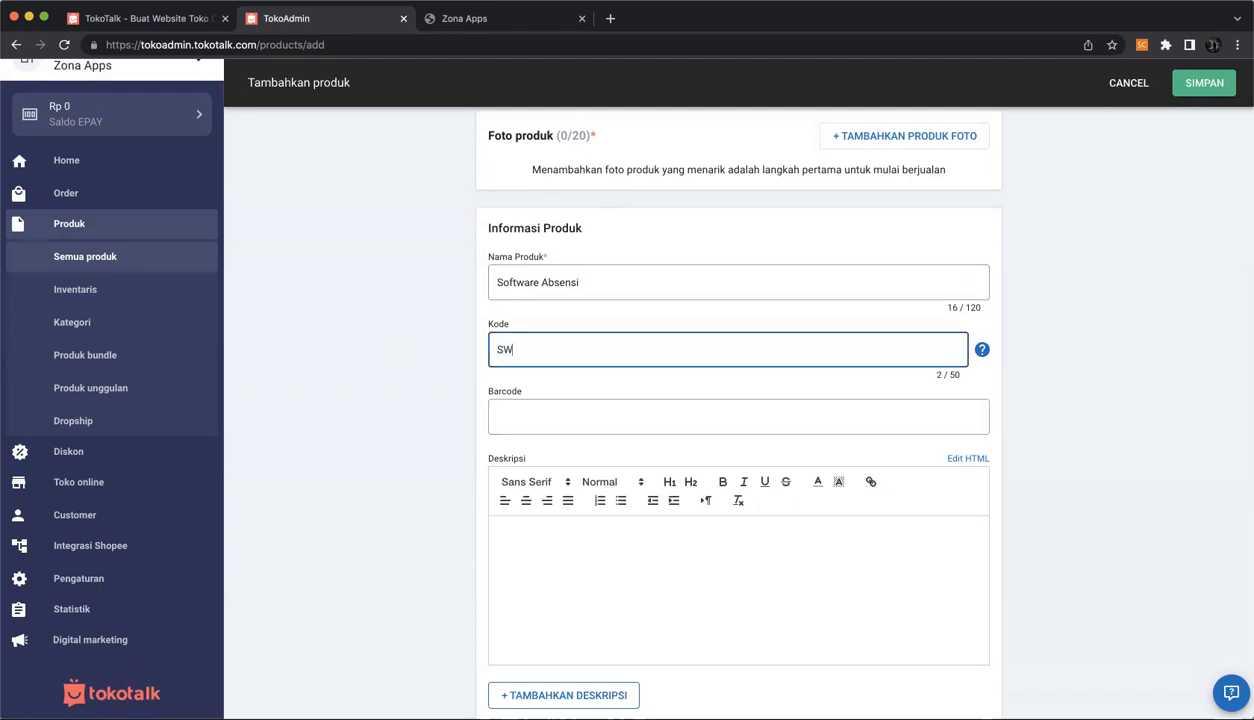
pyautogui.scroll(-2, 596, 344)
pyautogui.click(589, 341)
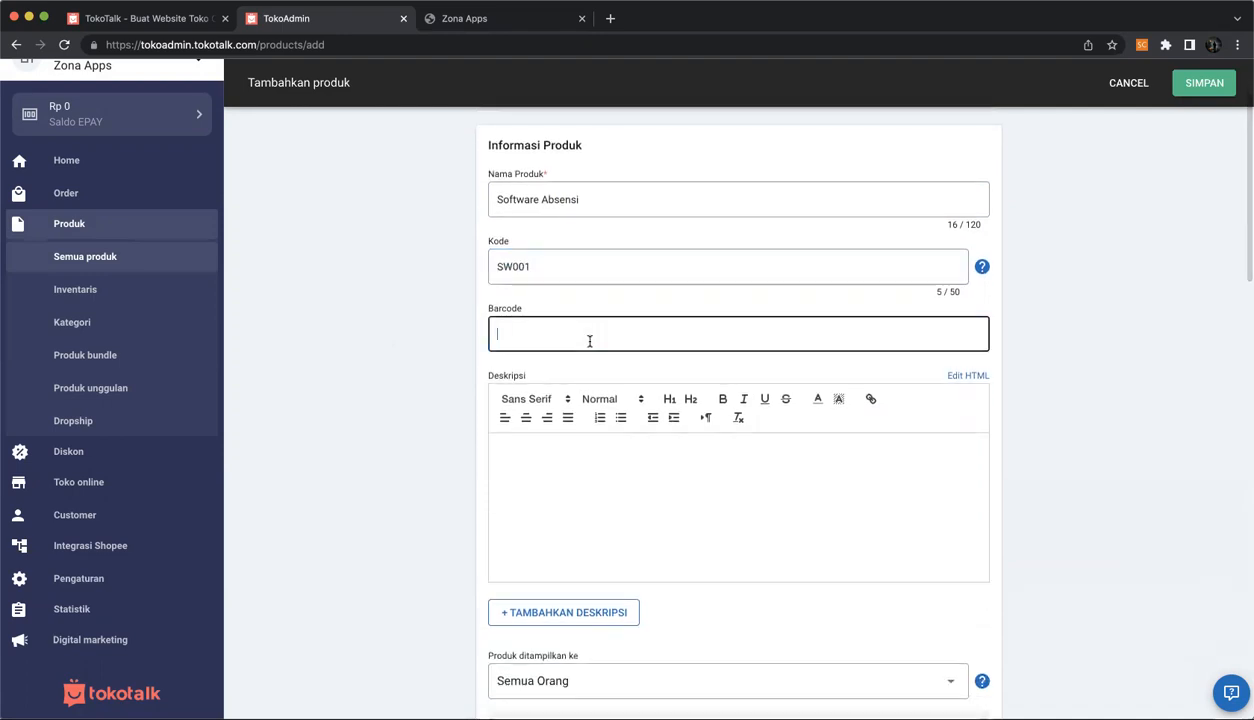
# Step: Enter the description 'Aplikasi ini di gunakan untuk melakukan absensi' and keep visibility on Semua Orang
pyautogui.click(603, 496)
pyautogui.write('Apl')
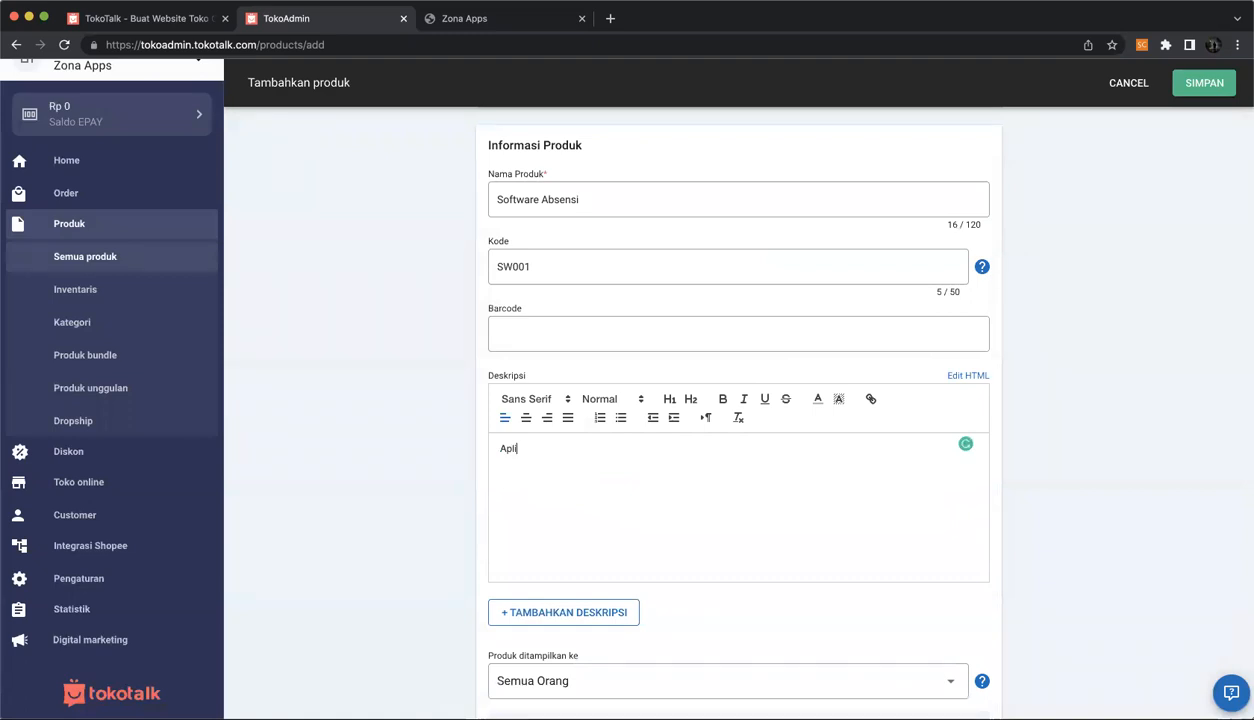
pyautogui.write('ikasi ini di gunakan untuk membuat')
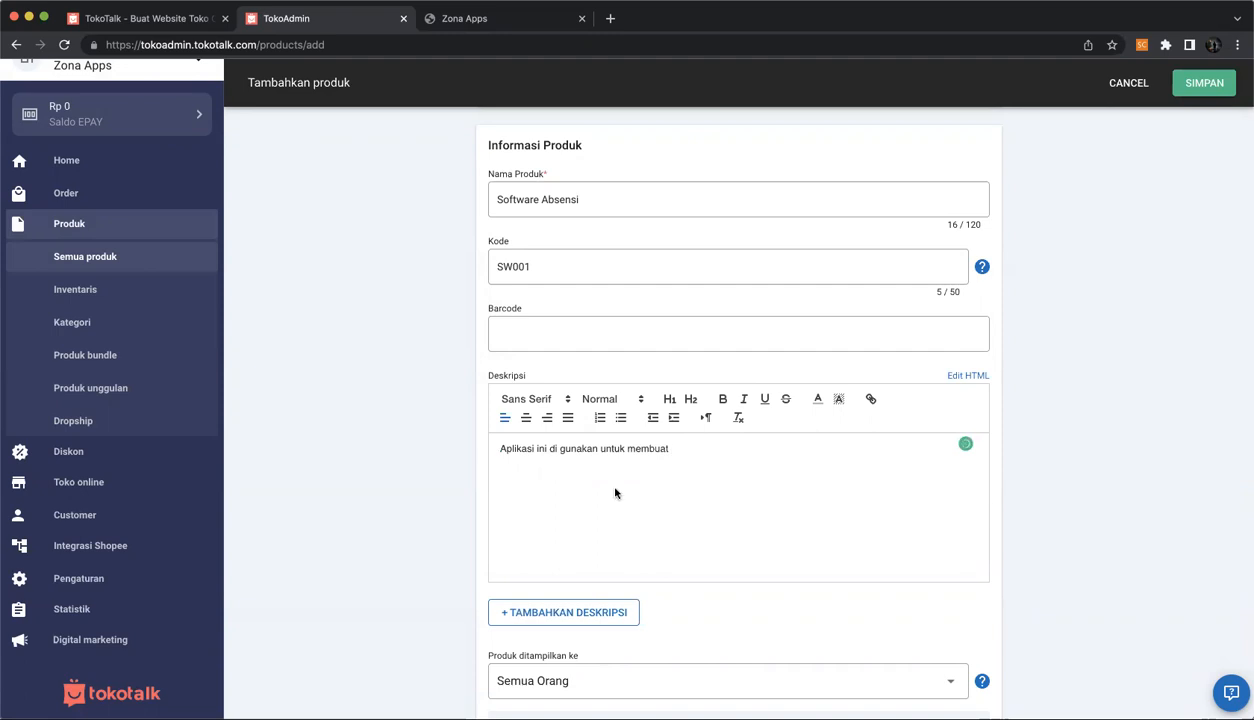
pyautogui.press('BackSpace')
pyautogui.press('BackSpace')
pyautogui.press('BackSpace')
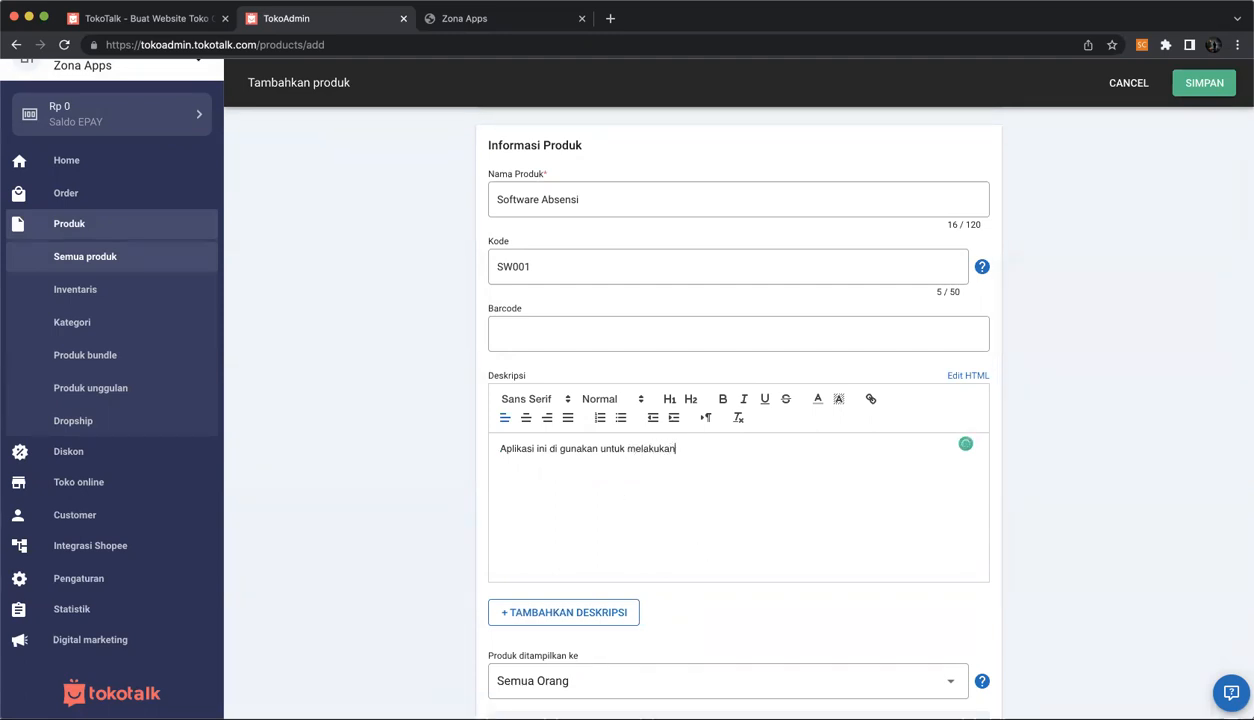
pyautogui.write('ensi')
pyautogui.scroll(-3, 740, 524)
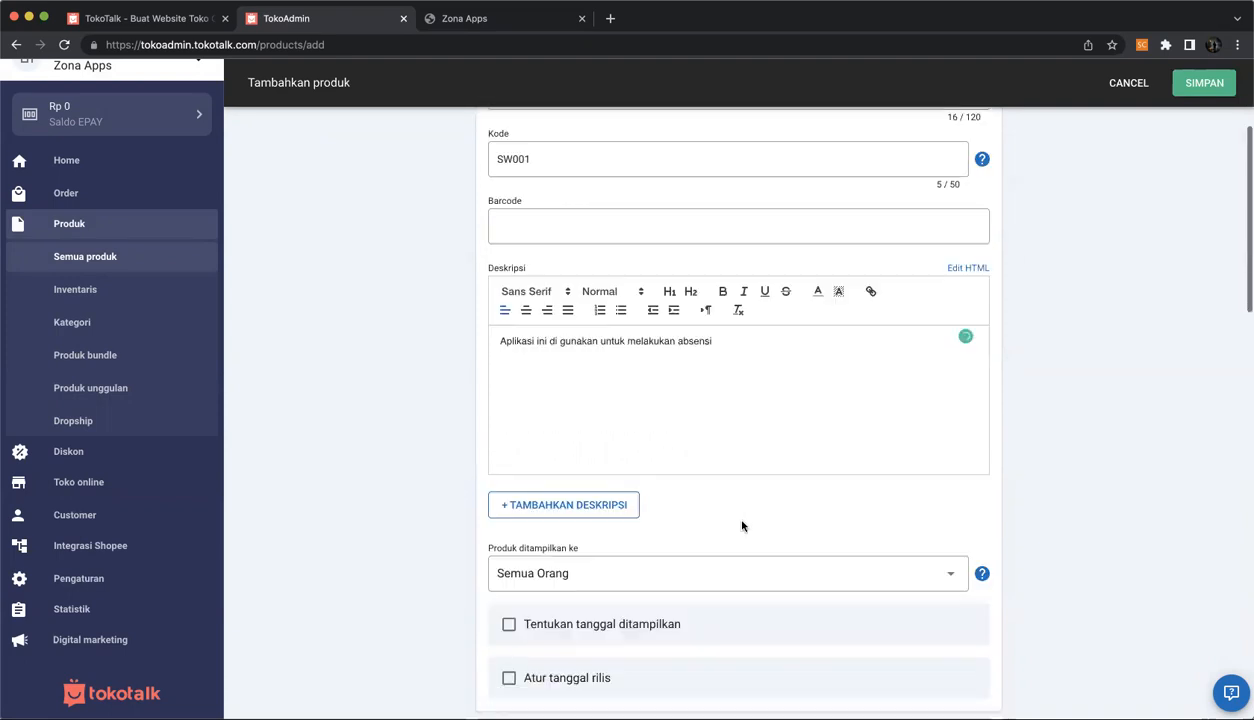
pyautogui.scroll(-2, 588, 375)
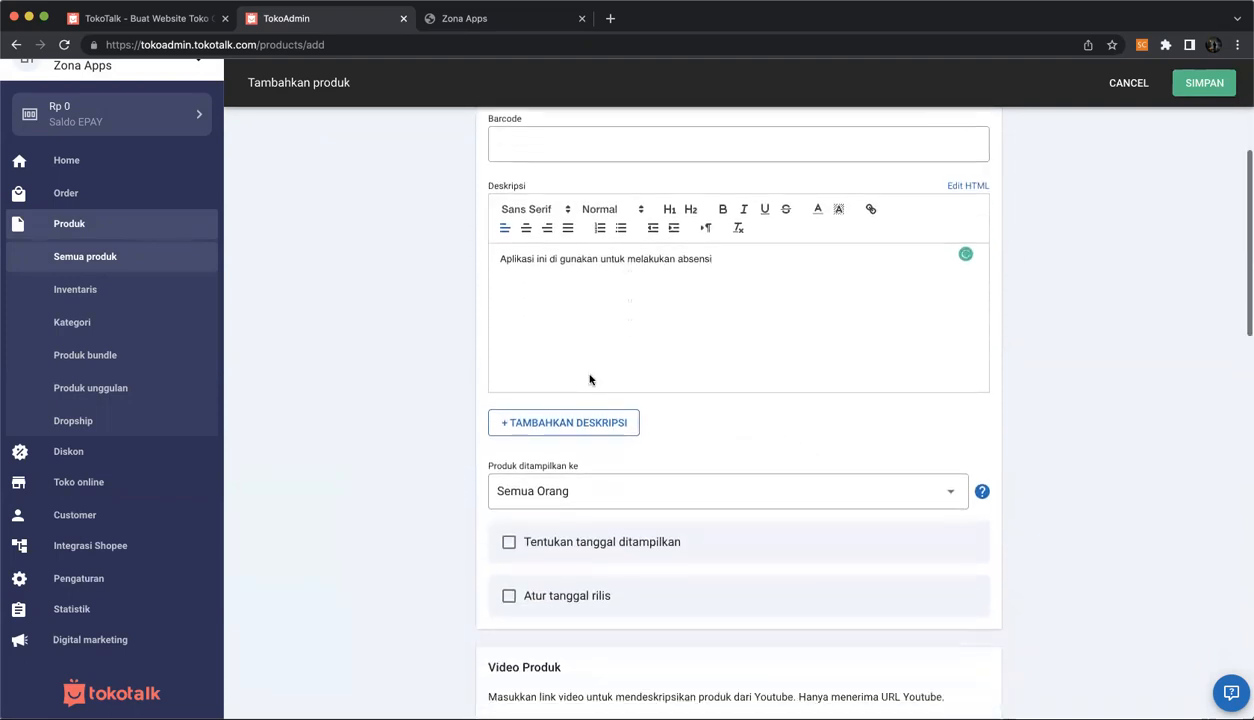
pyautogui.scroll(-4, 711, 395)
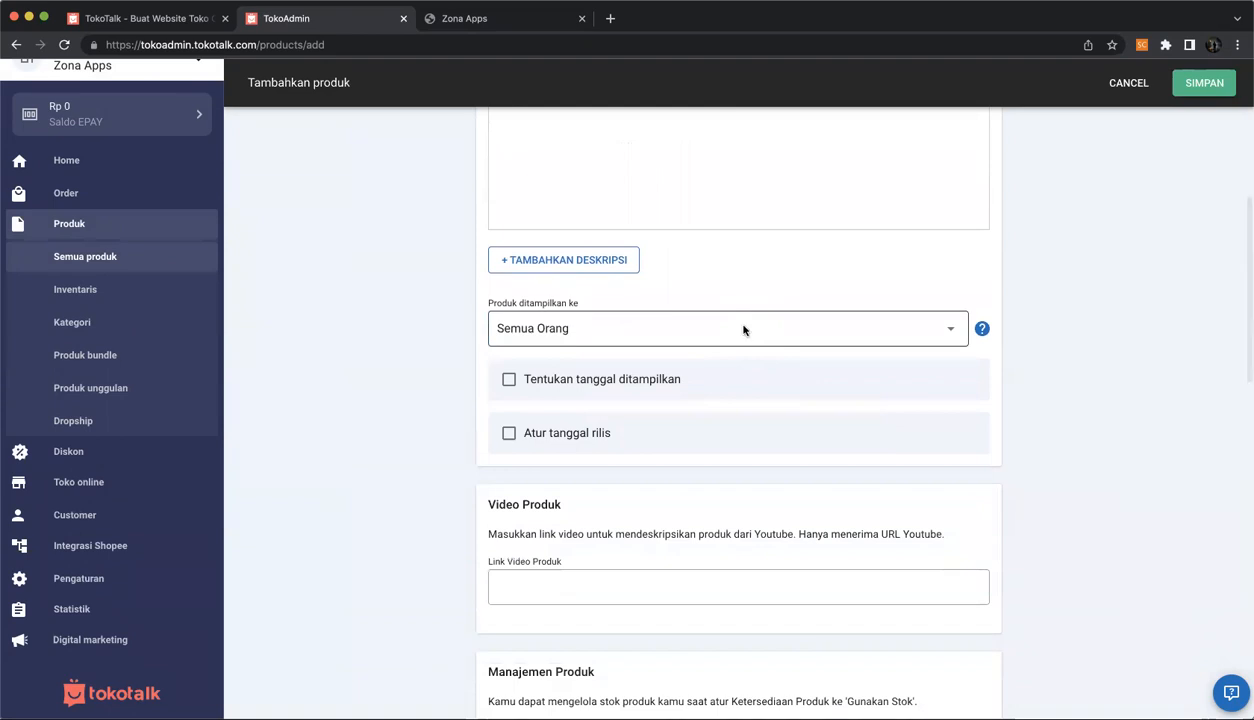
pyautogui.click(742, 330)
pyautogui.click(742, 330)
pyautogui.scroll(-7, 781, 286)
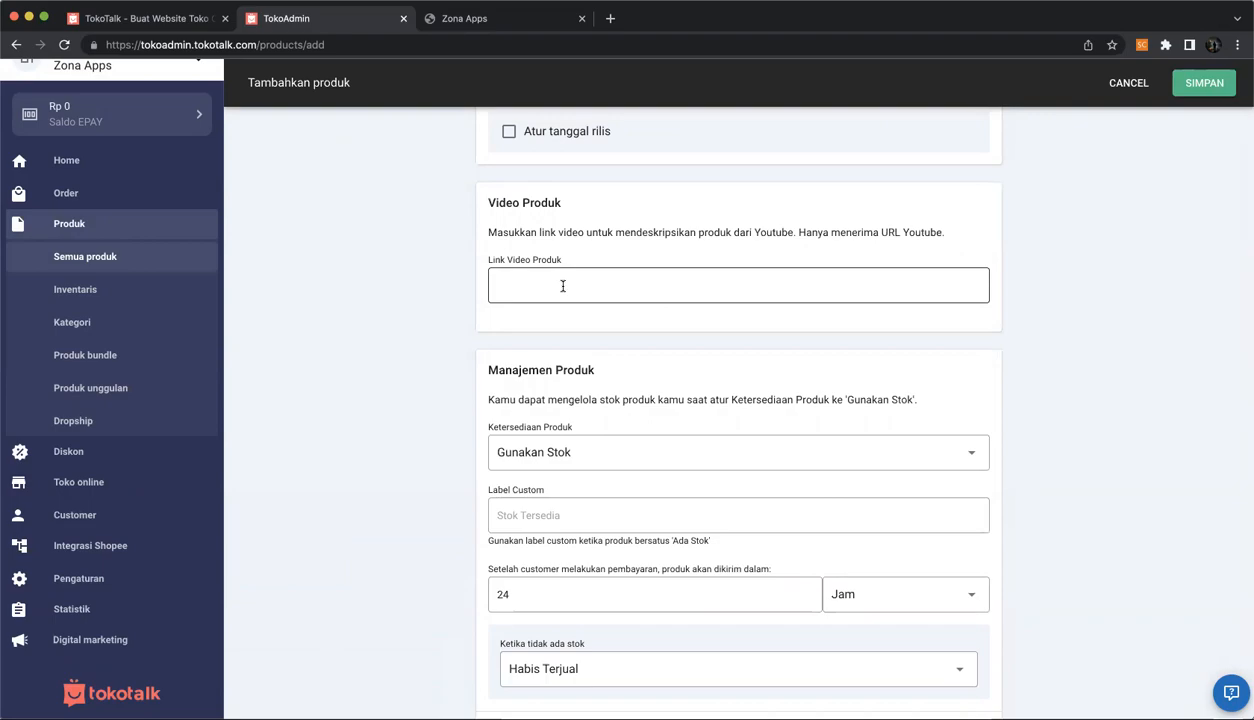
# Step: Search YouTube for 'absensi' and open the Aplikasi Absen Siswa Online Berbasis Web video
pyautogui.click(610, 18)
pyautogui.write('youtube.com')
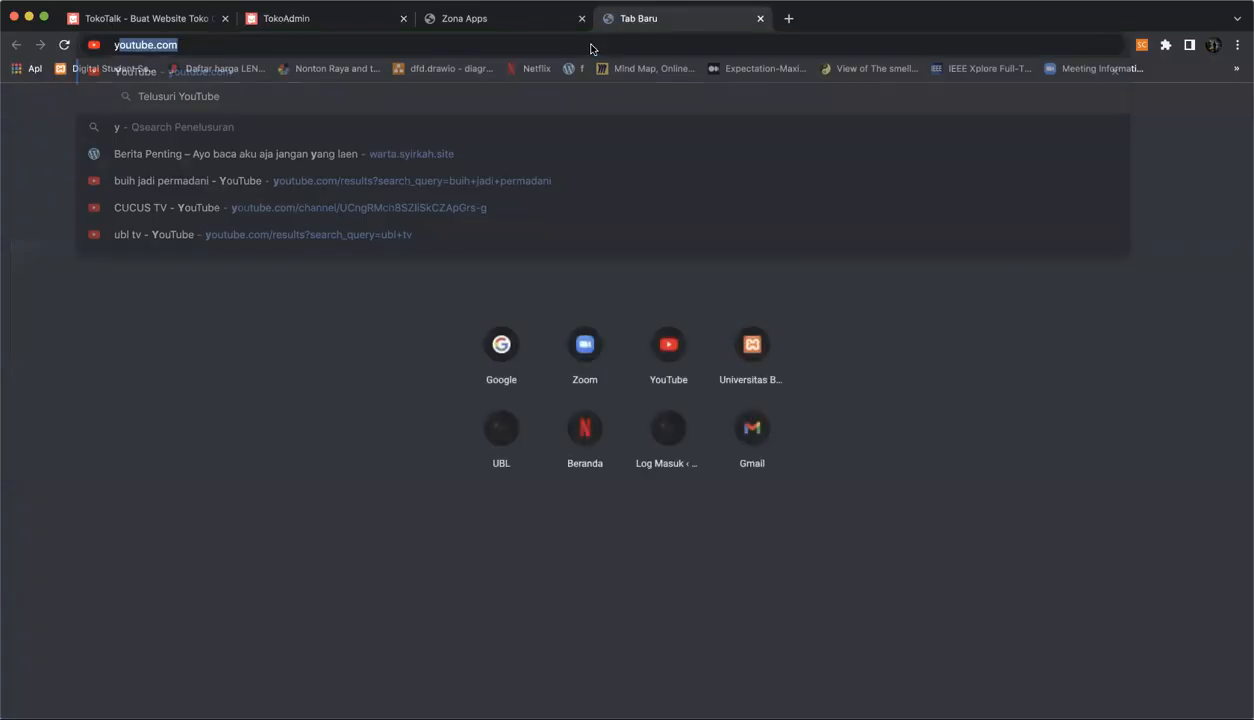
pyautogui.press('Return')
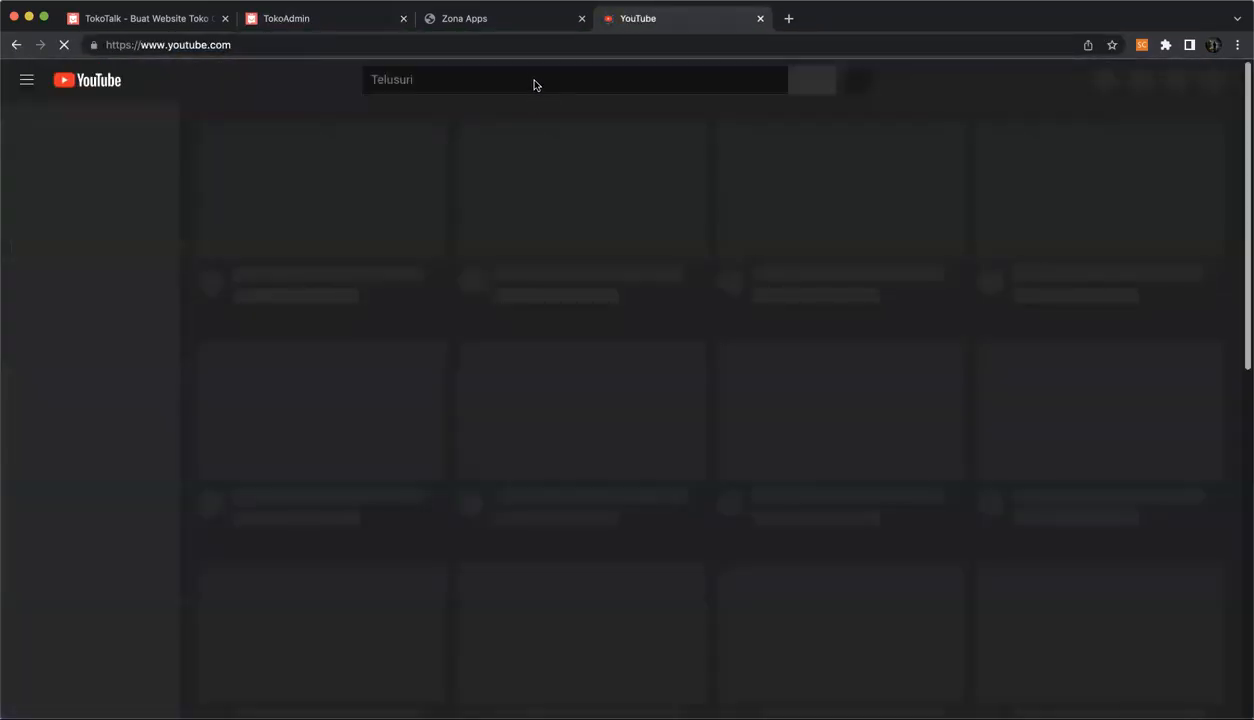
pyautogui.click(532, 81)
pyautogui.write('absensi')
pyautogui.press('Return')
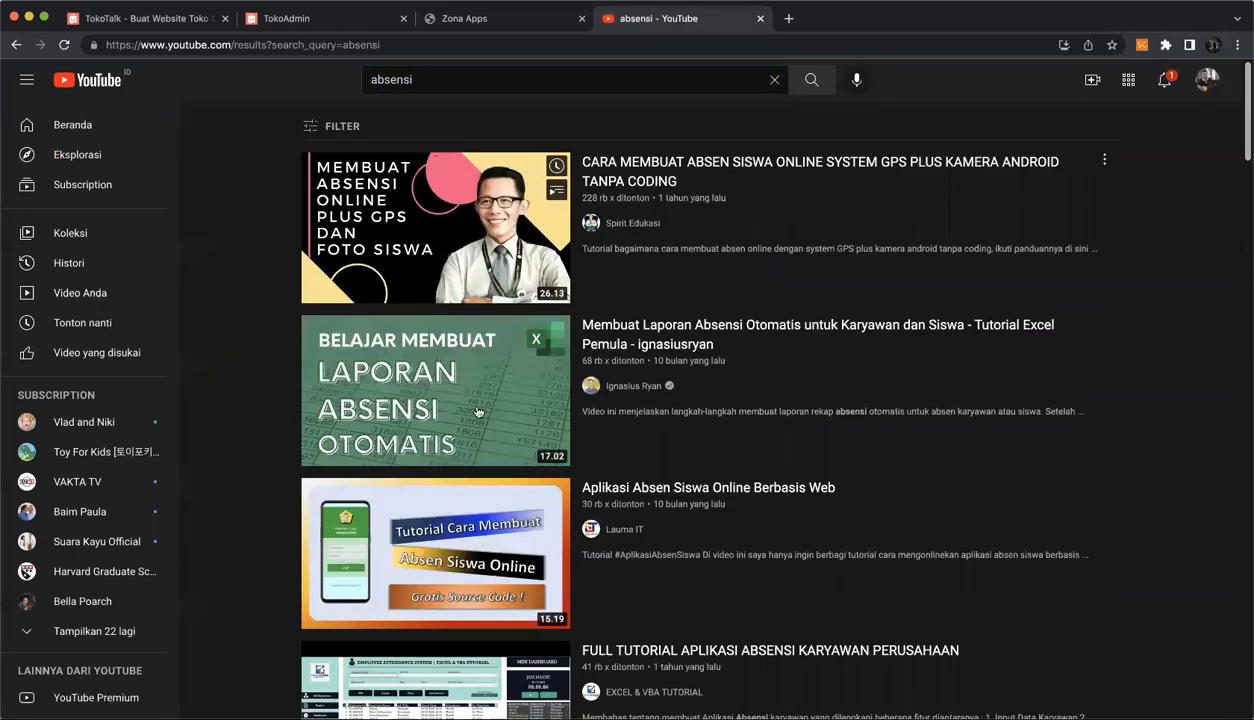
pyautogui.moveTo(440, 527)
pyautogui.scroll(-5, 440, 527)
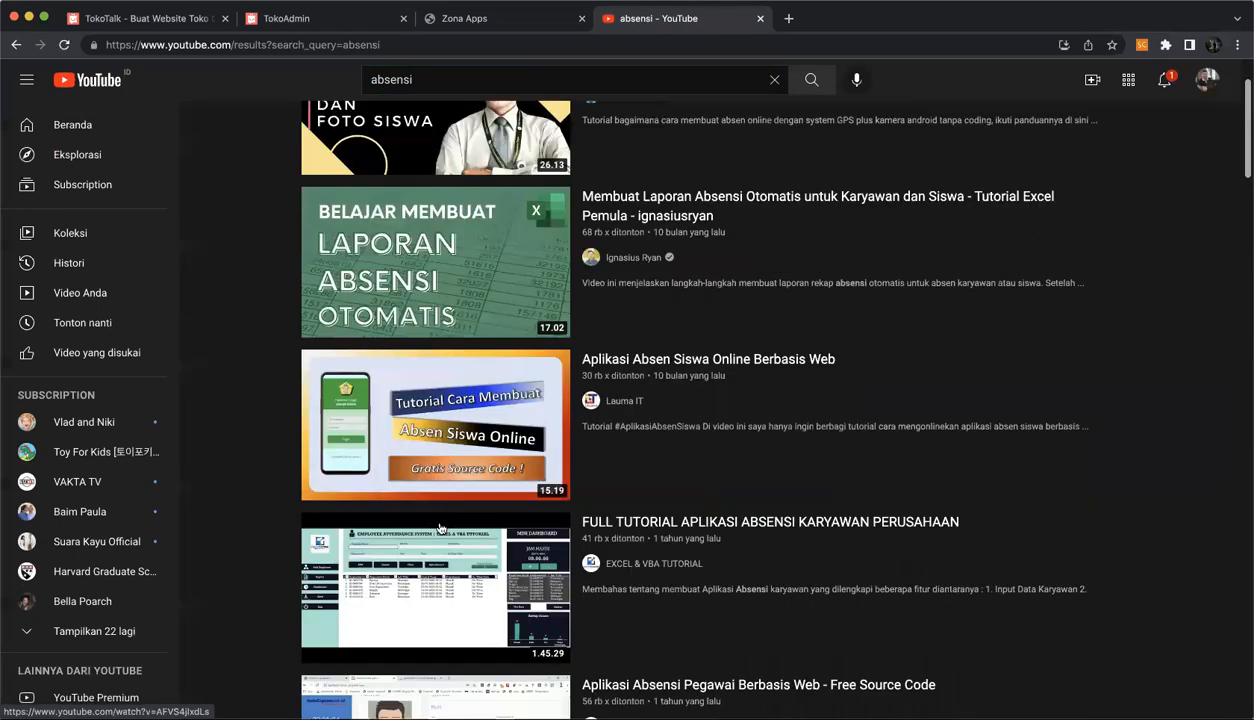
pyautogui.click(647, 240)
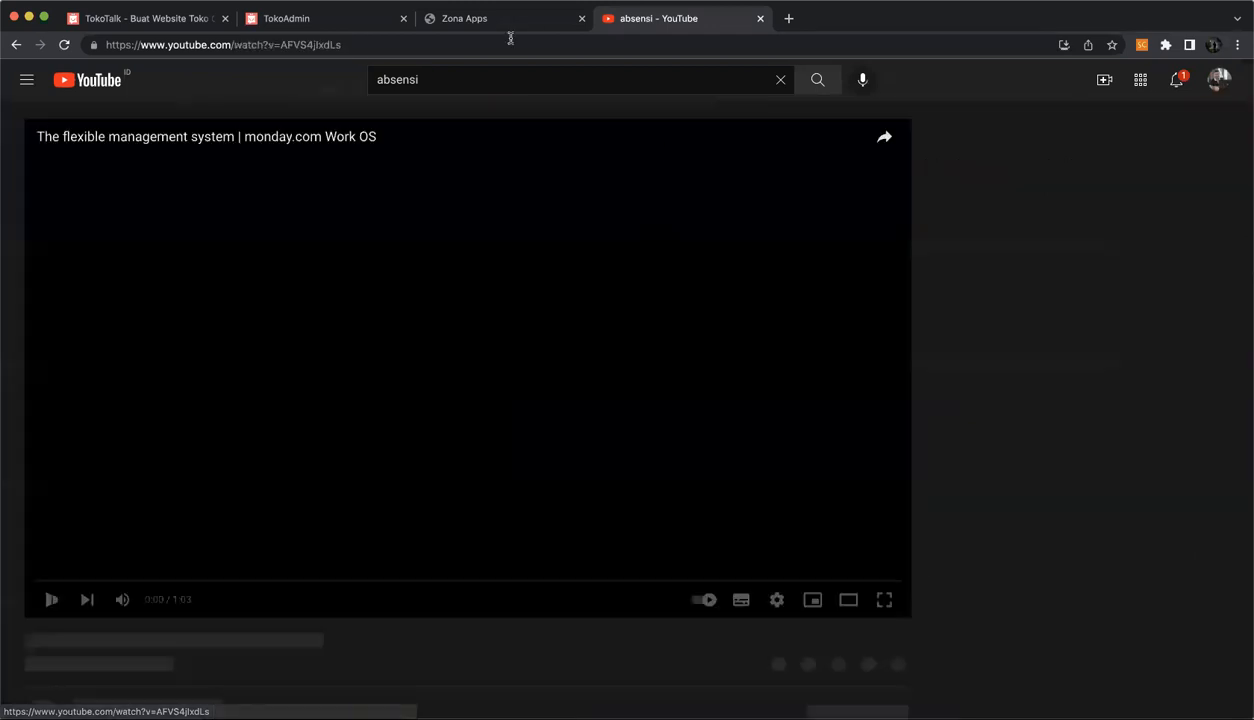
# Step: Copy the video's URL and paste it into the Link Video Produk field
pyautogui.click(510, 40)
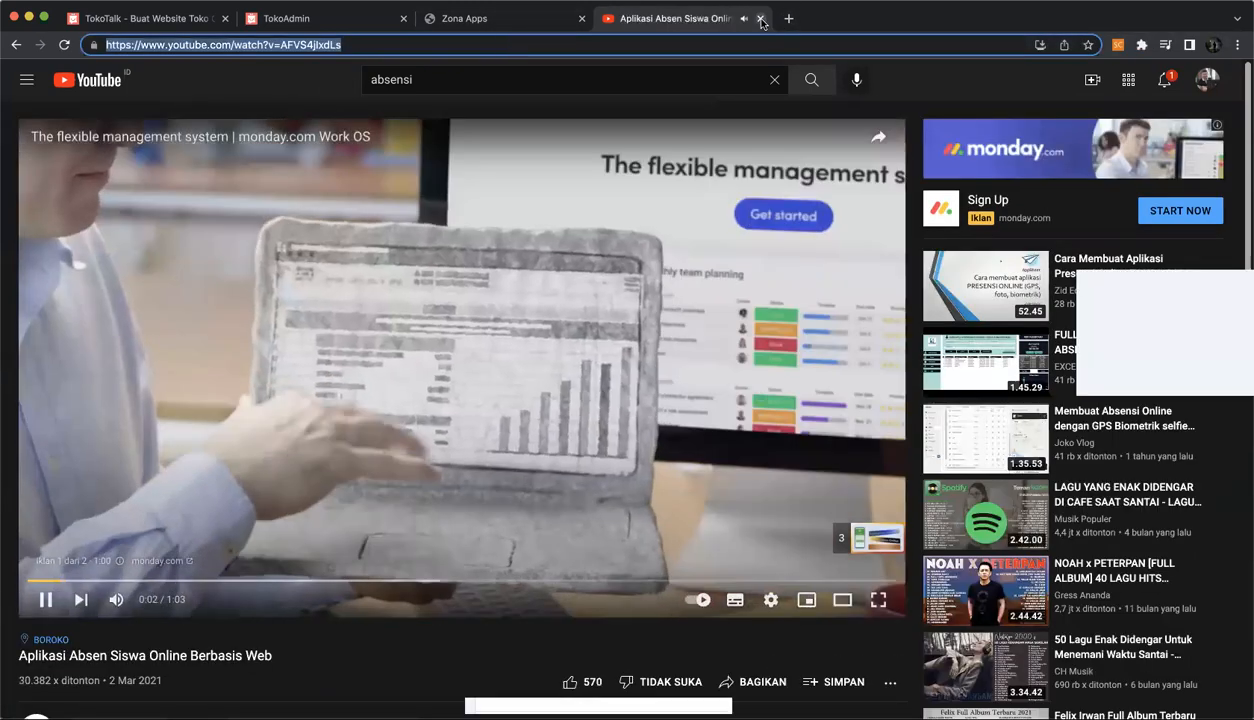
pyautogui.click(760, 18)
pyautogui.click(624, 292)
pyautogui.write('https://www.youtube.com/embed/AFVS4jlxdLs')
pyautogui.scroll(-1, 794, 351)
pyautogui.scroll(-5, 794, 351)
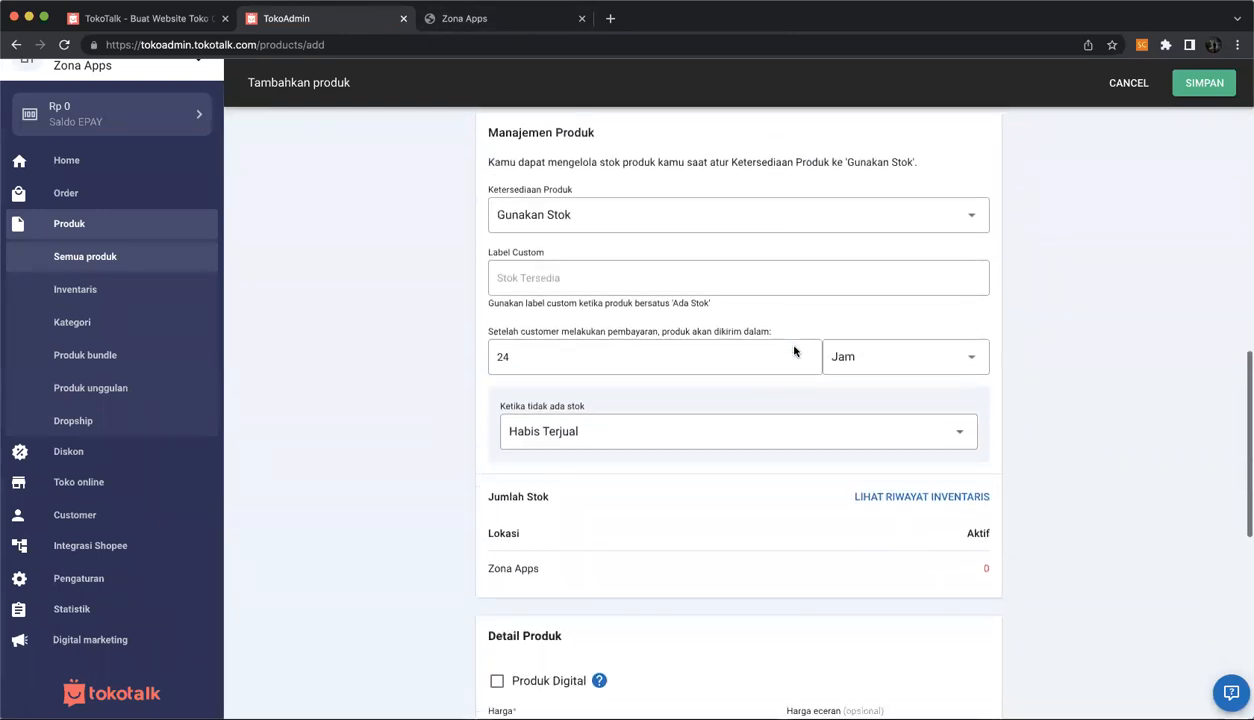
# Step: Set the product availability to Selalu Ada Stok
pyautogui.click(678, 197)
pyautogui.click(678, 197)
pyautogui.click(672, 196)
pyautogui.click(635, 230)
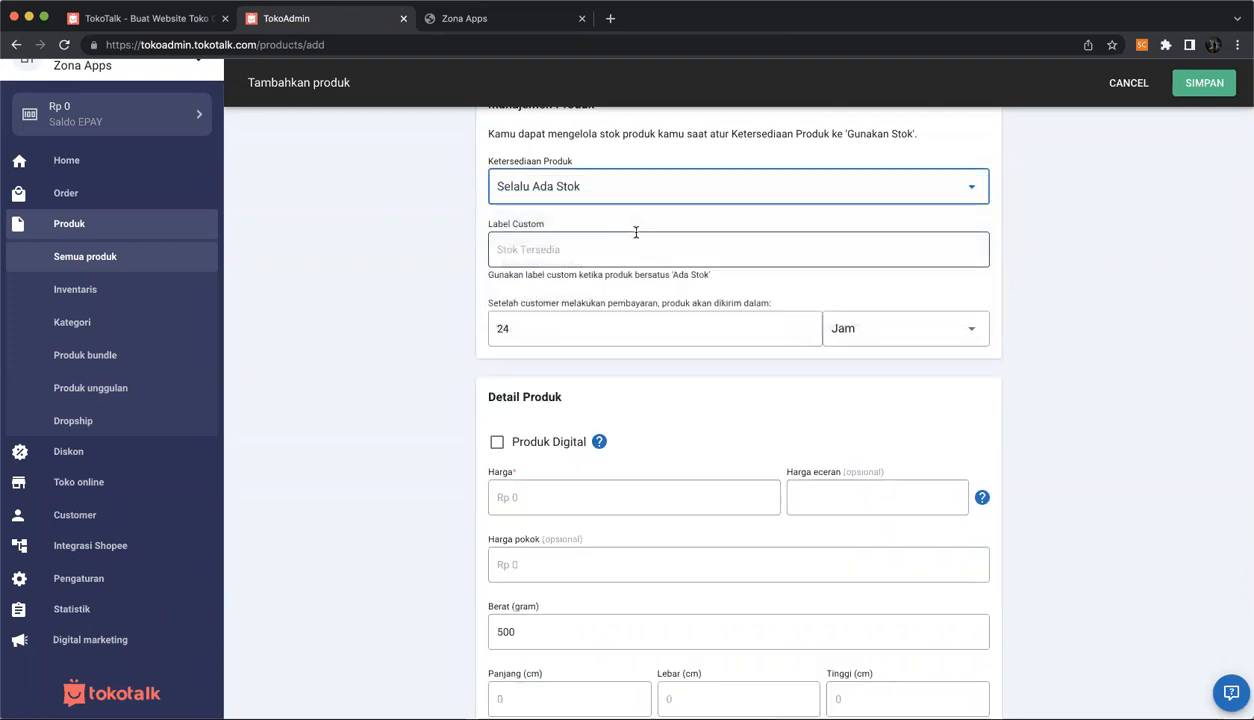
pyautogui.click(638, 201)
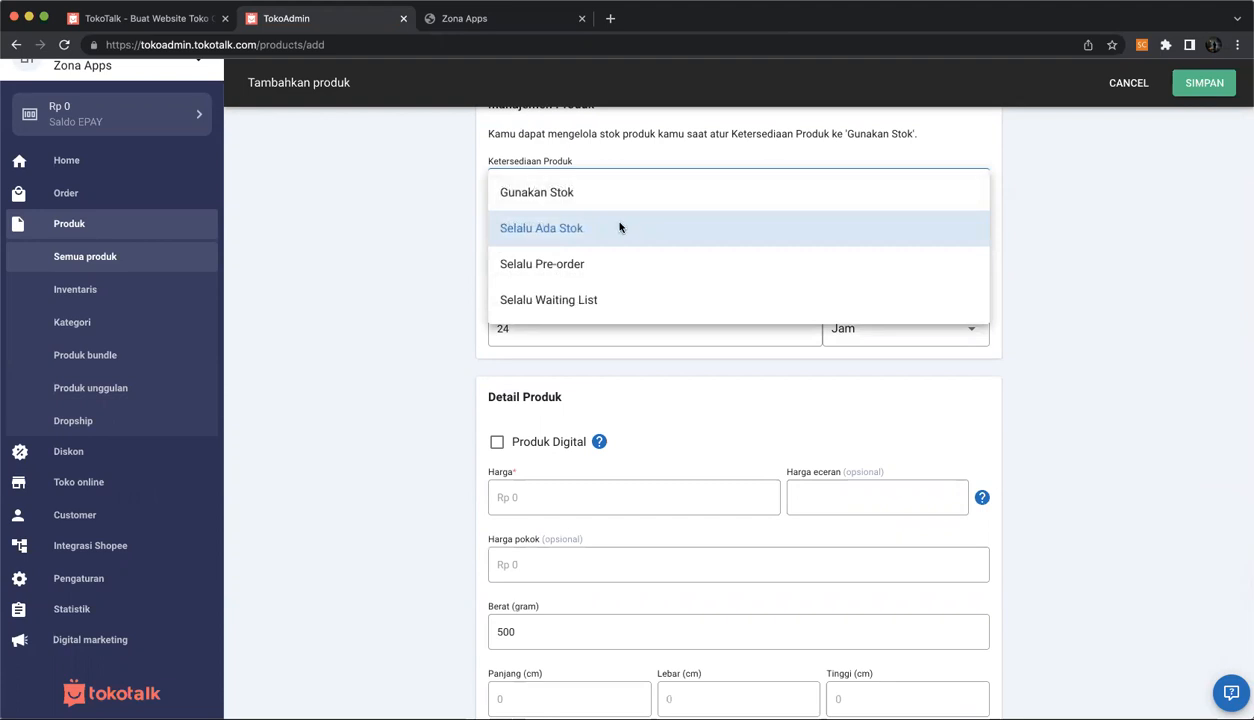
pyautogui.click(619, 228)
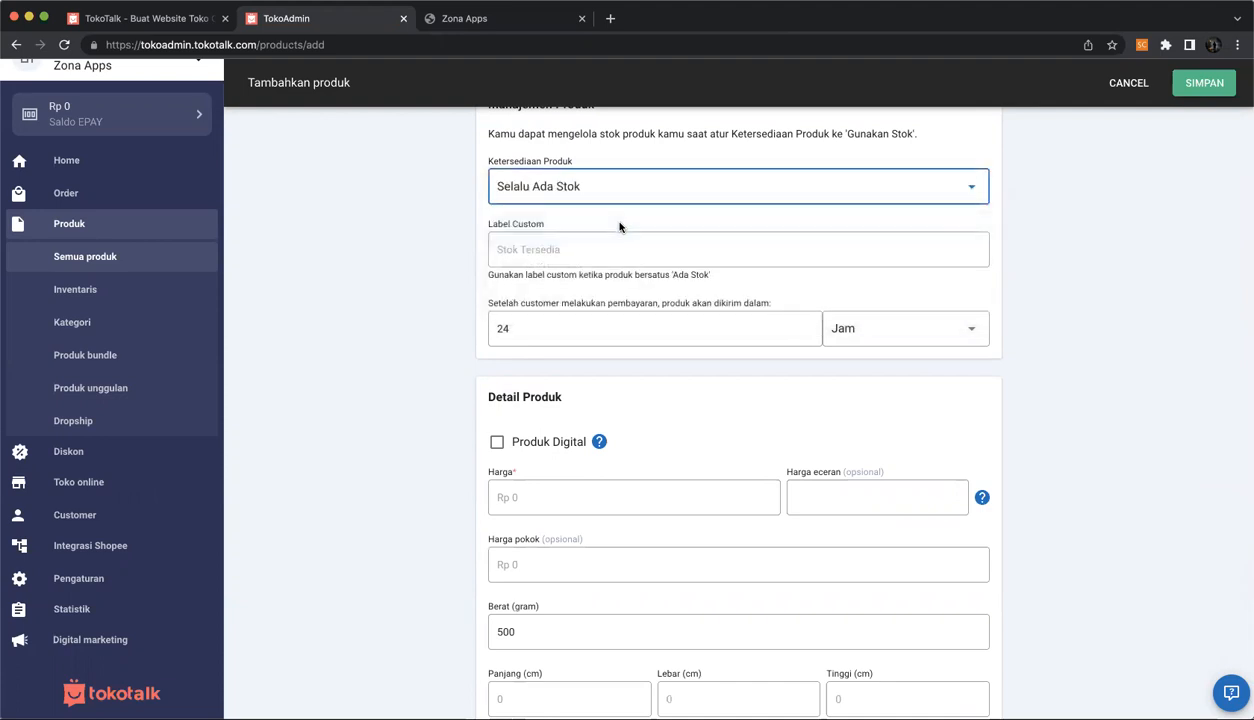
pyautogui.scroll(-5, 619, 228)
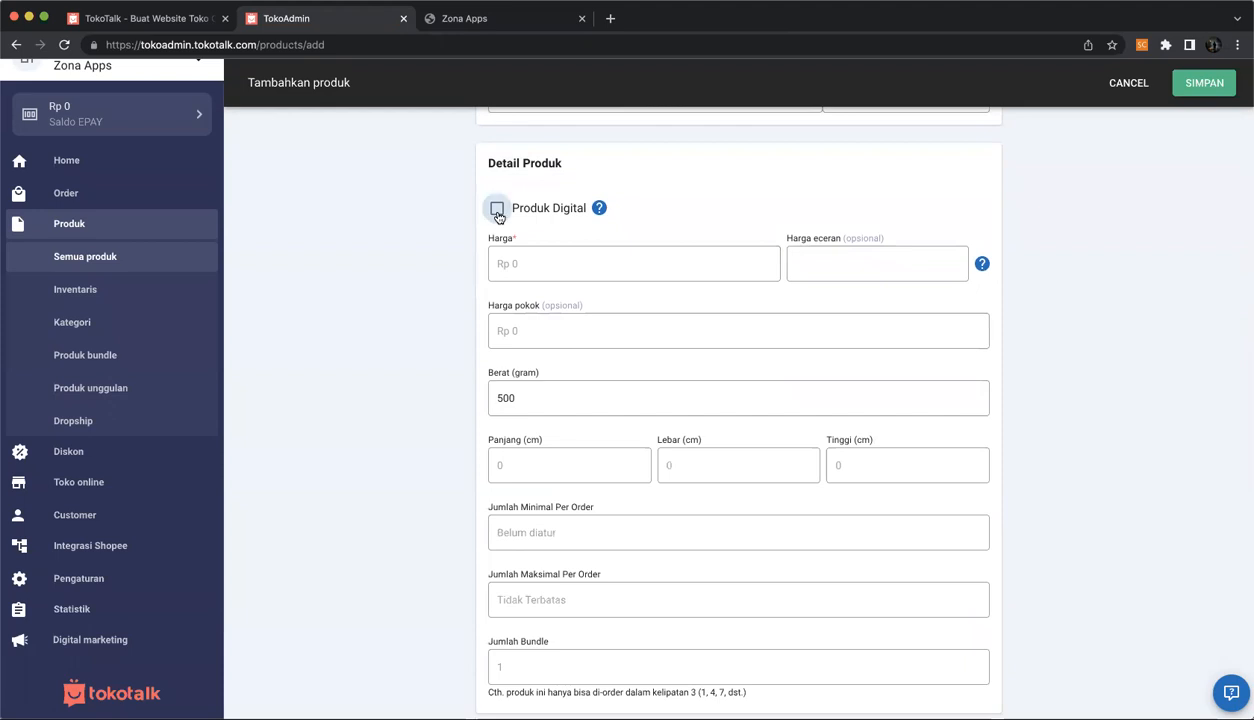
# Step: Mark it Produk Digital with price 3,000,000, retail 3,500,000 and cost price 2,800,000
pyautogui.click(497, 209)
pyautogui.click(540, 268)
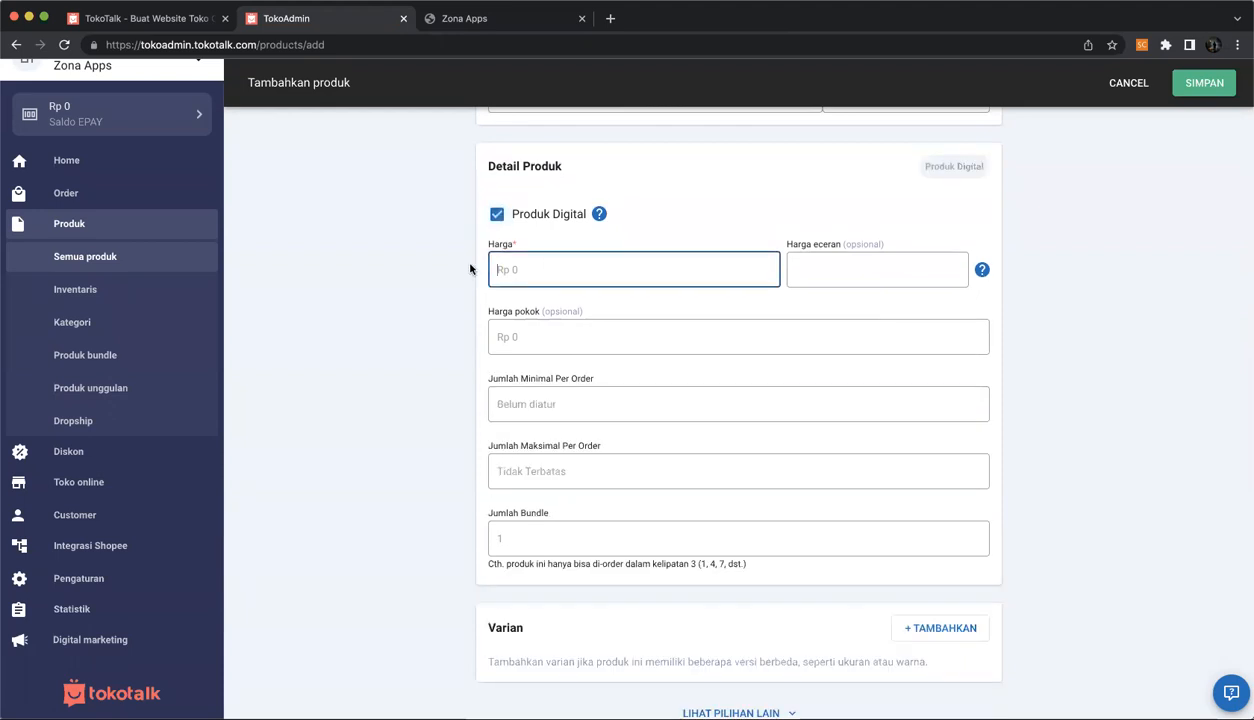
pyautogui.write('3,000,')
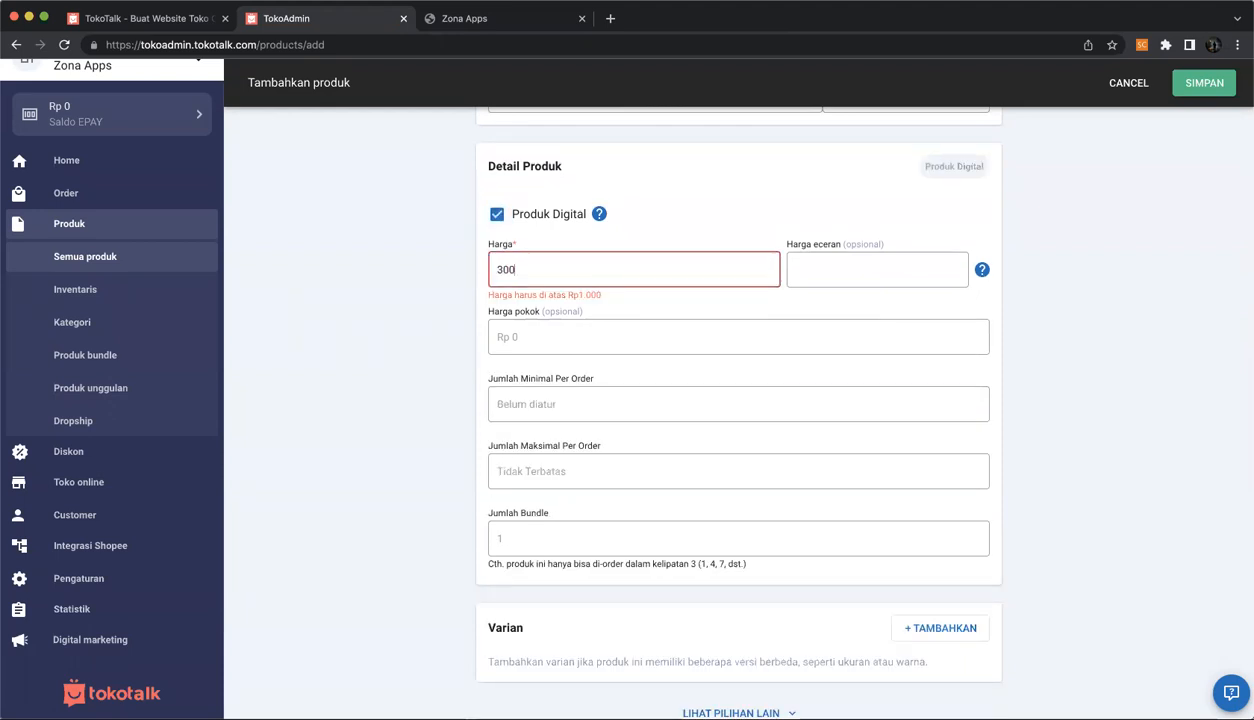
pyautogui.write('000')
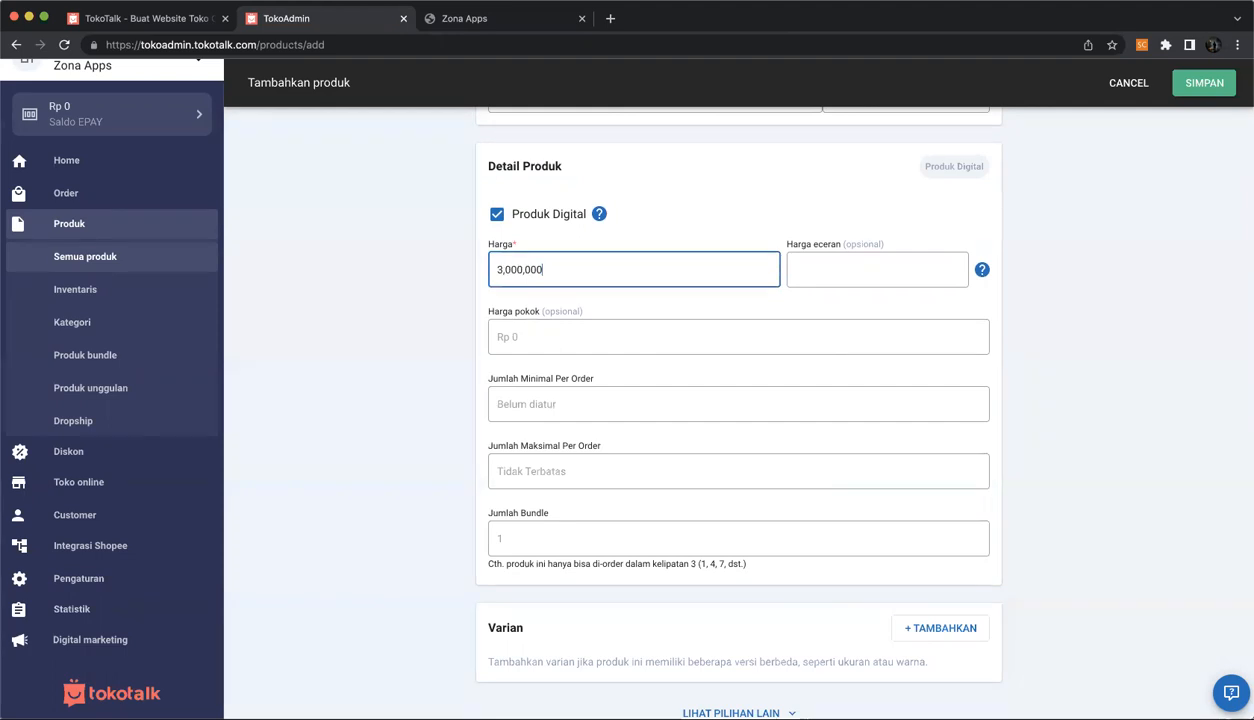
pyautogui.click(816, 279)
pyautogui.write('3')
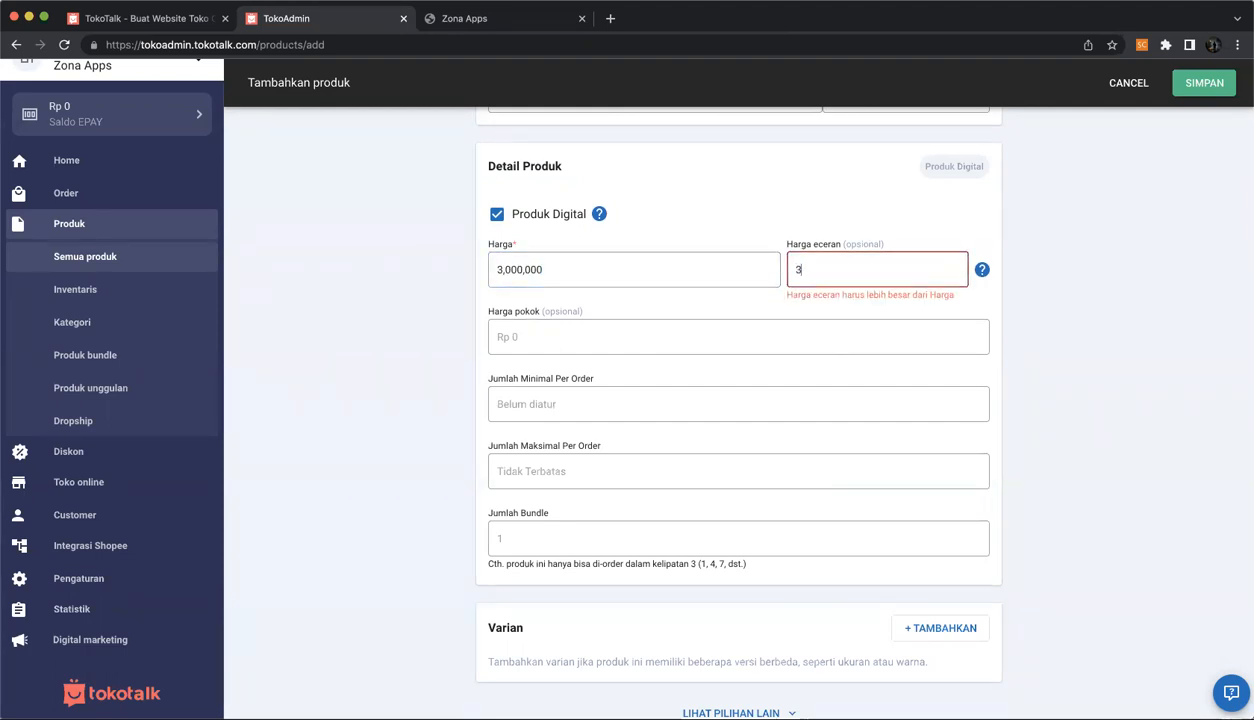
pyautogui.write(',500,000')
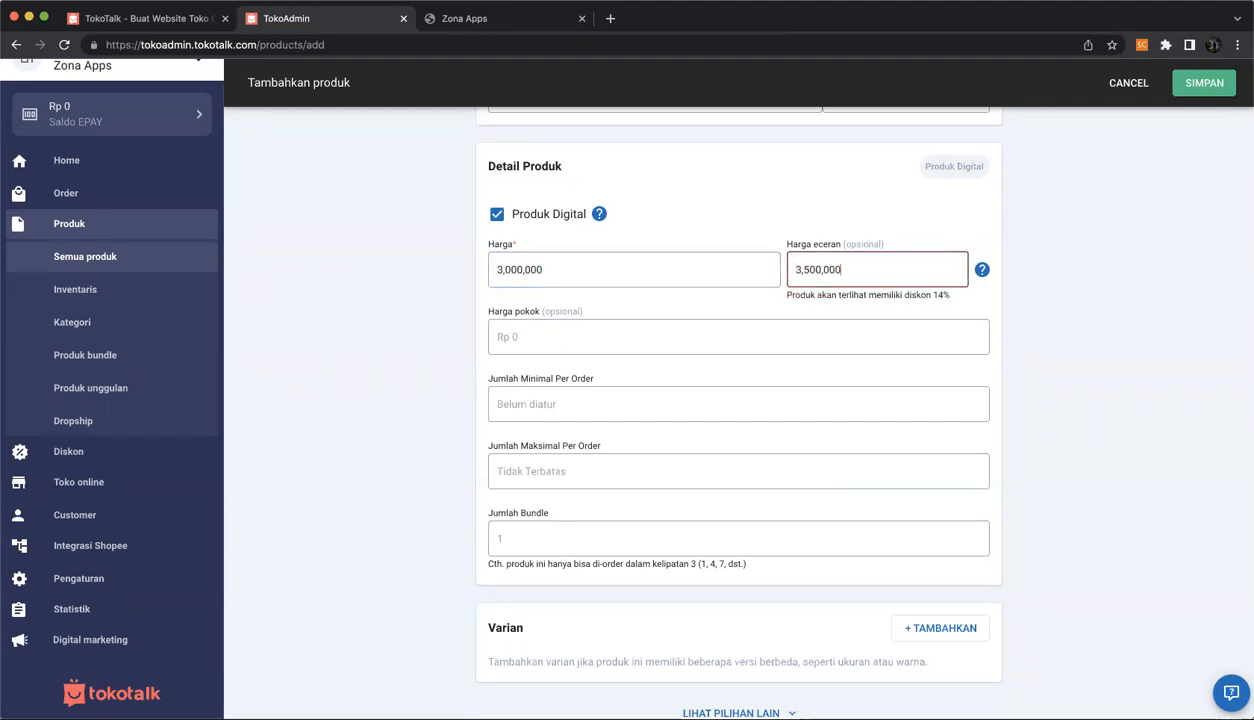
pyautogui.click(655, 330)
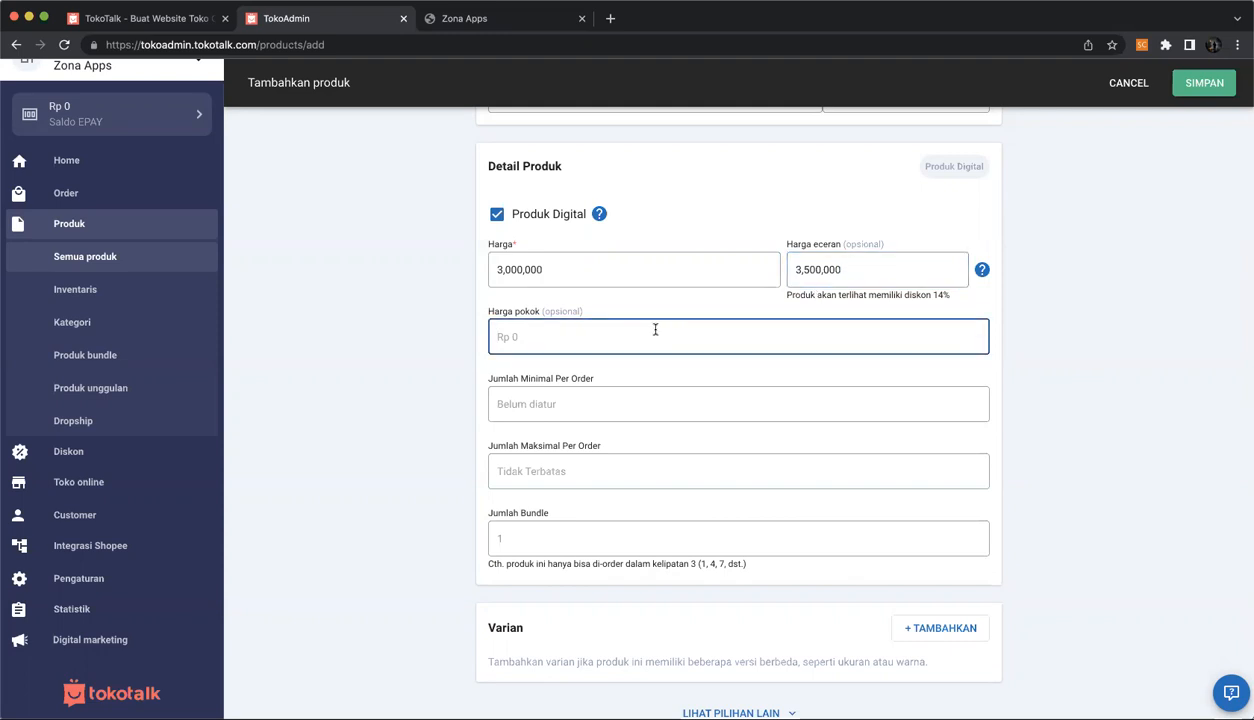
pyautogui.write('3')
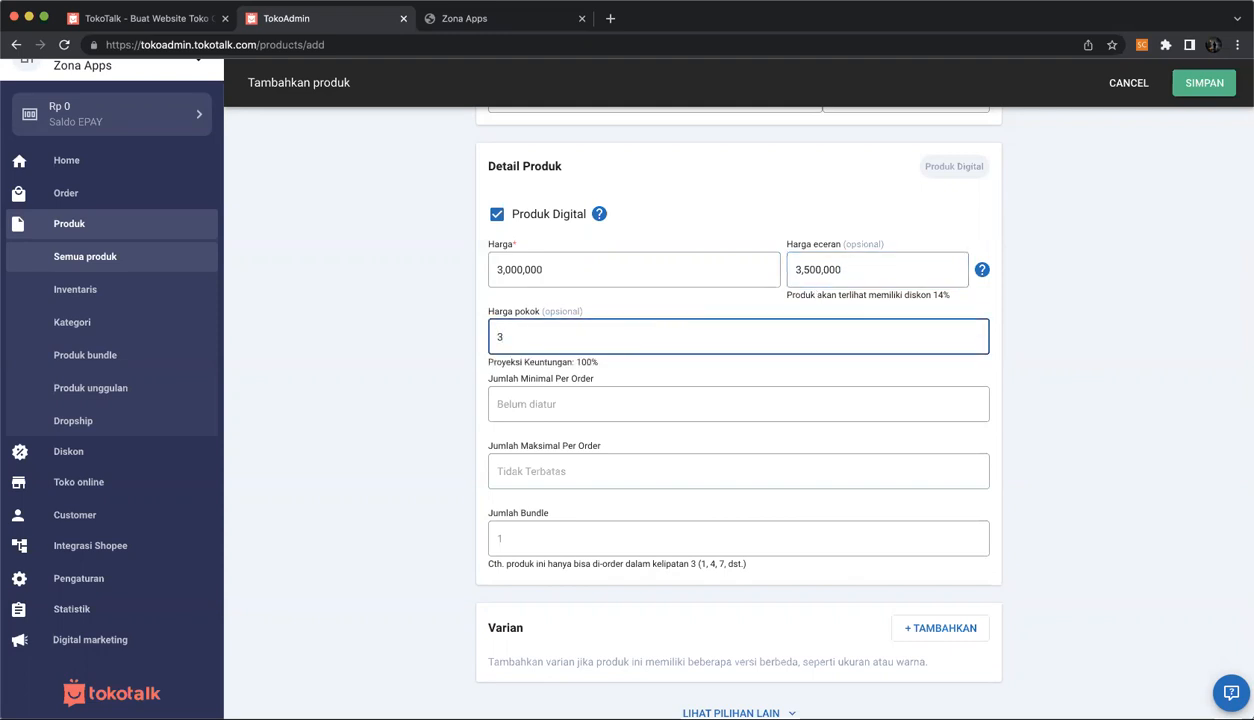
pyautogui.press('BackSpace')
pyautogui.write('2,800,000')
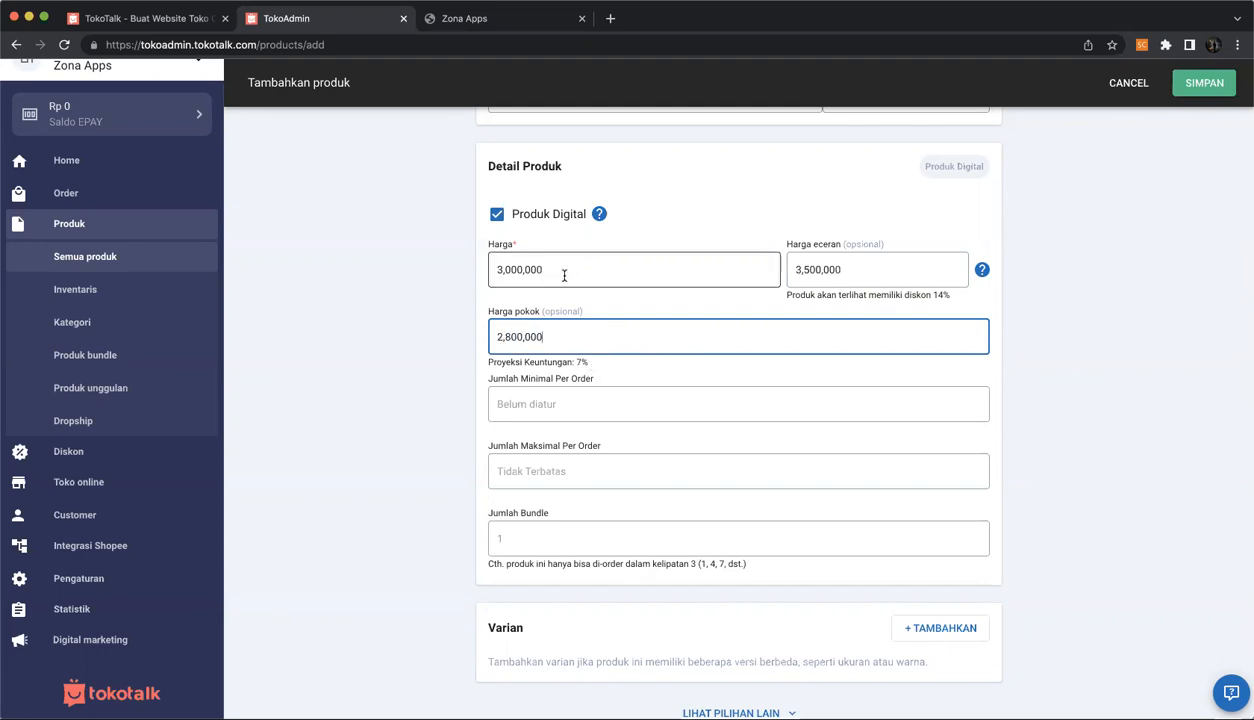
pyautogui.scroll(-1, 624, 325)
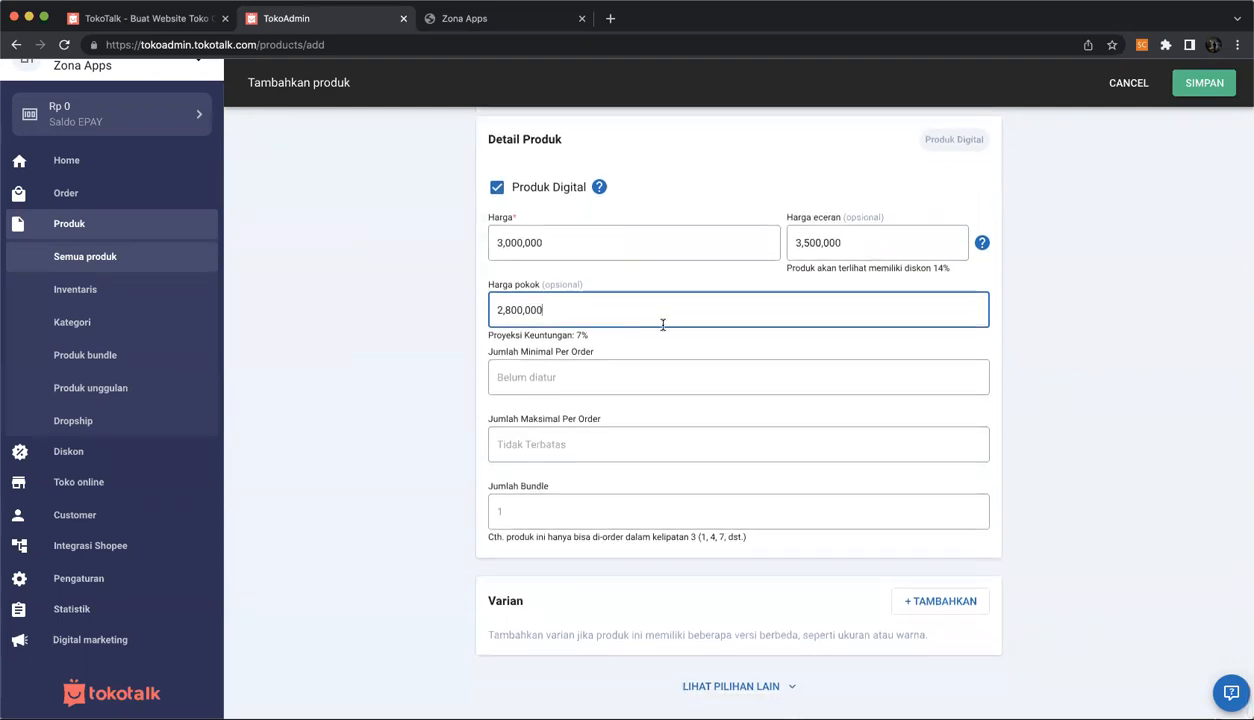
# Step: Set the minimum order quantity to 1 and enter -8 as the maximum
pyautogui.click(565, 372)
pyautogui.write('1')
pyautogui.click(567, 443)
pyautogui.write('-8')
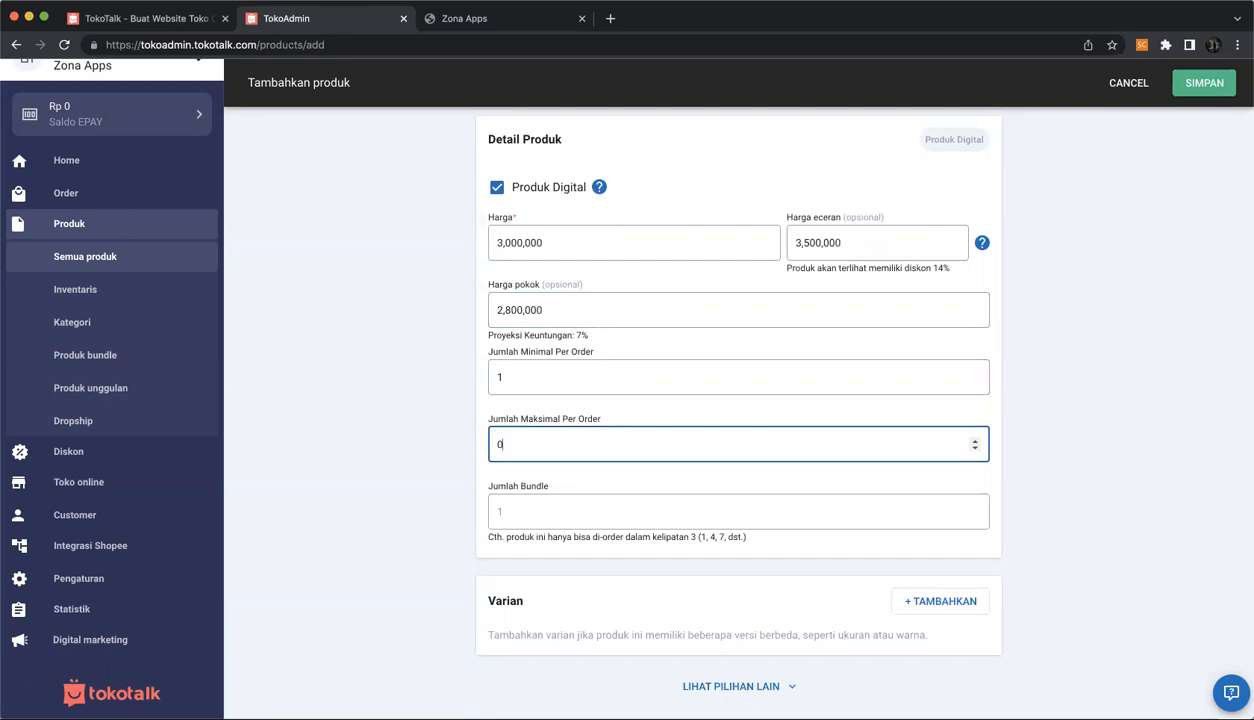
pyautogui.scroll(15, 769, 575)
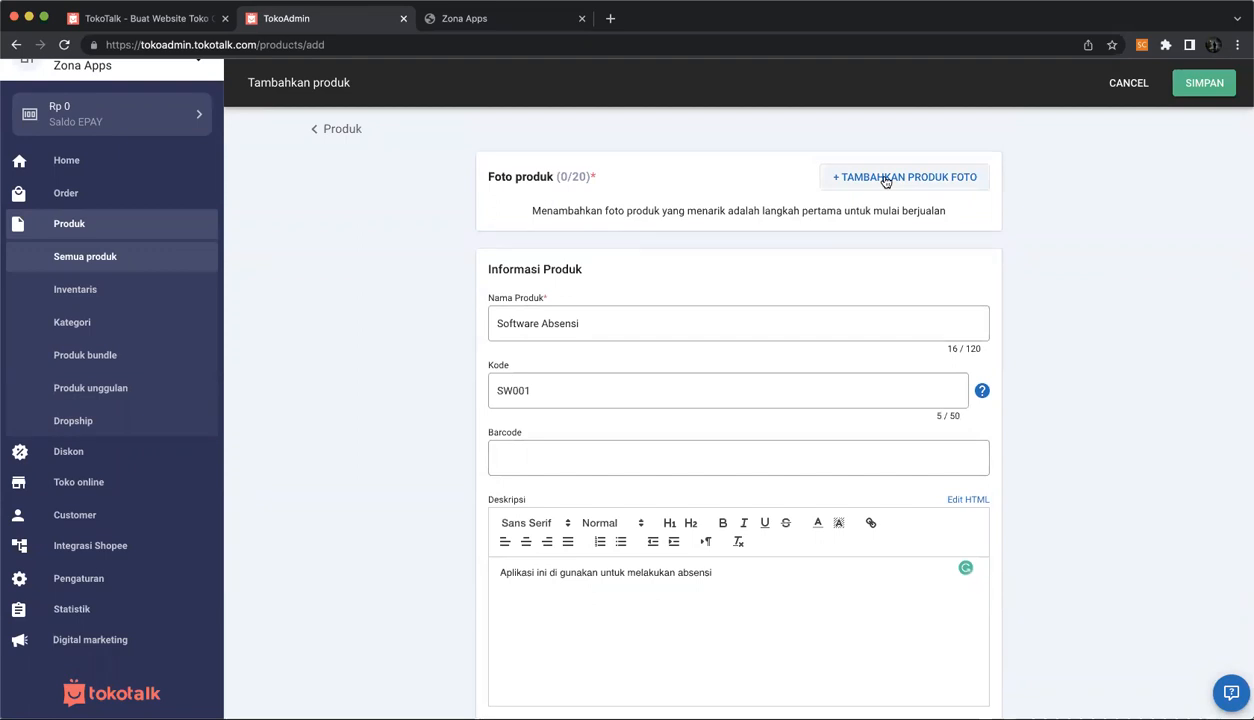
# Step: Load the localhost:8000 SPMI UBL login page in a new tab, then return to Zona Apps
pyautogui.click(610, 18)
pyautogui.write('go')
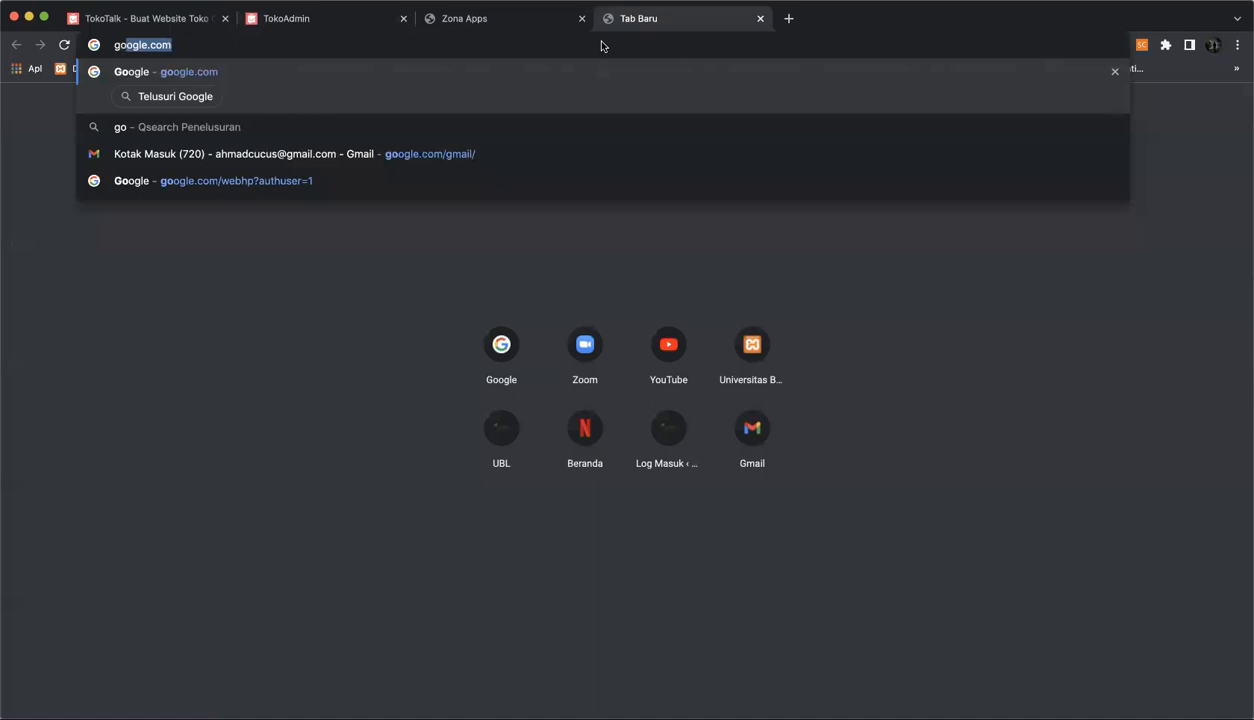
pyautogui.press('BackSpace')
pyautogui.press('BackSpace')
pyautogui.press('BackSpace')
pyautogui.press('Escape')
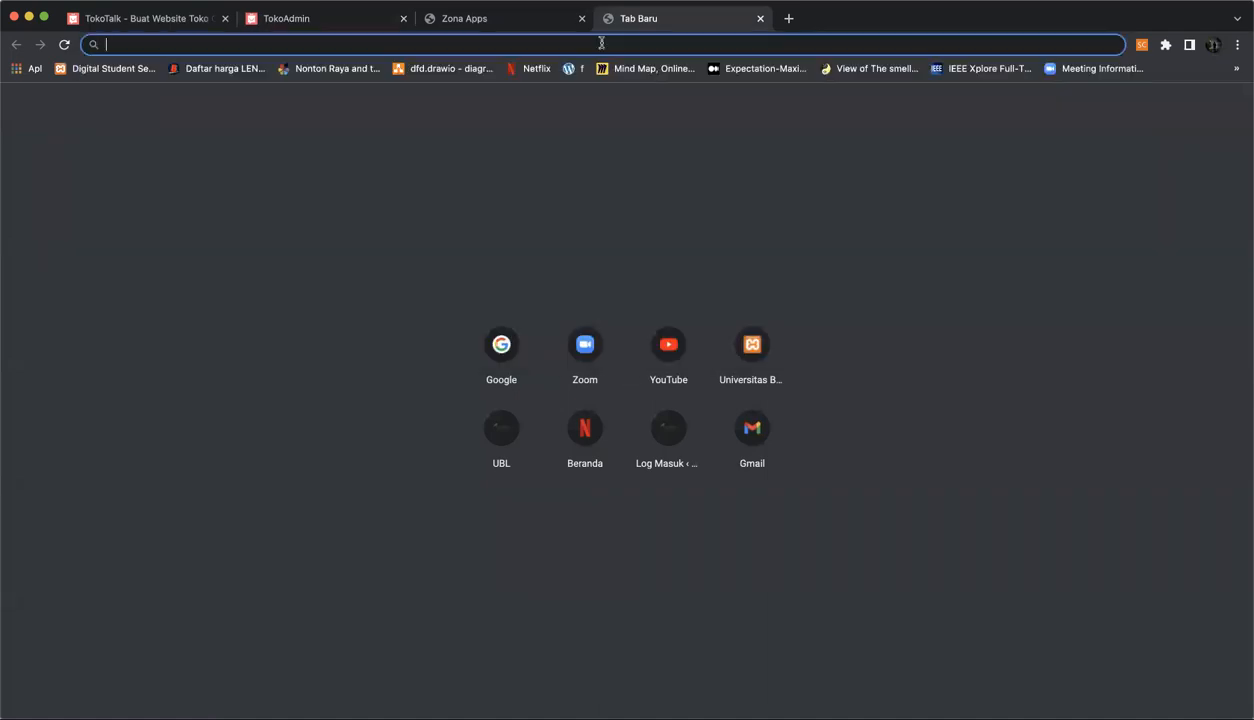
pyautogui.write('lo')
pyautogui.press('BackSpace')
pyautogui.press('Down')
pyautogui.press('Down')
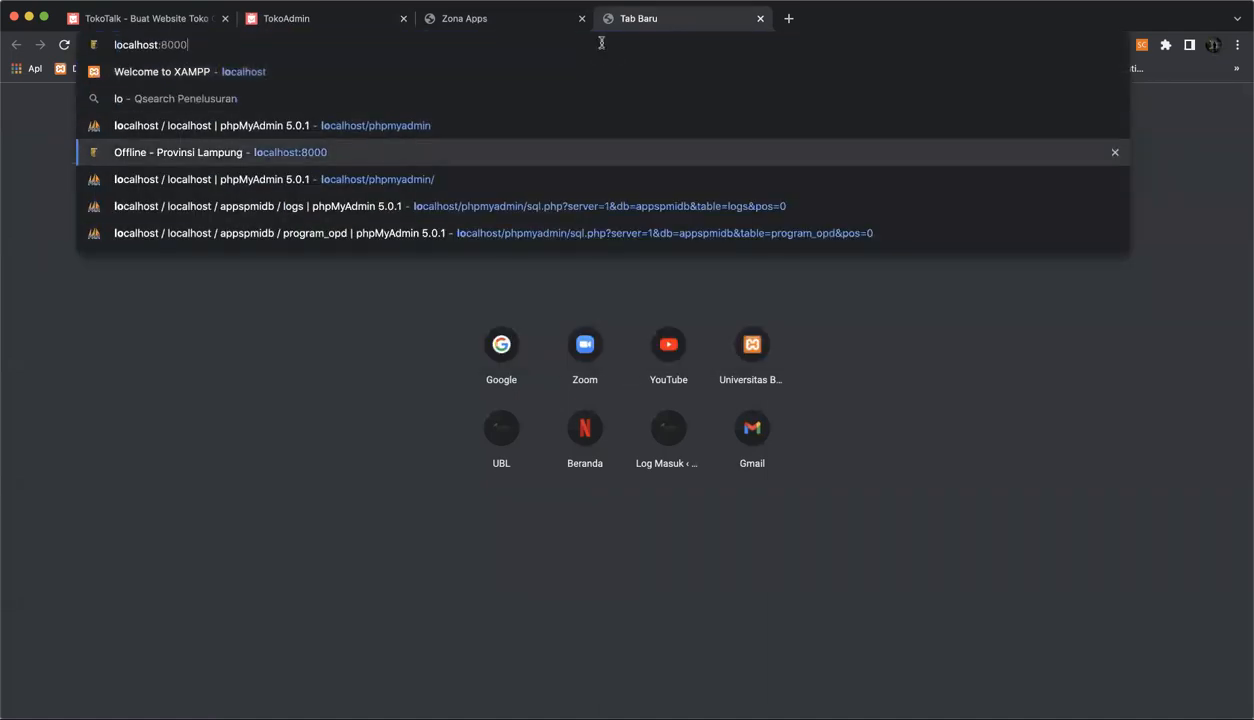
pyautogui.press('Return')
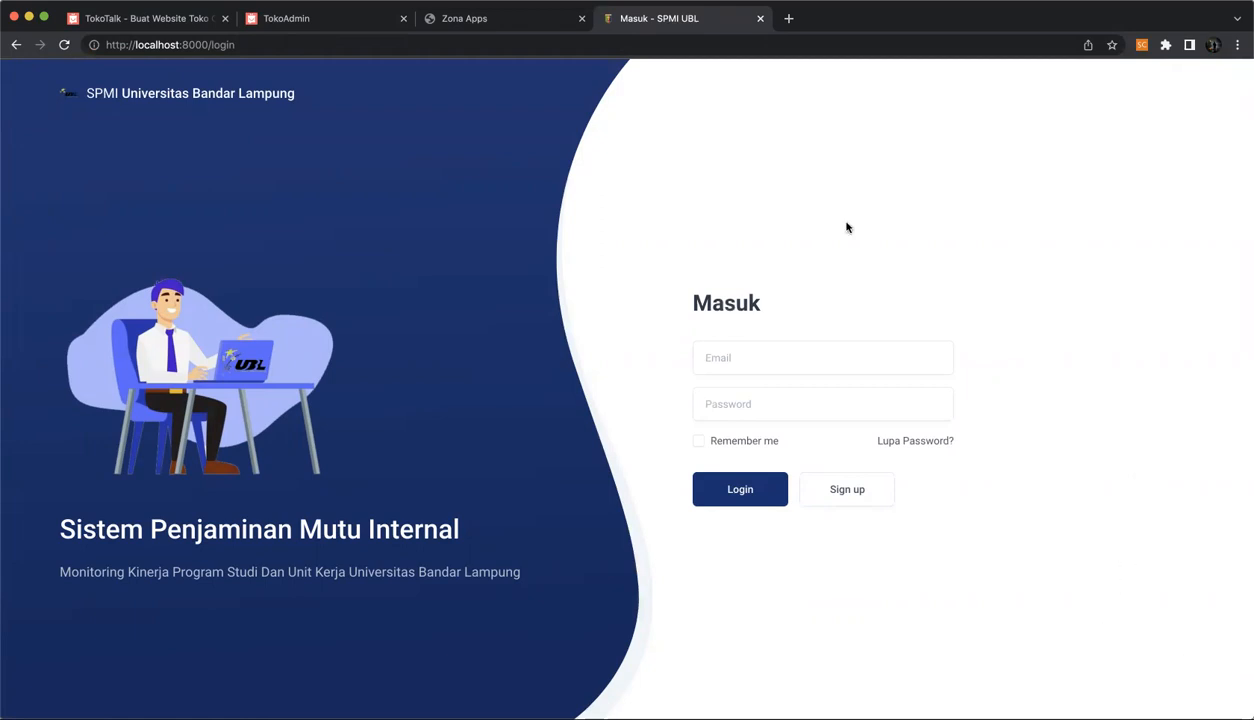
pyautogui.click(505, 22)
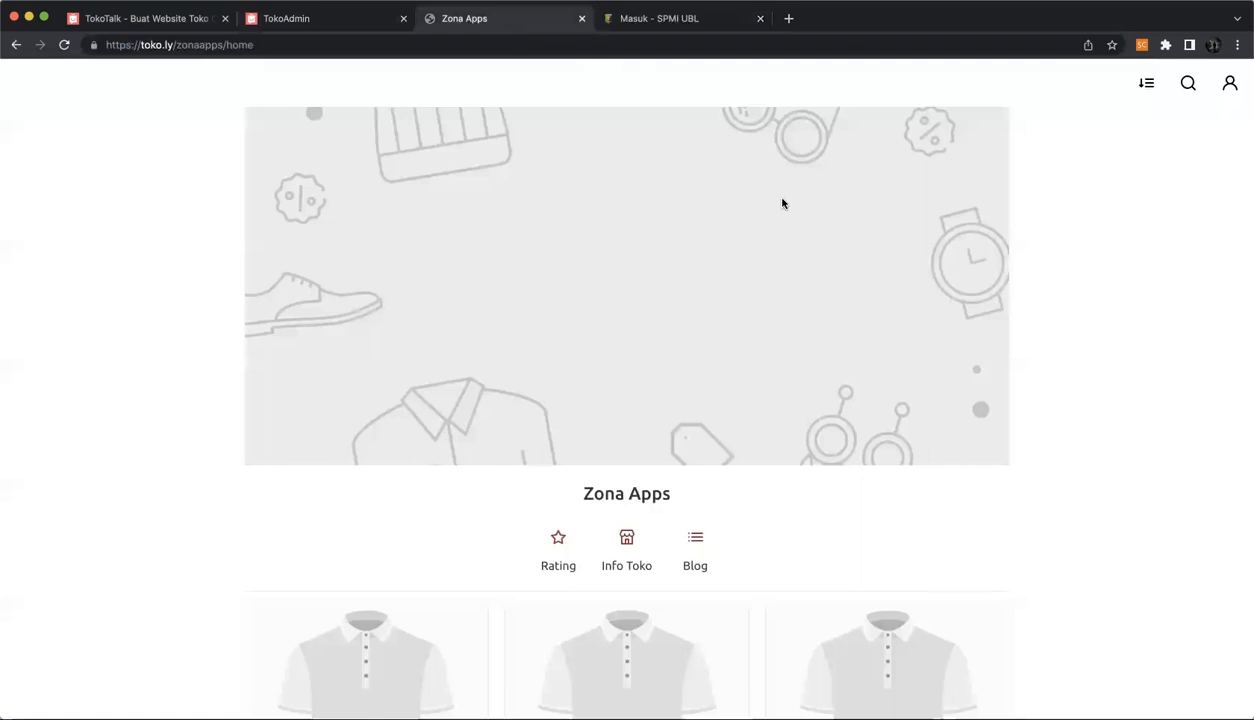
# Step: Upload an image from the Desktop as the first product photo
pyautogui.click(342, 20)
pyautogui.click(845, 179)
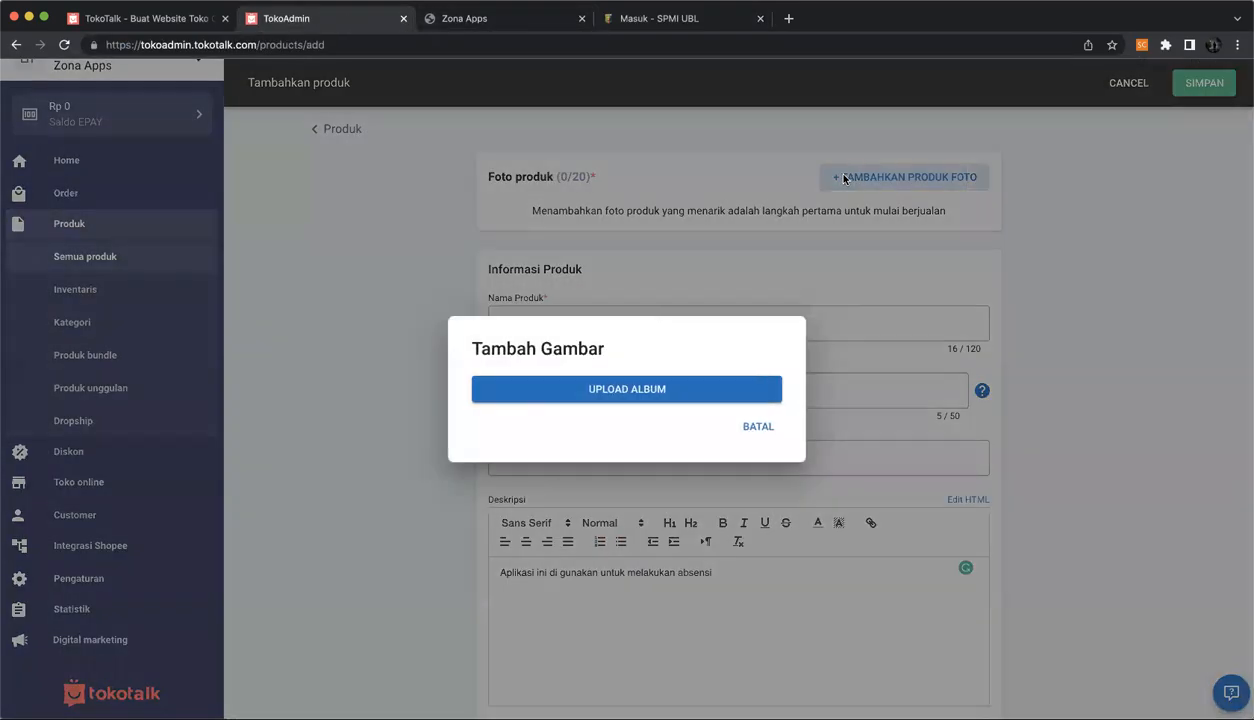
pyautogui.click(627, 390)
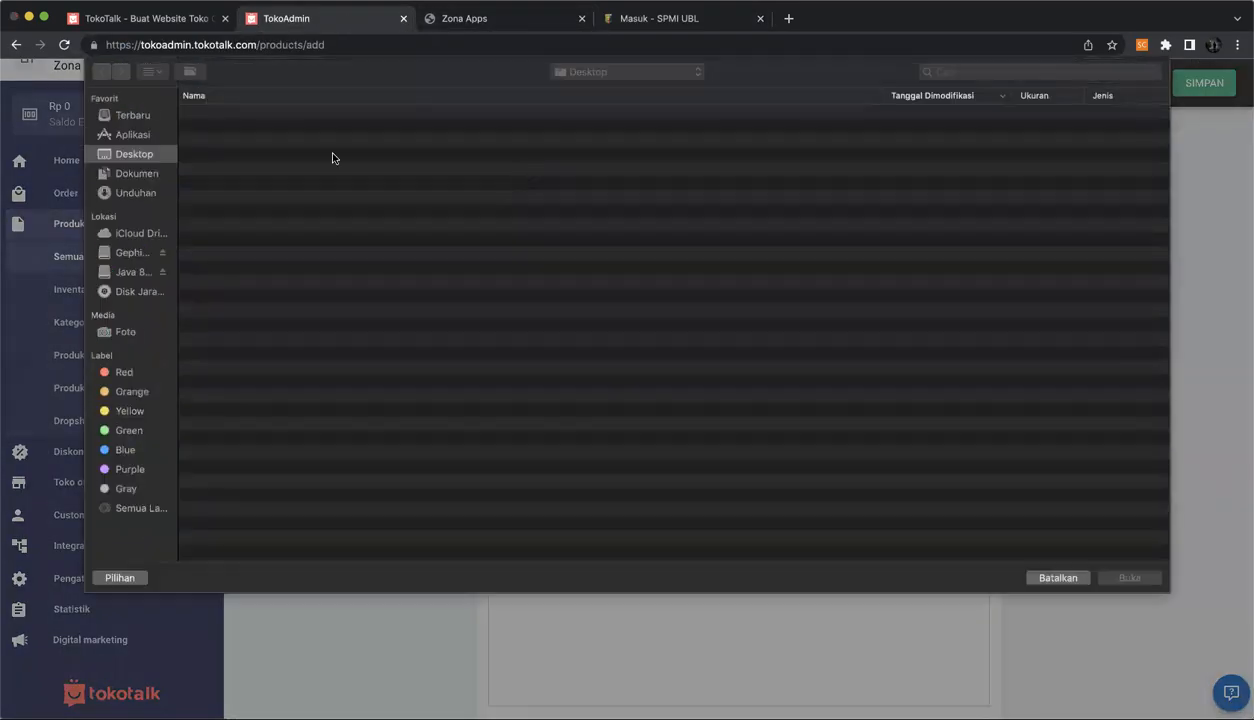
pyautogui.click(256, 115)
pyautogui.doubleClick(256, 115)
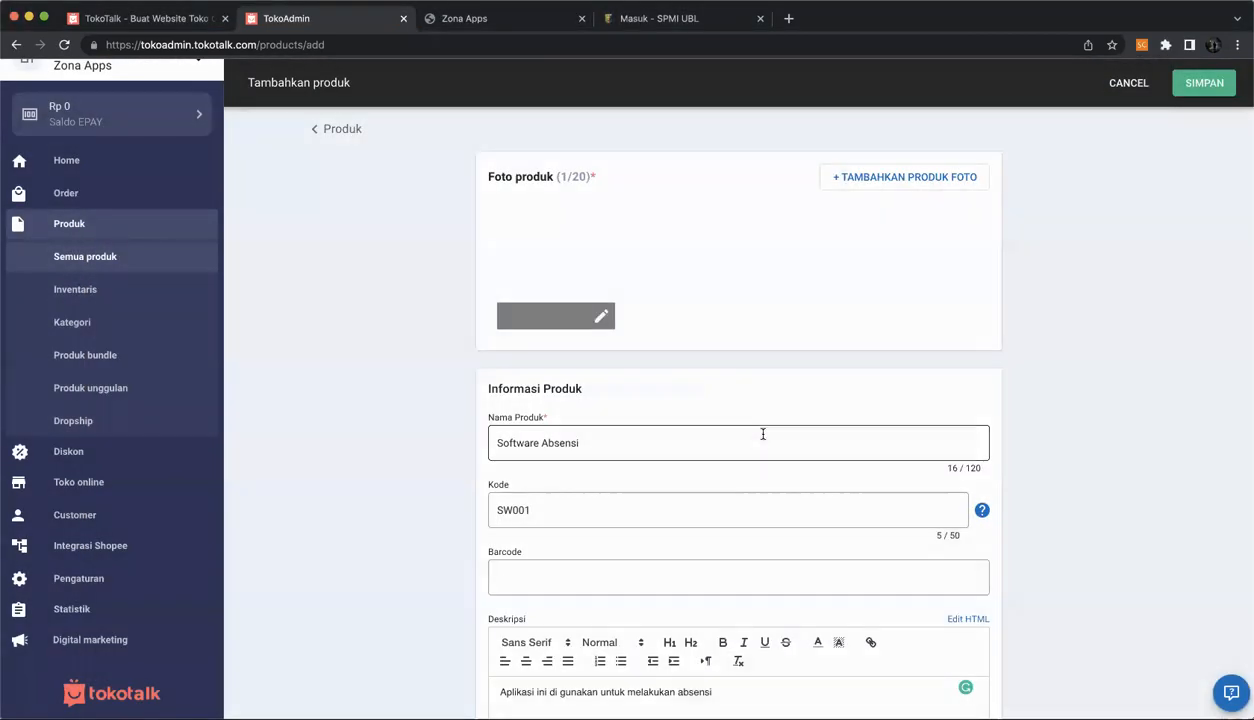
# Step: Upload a second product photo, then delete it
pyautogui.click(894, 180)
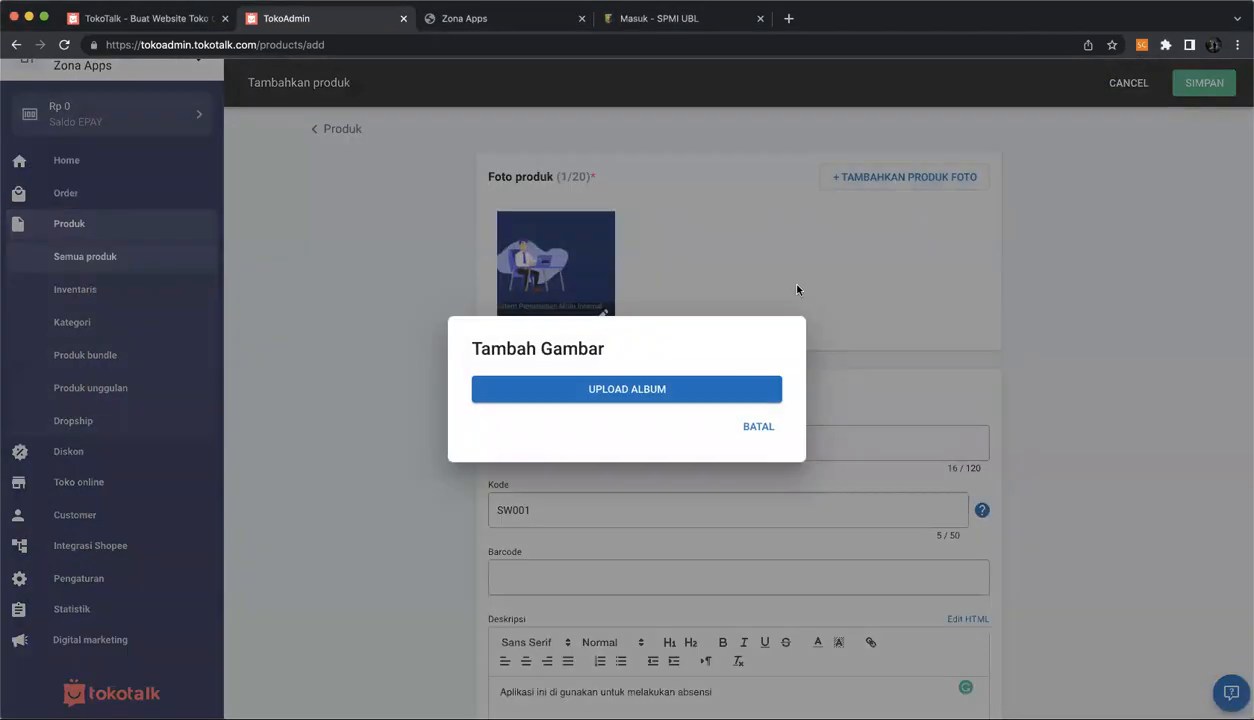
pyautogui.click(692, 392)
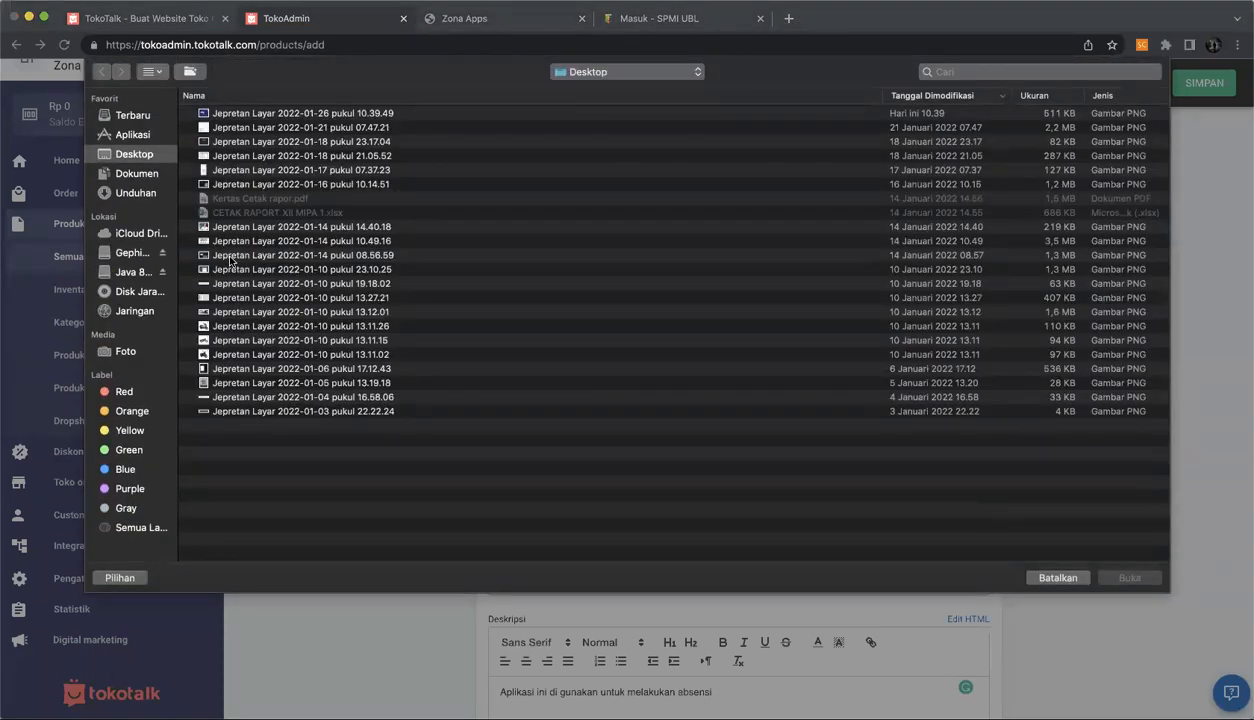
pyautogui.doubleClick(230, 256)
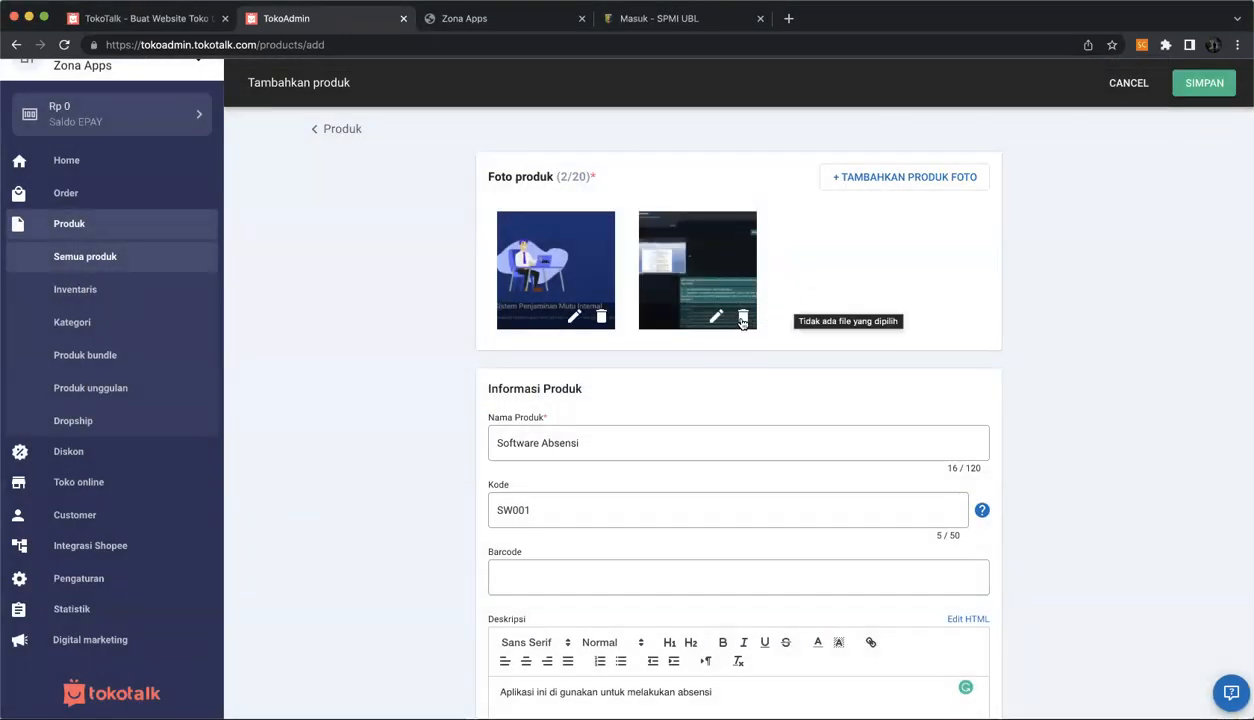
pyautogui.click(743, 317)
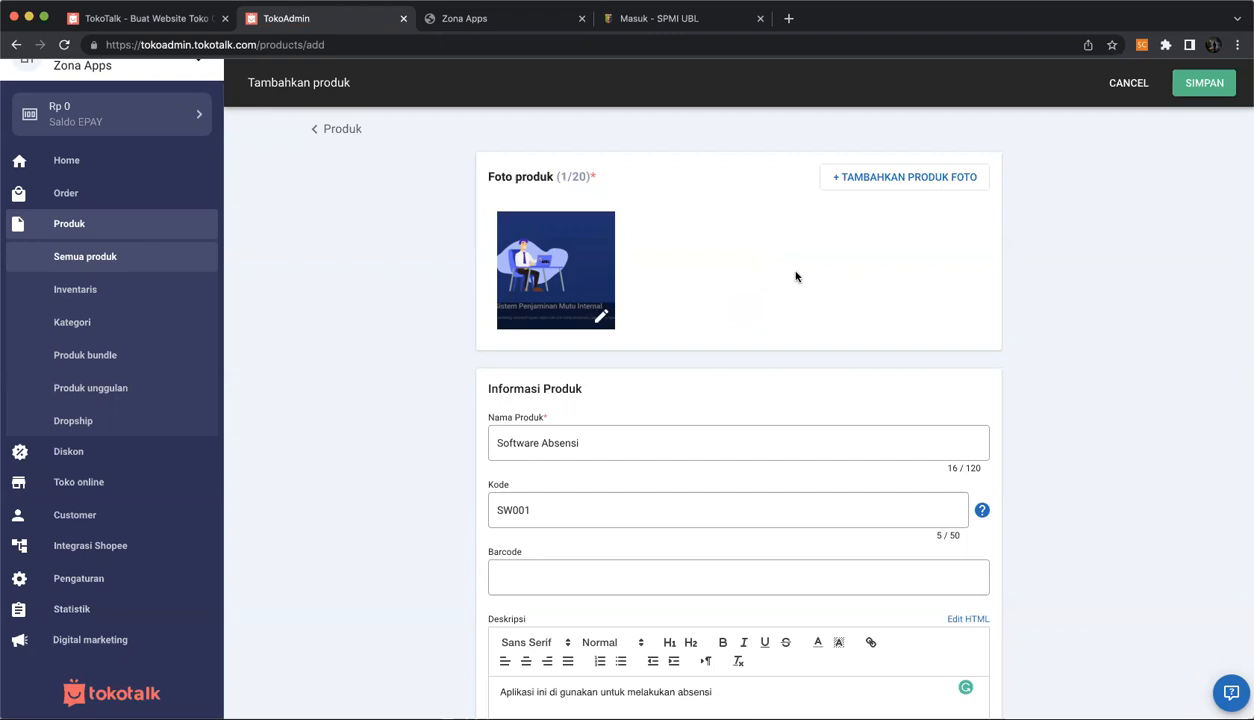
# Step: Change Jumlah Maksimal Per Order from -8 to 1 and save Software Absensi
pyautogui.scroll(-15, 796, 277)
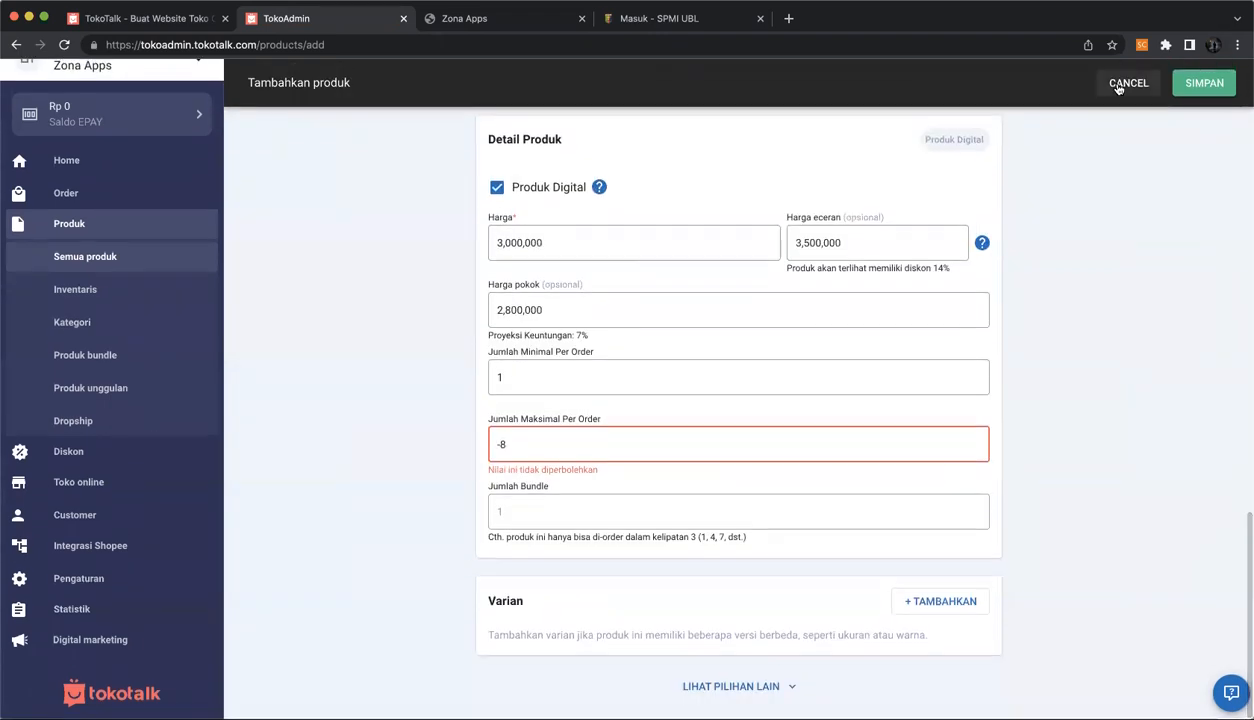
pyautogui.moveTo(507, 450); pyautogui.dragTo(466, 439)
pyautogui.write('1')
pyautogui.click(1136, 481)
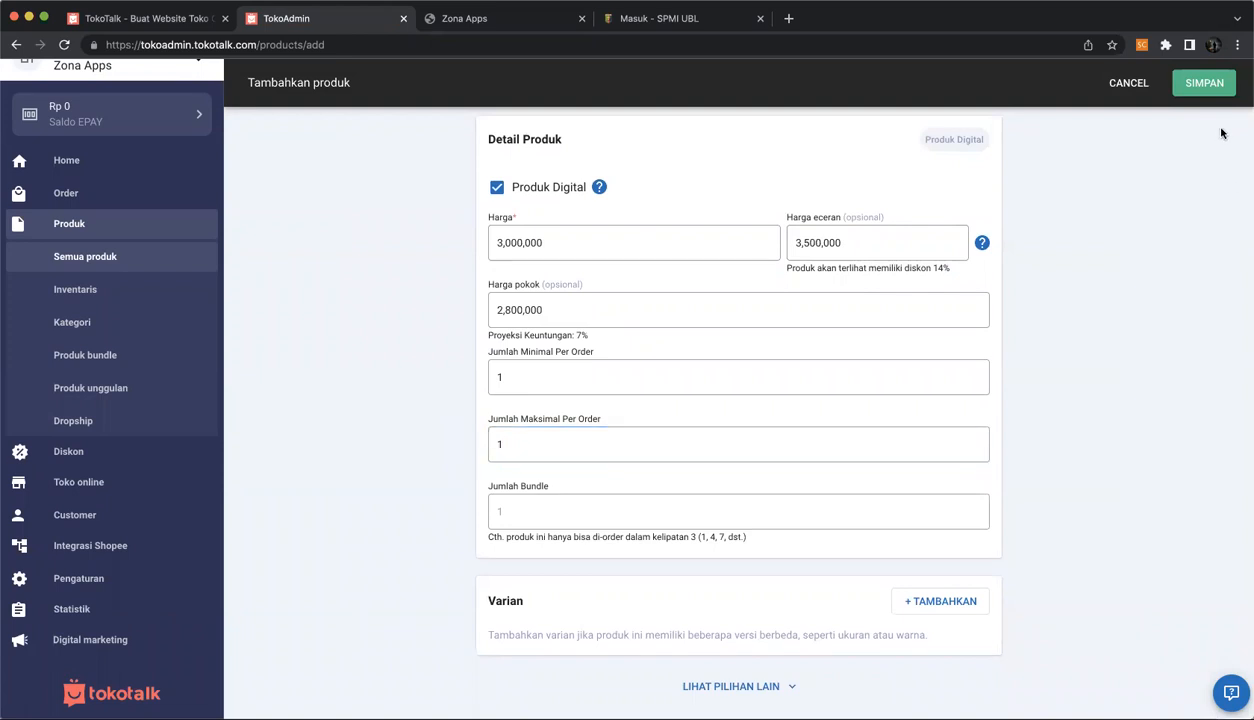
pyautogui.click(1192, 82)
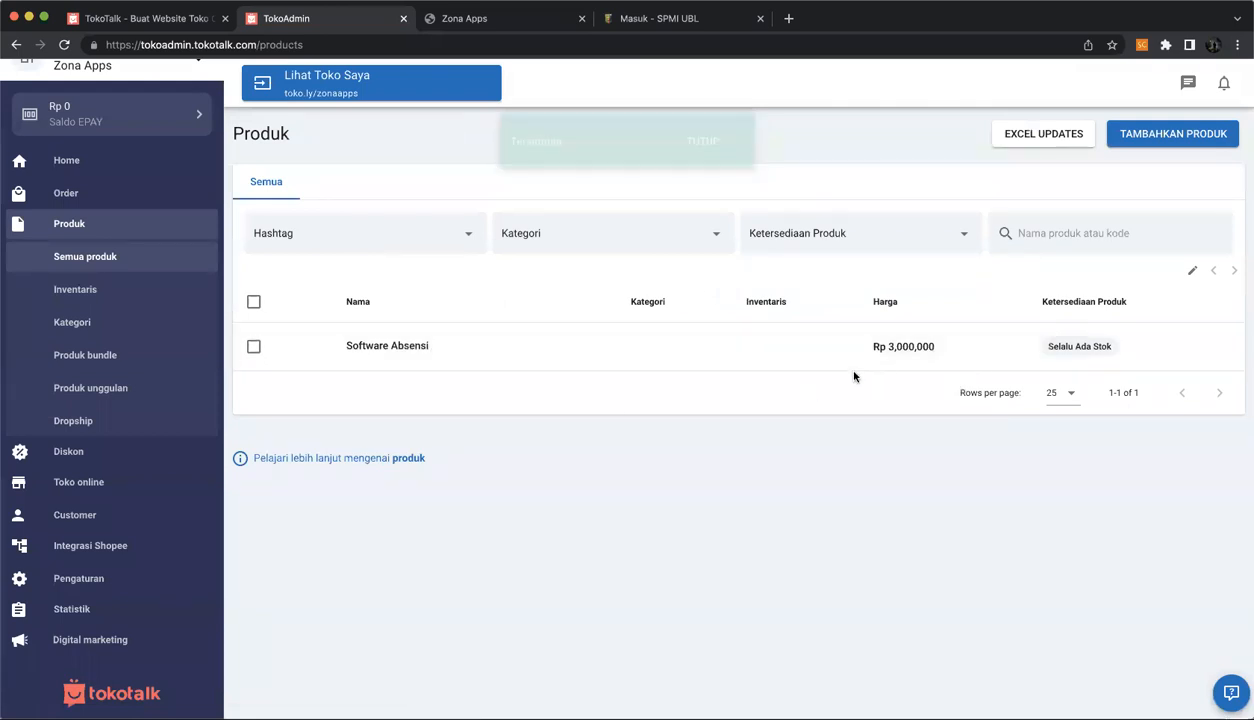
pyautogui.click(655, 18)
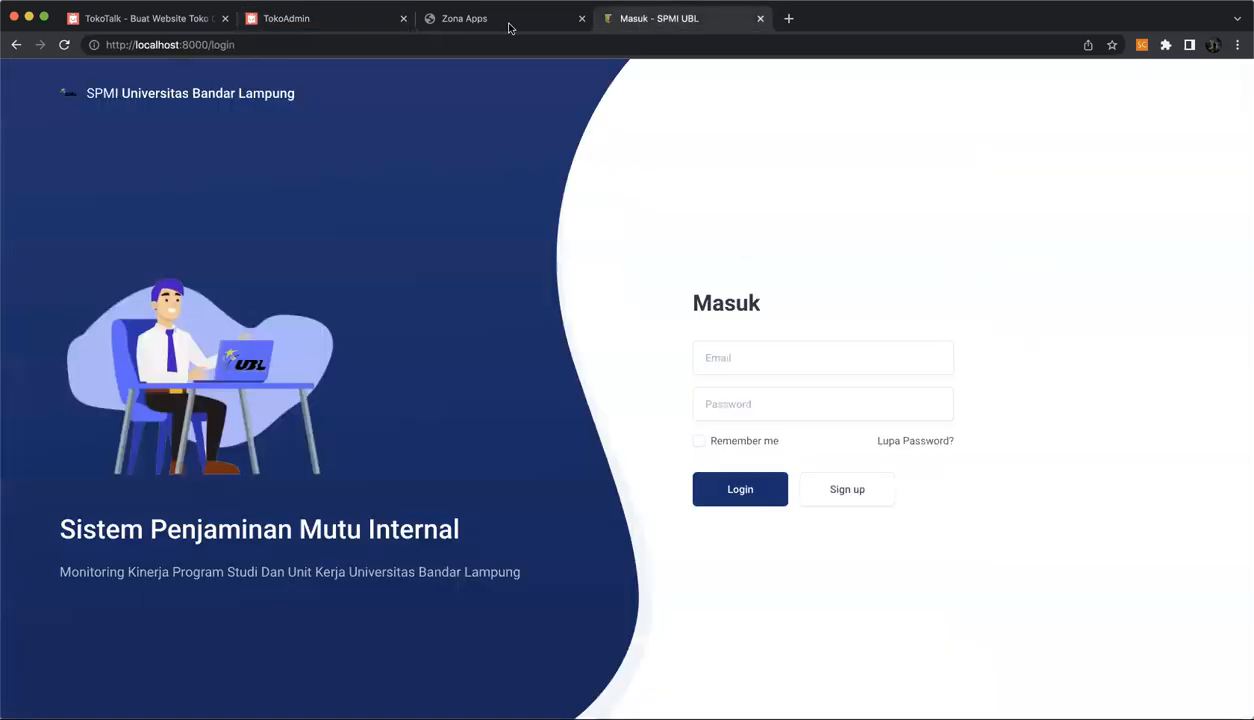
# Step: Reload the Zona Apps storefront, buy one Software Absensi, and view the cart
pyautogui.click(480, 18)
pyautogui.click(479, 45)
pyautogui.press('Return')
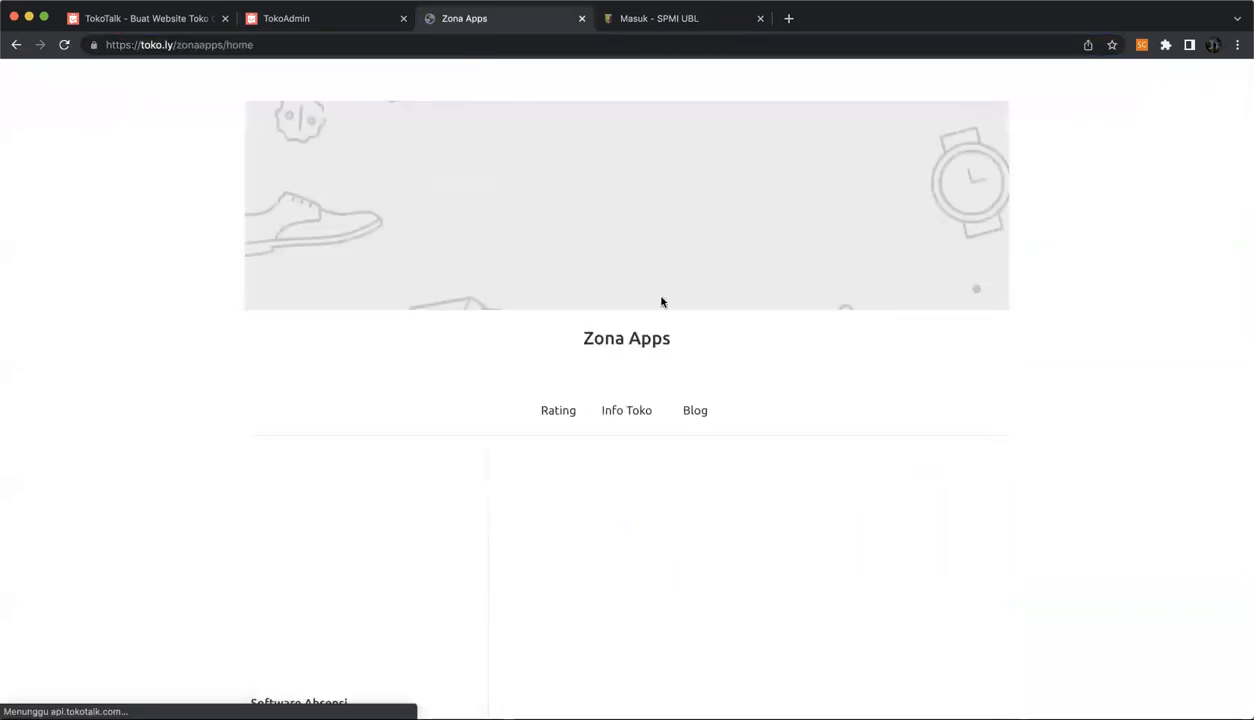
pyautogui.scroll(-3, 803, 458)
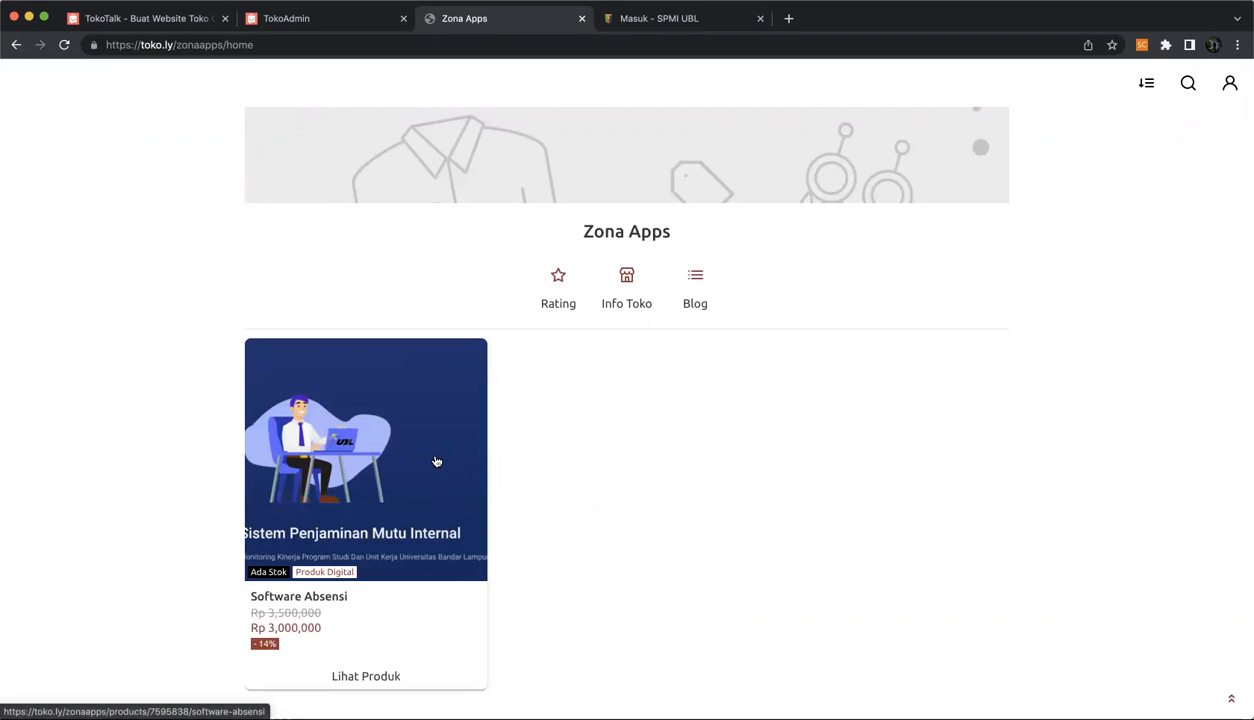
pyautogui.click(367, 676)
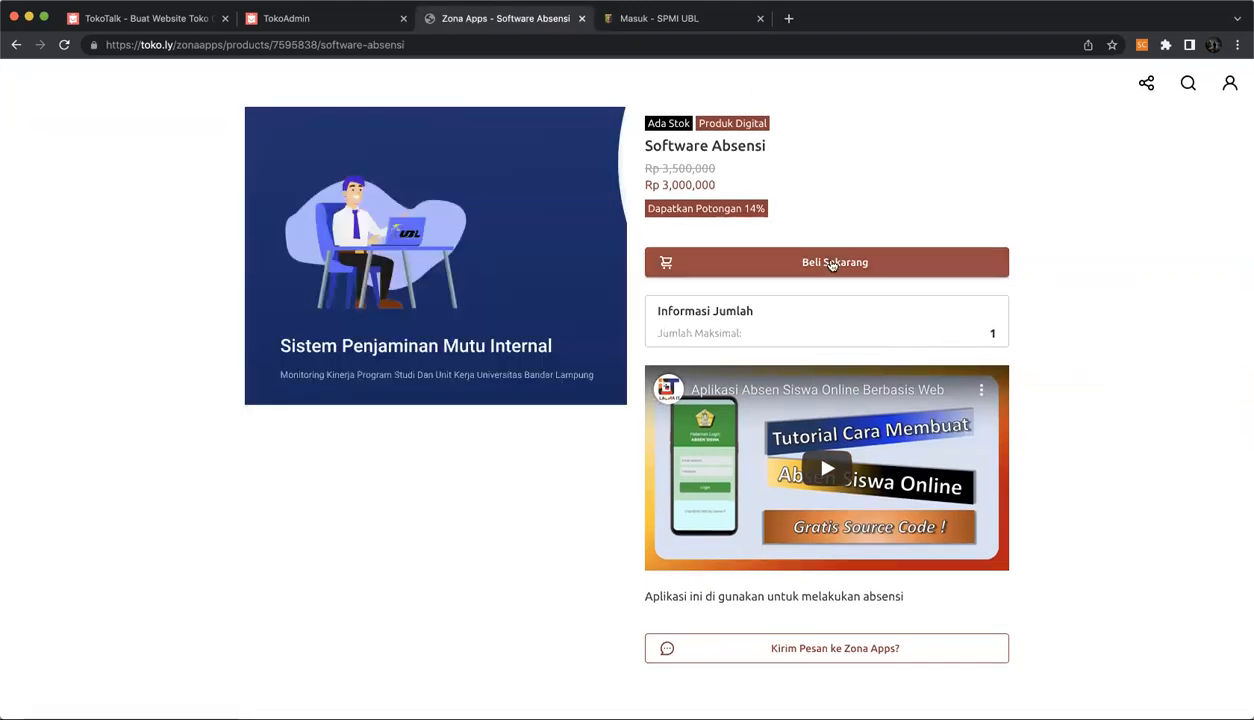
pyautogui.click(831, 263)
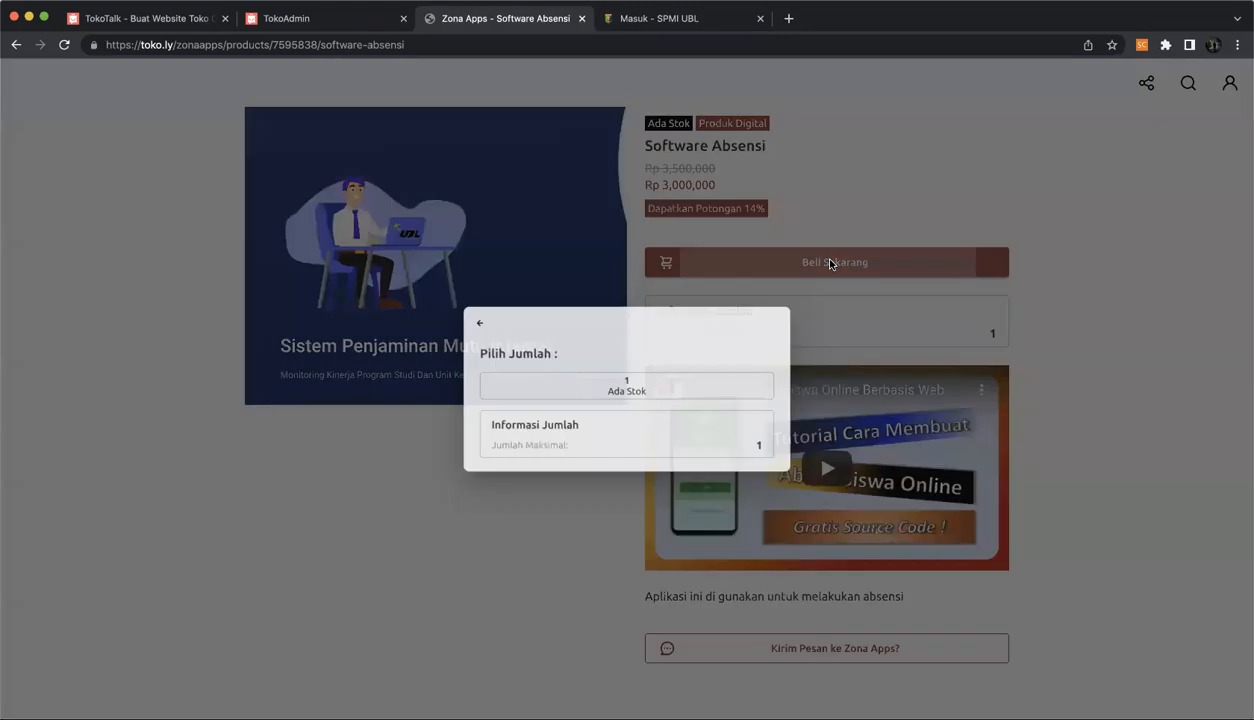
pyautogui.click(615, 388)
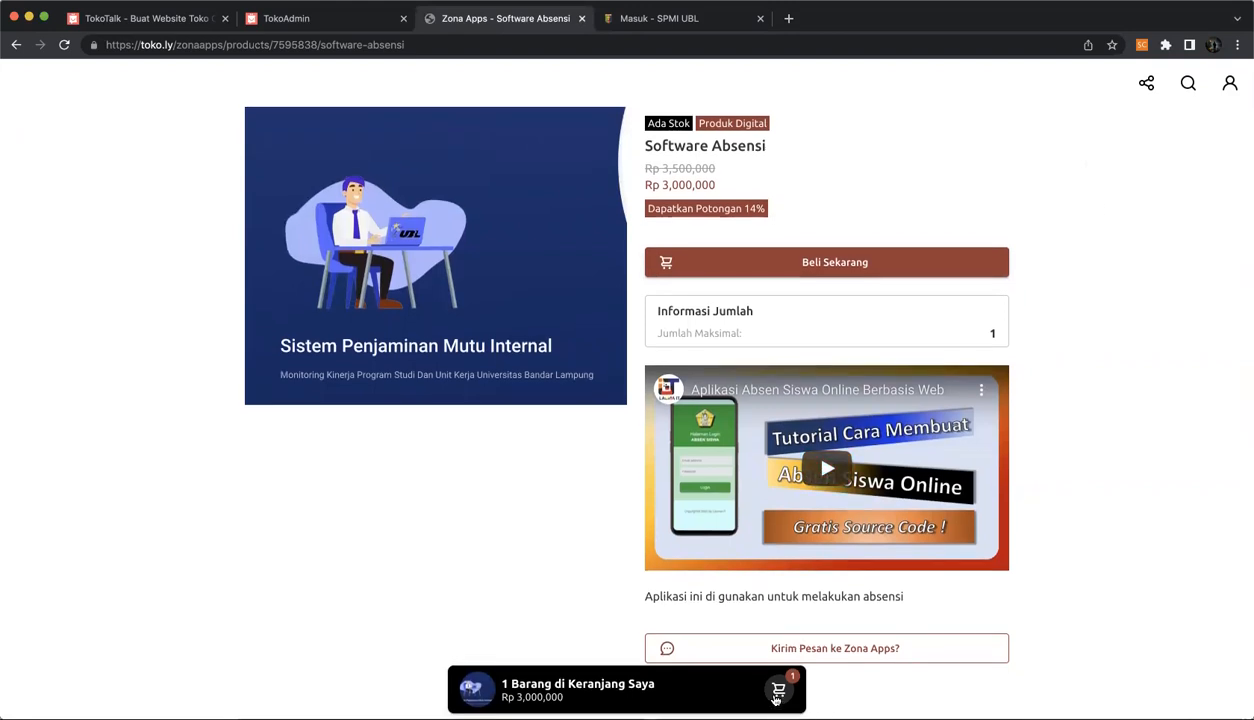
pyautogui.click(780, 690)
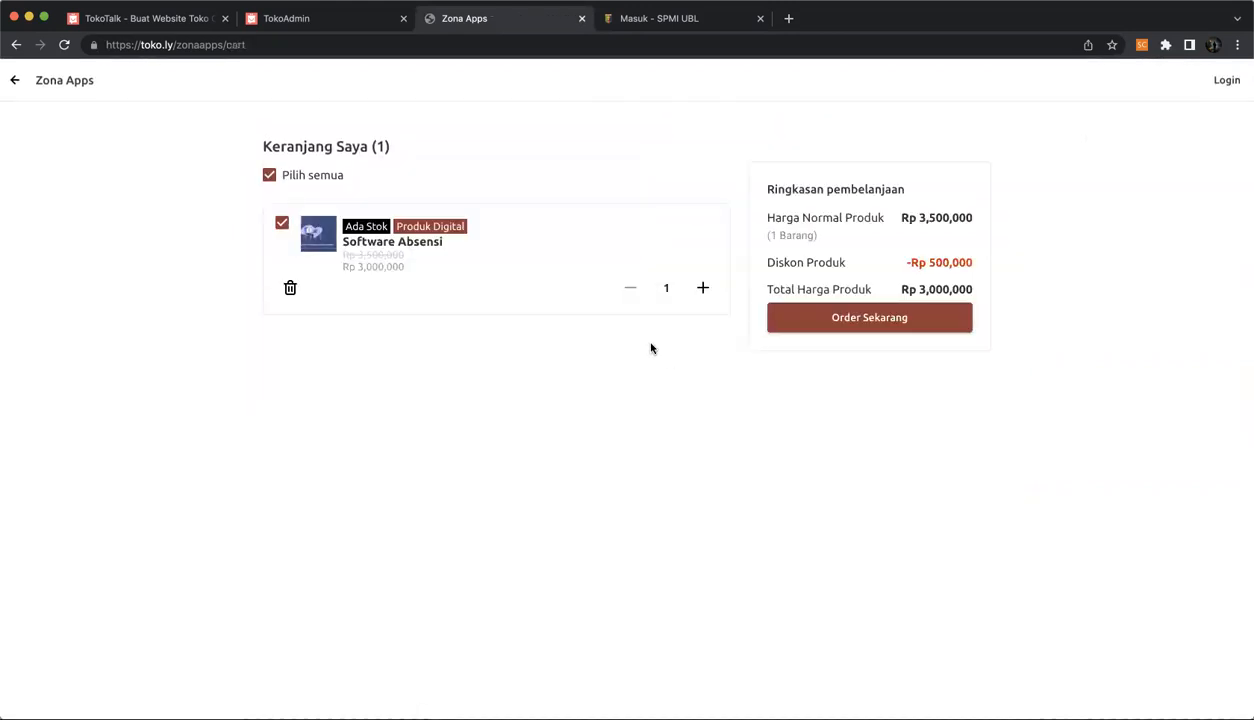
# Step: Proceed from the cart to checkout and autofill the recipient's full name
pyautogui.click(875, 318)
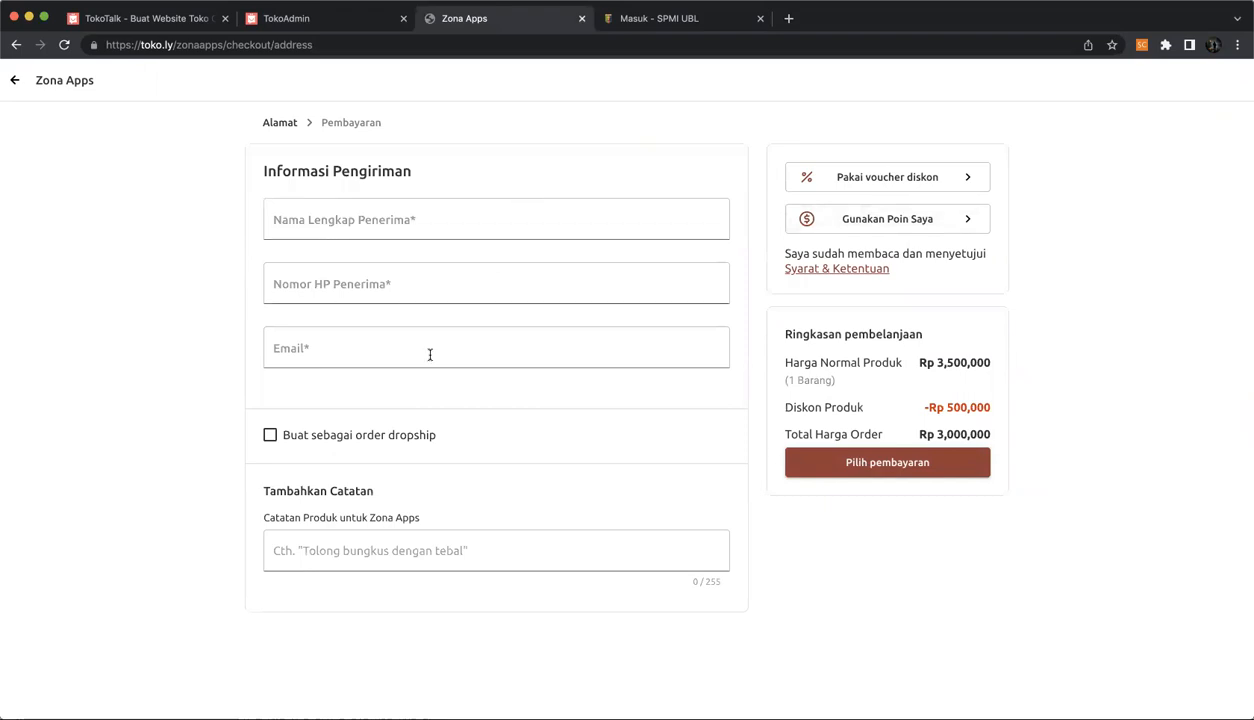
pyautogui.click(855, 468)
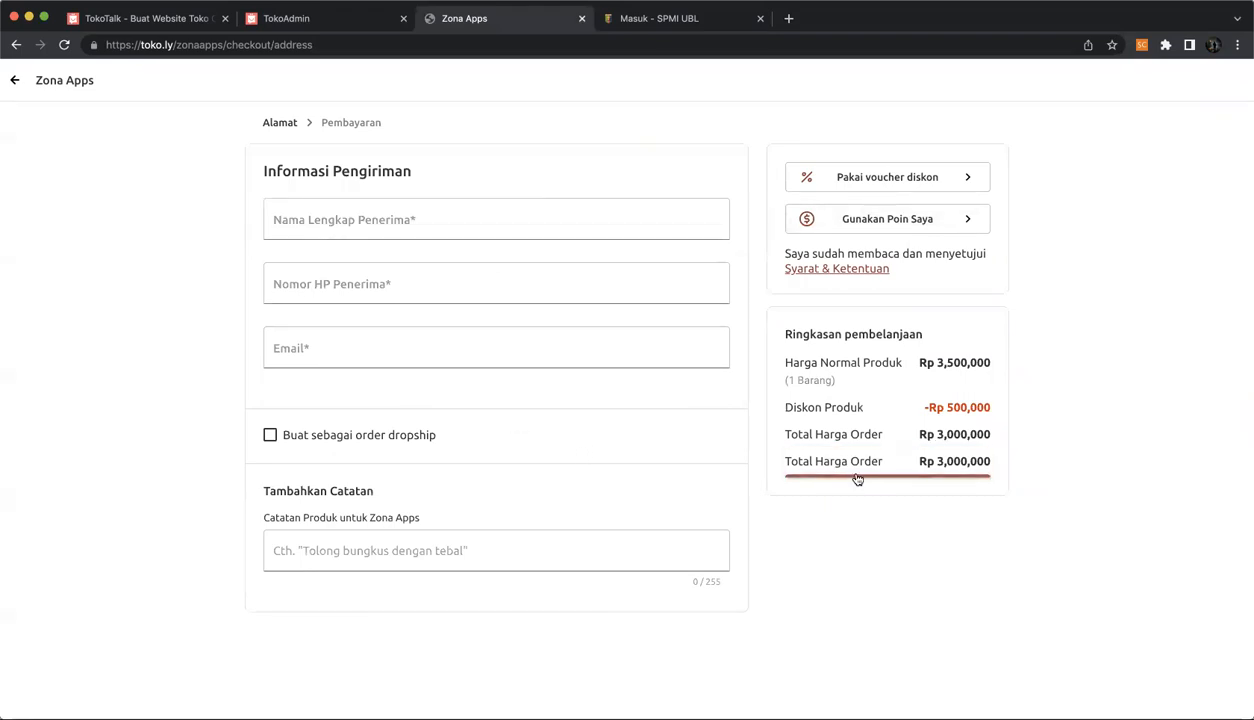
pyautogui.click(577, 218)
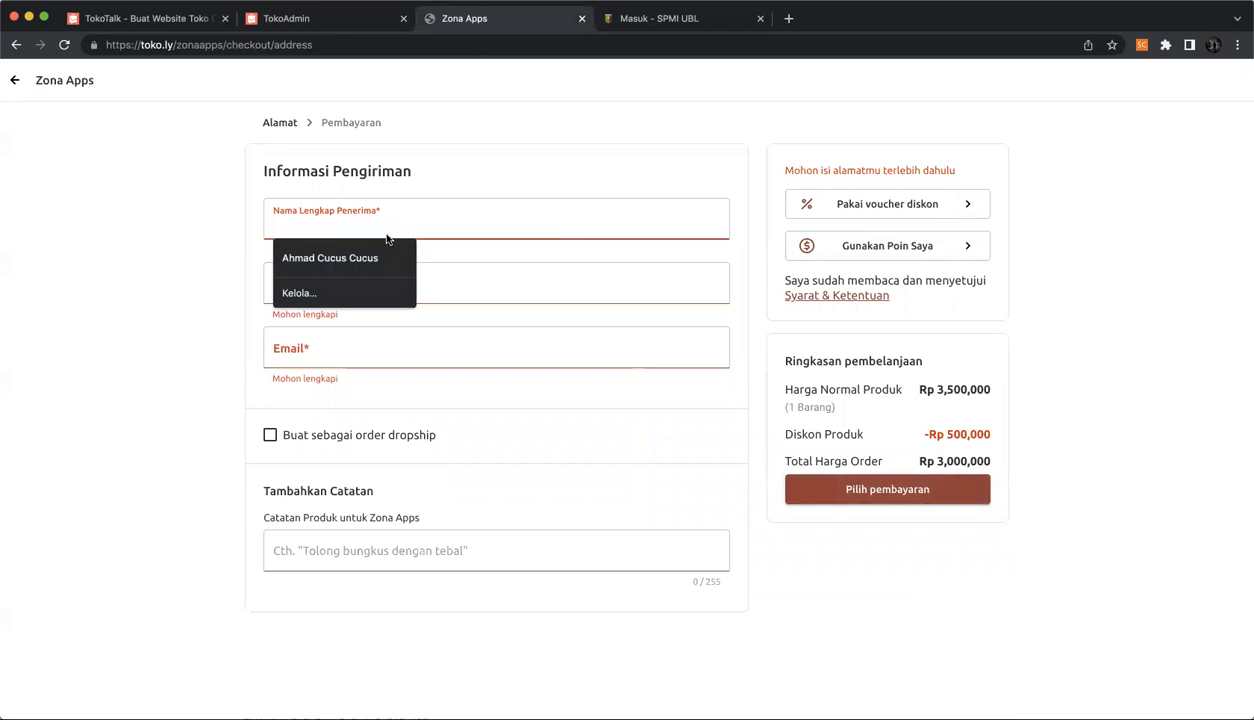
pyautogui.click(330, 257)
# Step: Enter the recipient's phone number and e-mail, leave dropship off, and continue to payment
pyautogui.click(330, 284)
pyautogui.click(343, 346)
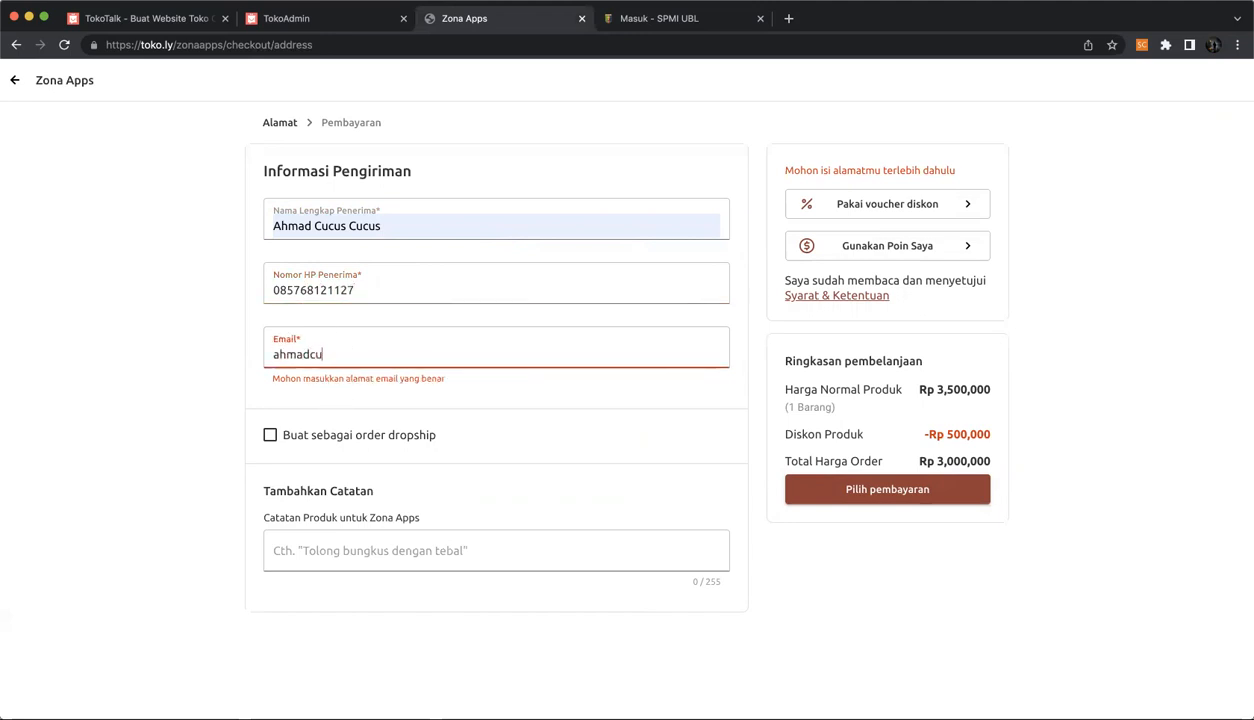
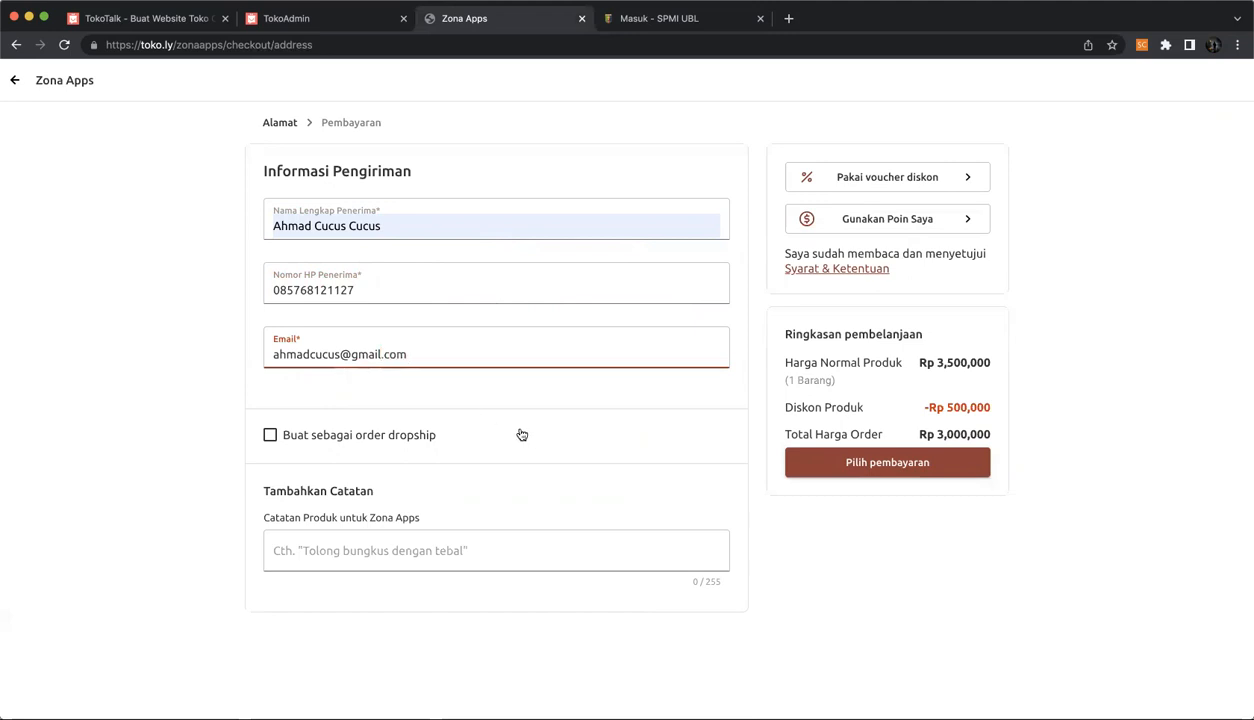
pyautogui.click(387, 436)
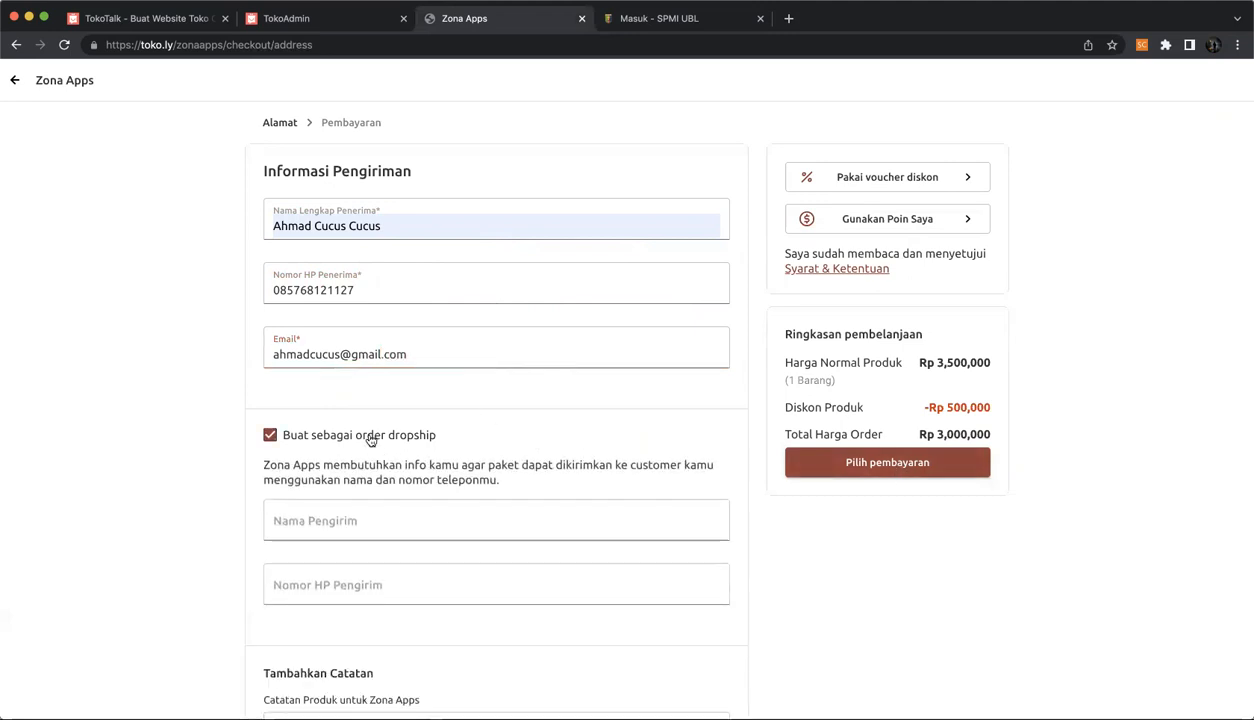
pyautogui.click(362, 434)
pyautogui.click(878, 471)
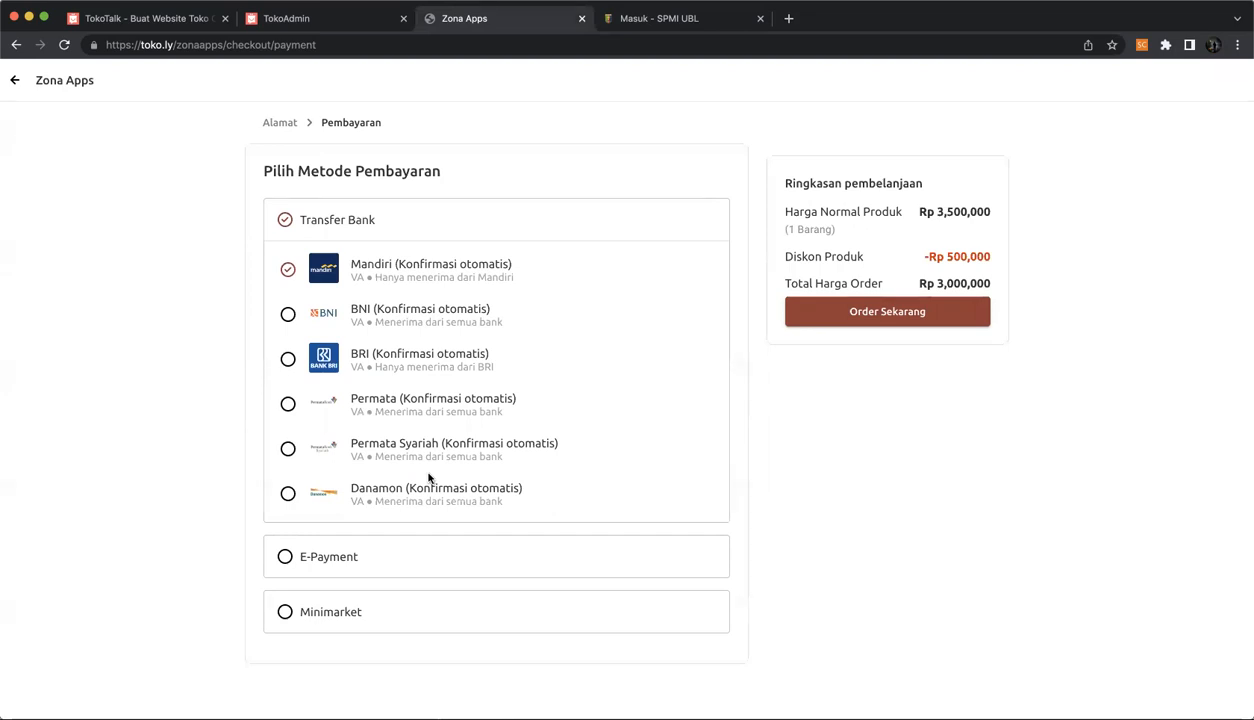
# Step: Copy the store's base URL and load the Zona Apps home page in a new tab
pyautogui.moveTo(225, 44); pyautogui.dragTo(95, 41)
pyautogui.press('super+c')
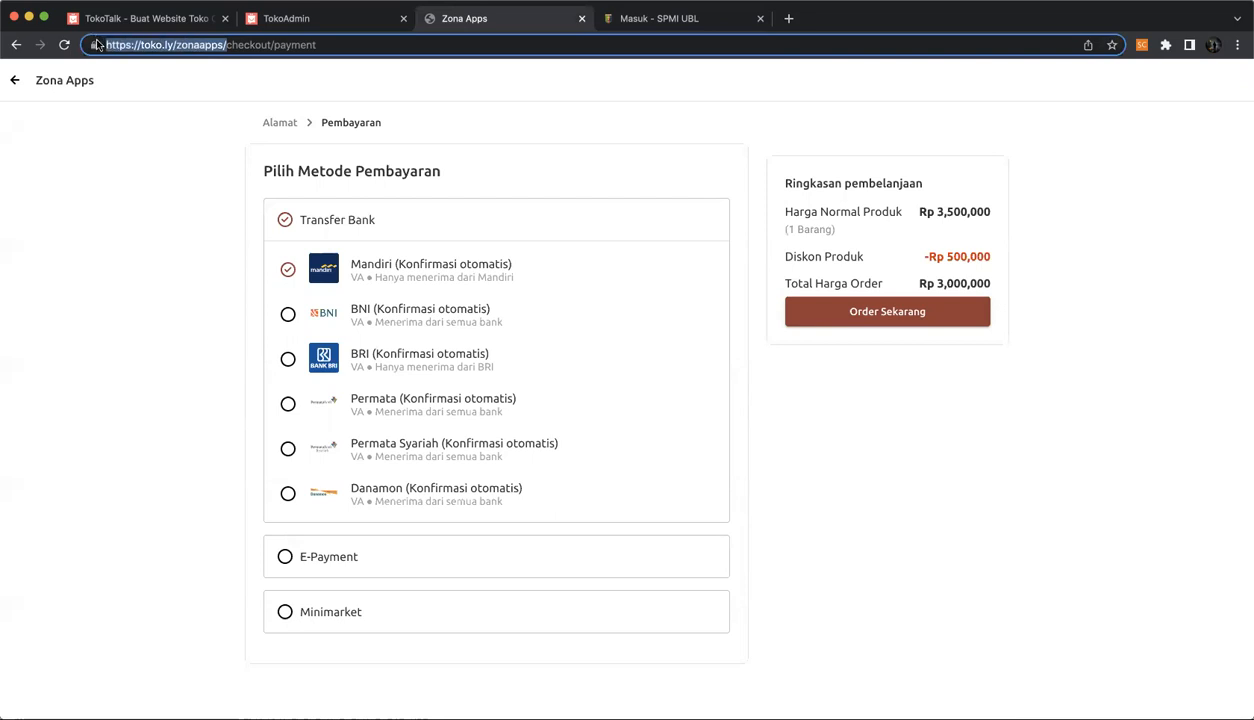
pyautogui.click(792, 18)
pyautogui.press('super+v')
pyautogui.press('Return')
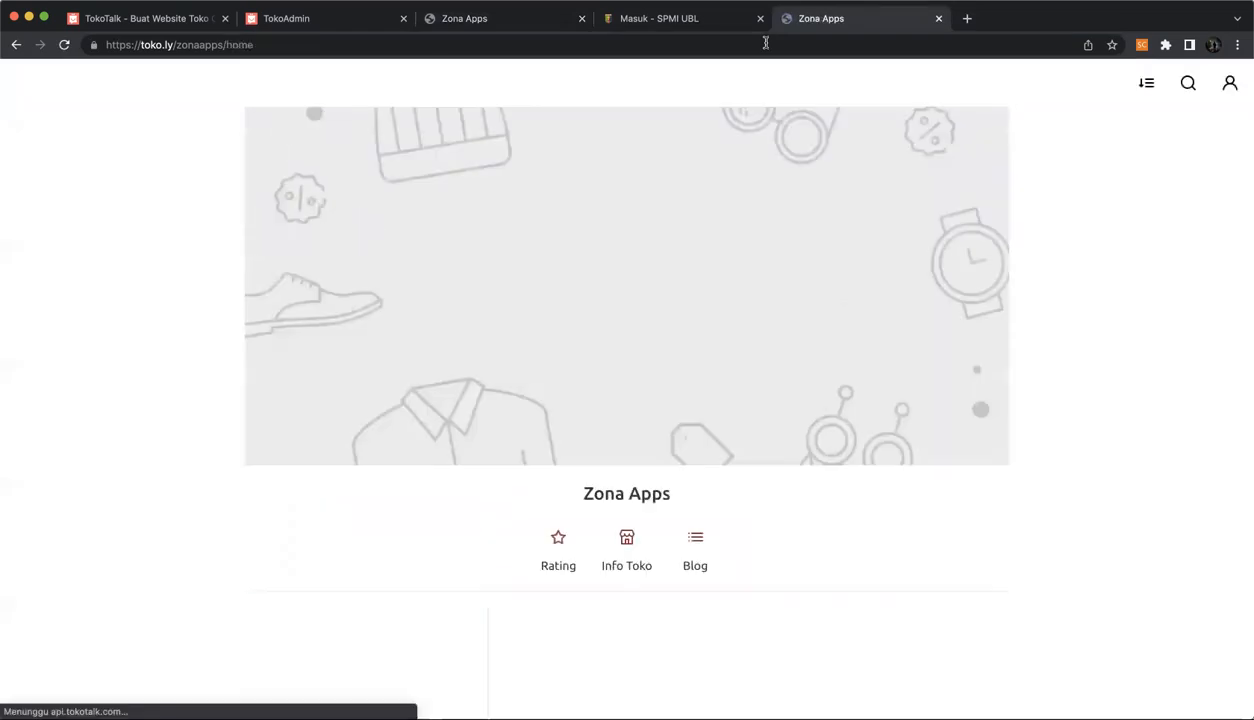
pyautogui.scroll(-3, 744, 333)
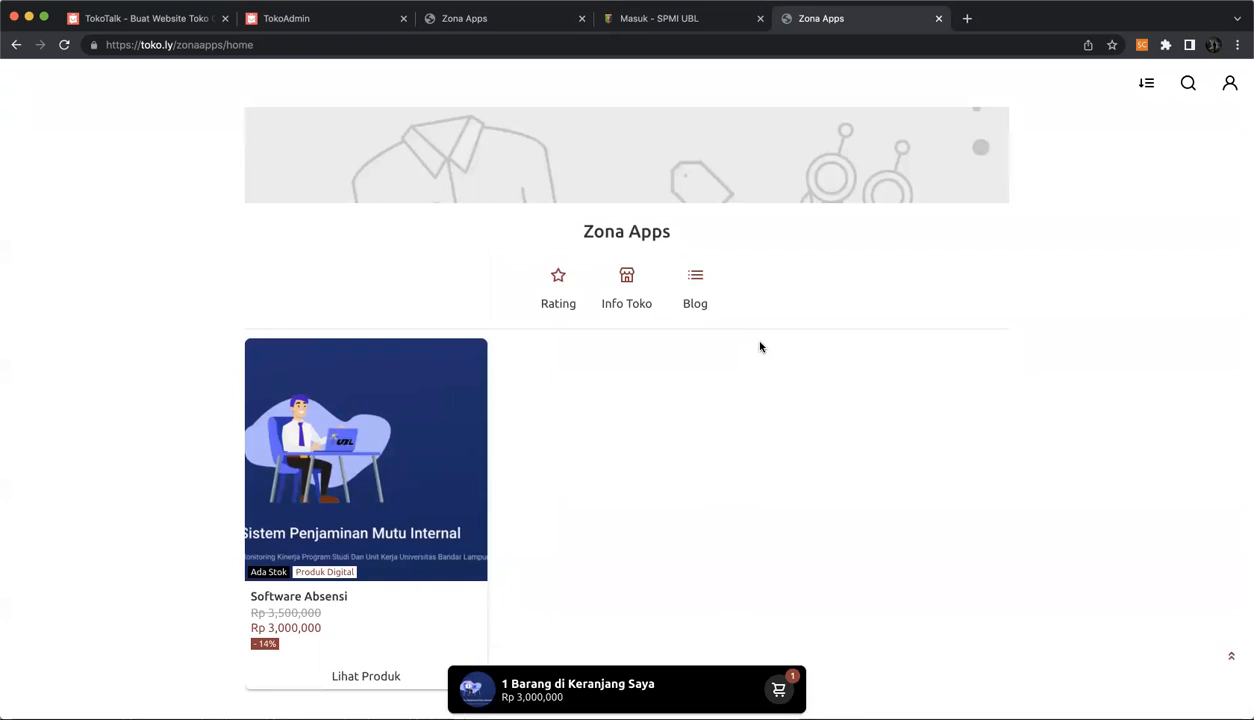
pyautogui.click(500, 18)
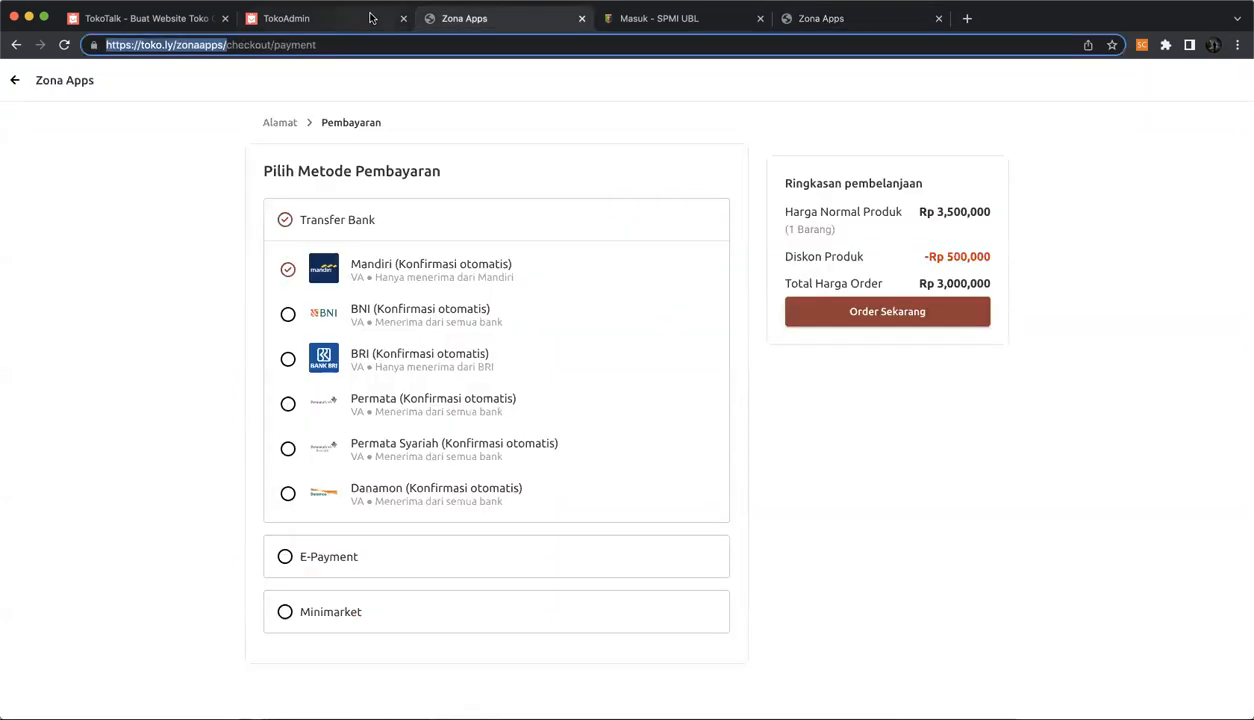
pyautogui.click(360, 18)
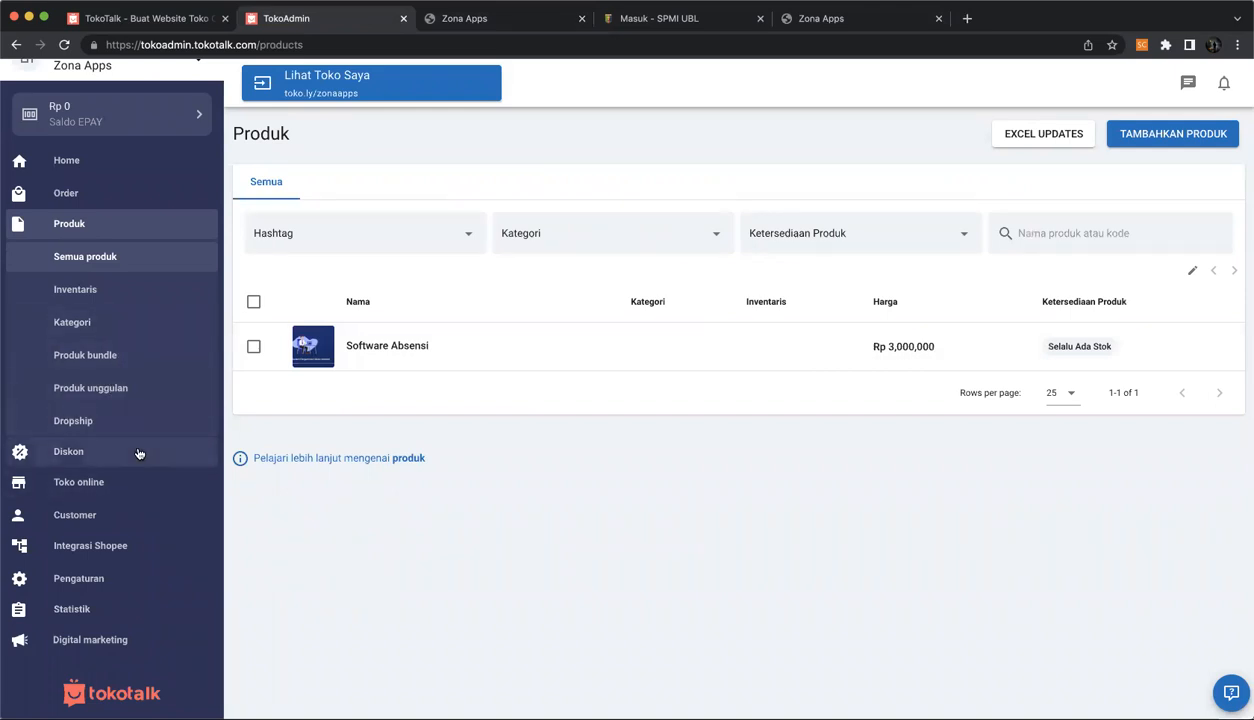
# Step: Browse the Inventaris, Kategori and Produk unggulan pages and glance at the live store
pyautogui.click(80, 291)
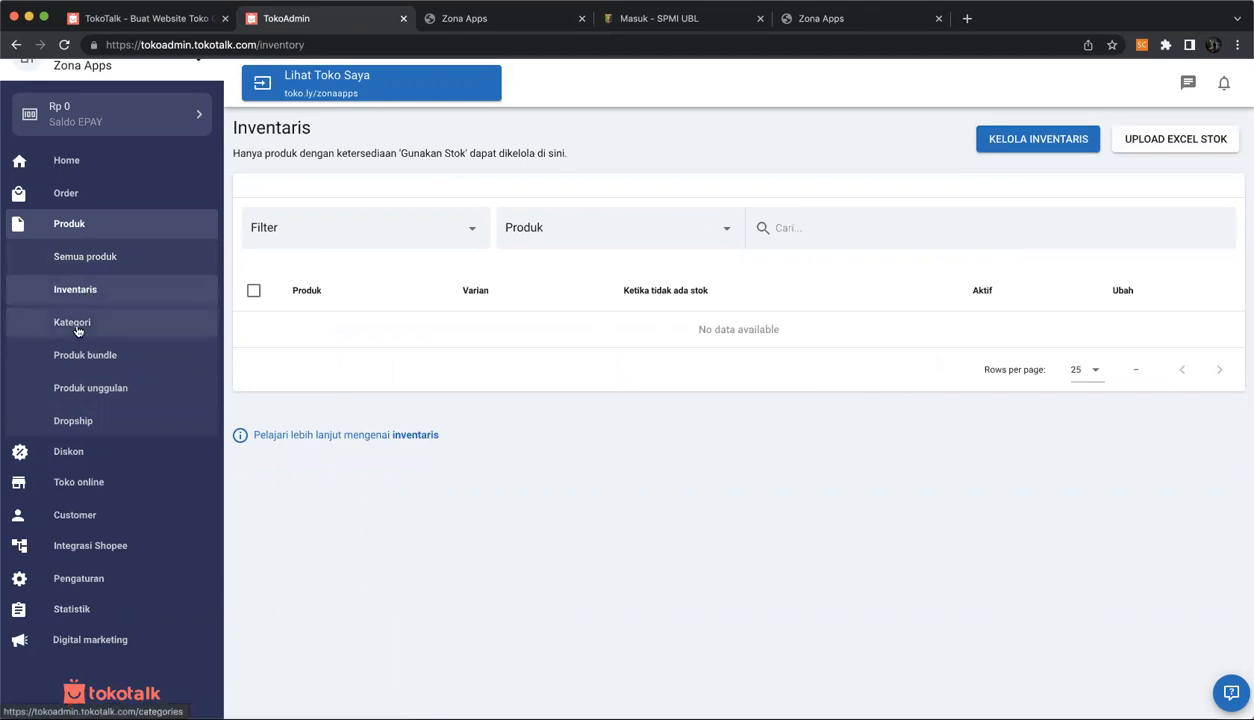
pyautogui.click(80, 327)
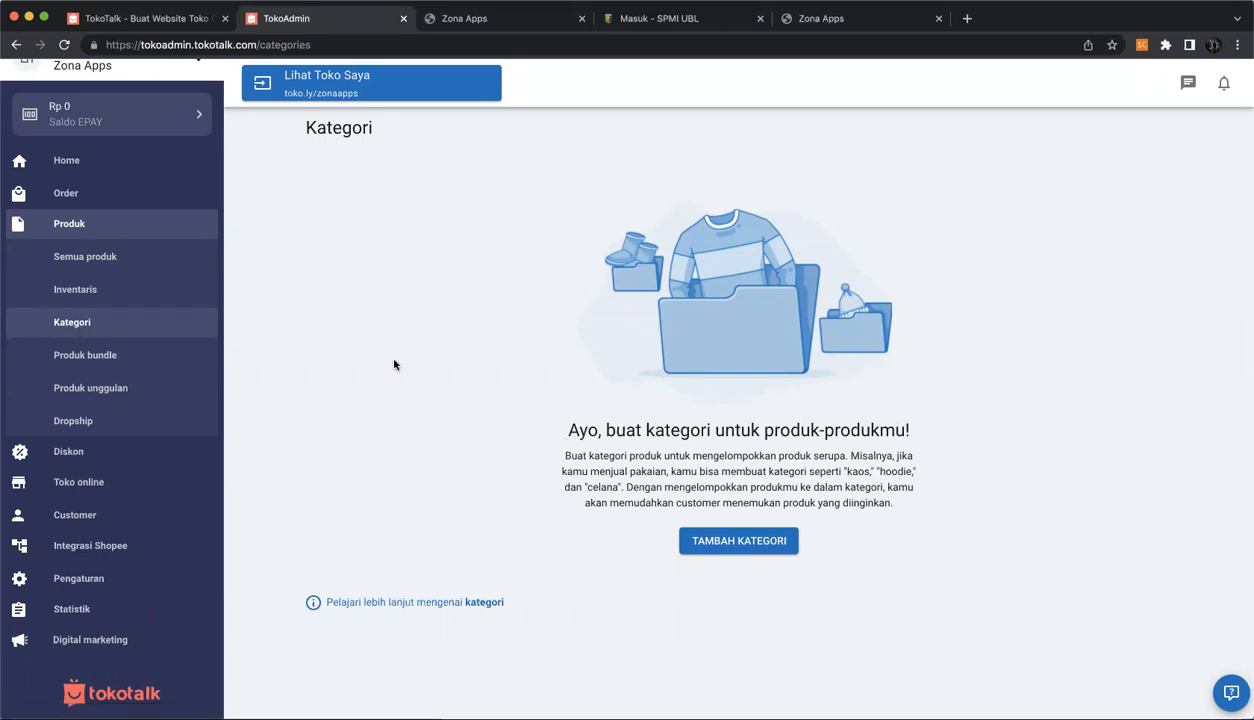
pyautogui.click(121, 387)
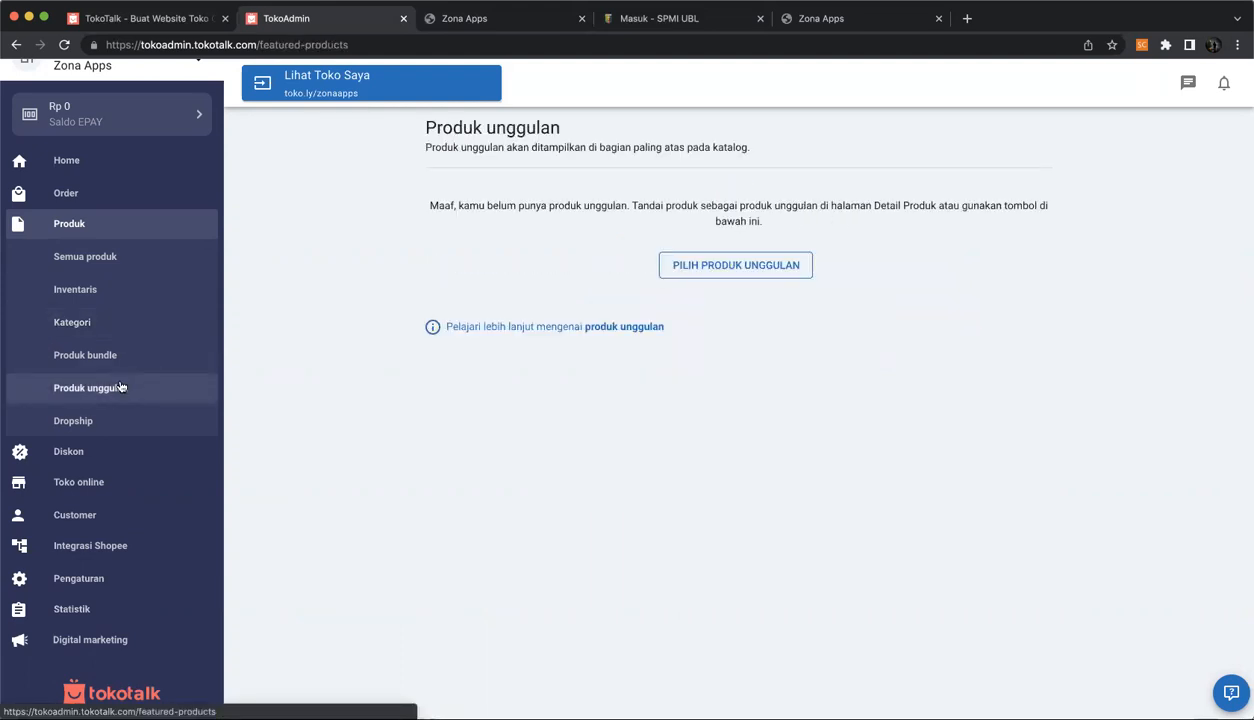
pyautogui.click(808, 22)
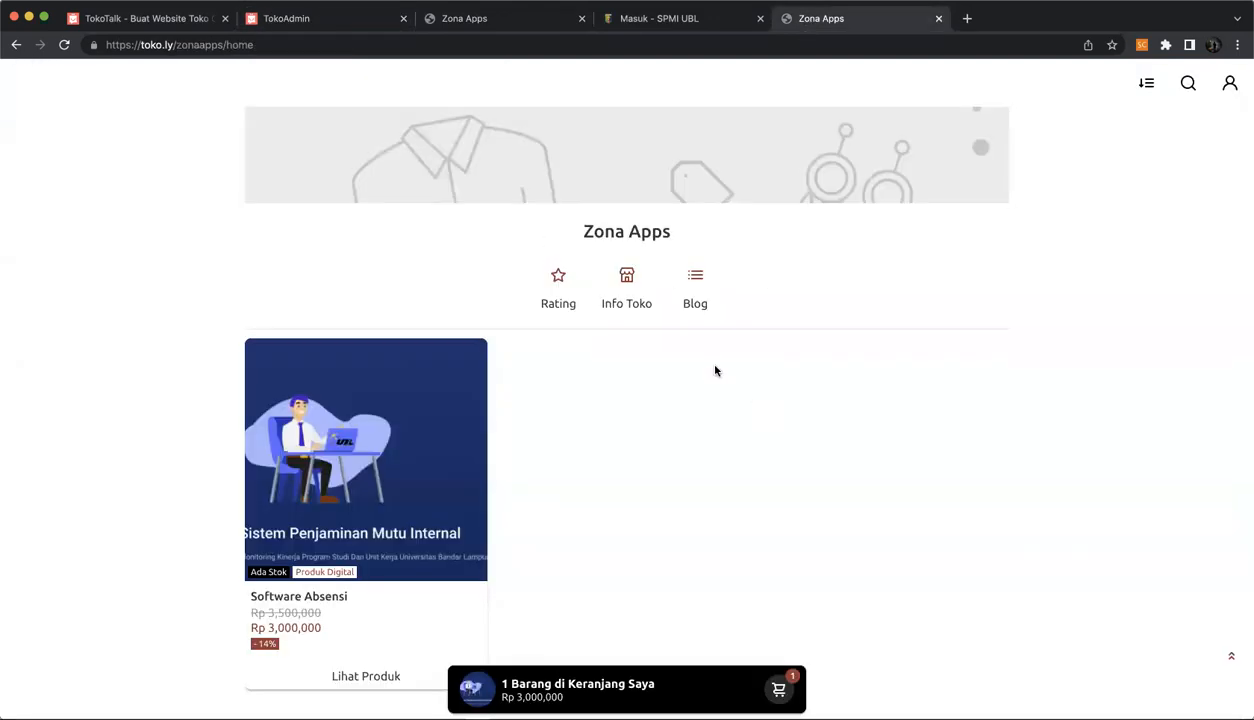
pyautogui.scroll(5, 715, 371)
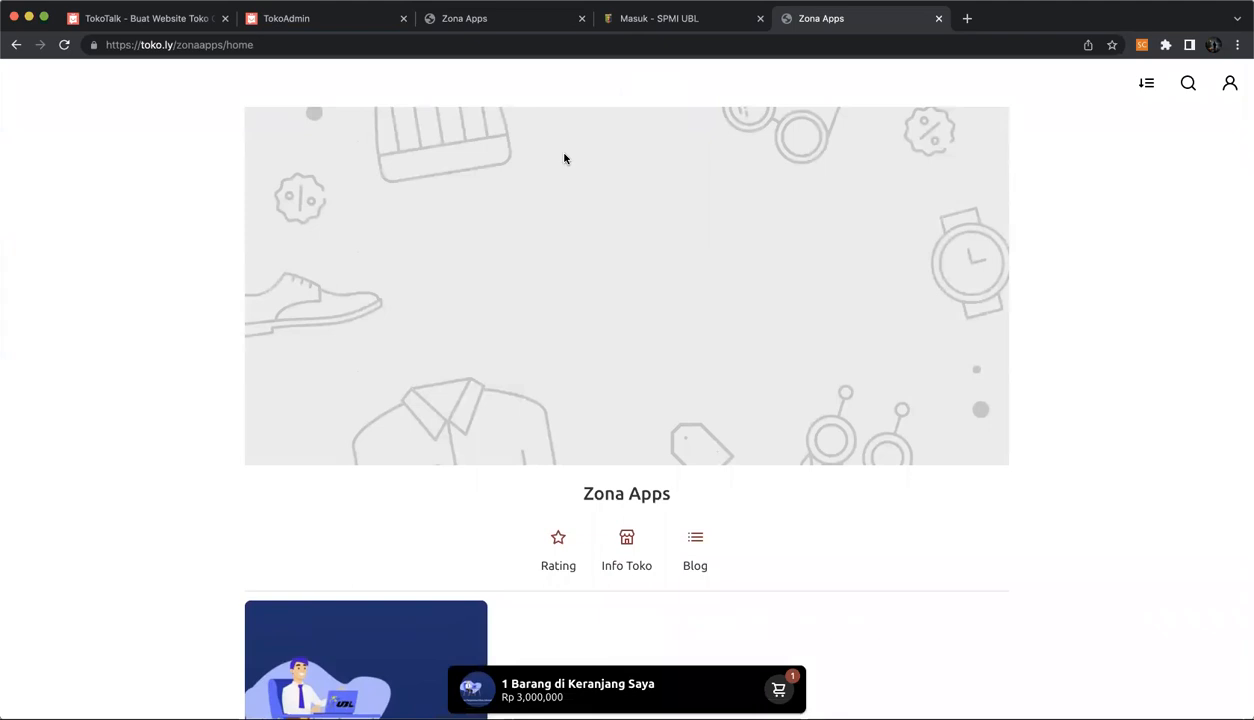
pyautogui.click(456, 18)
pyautogui.click(352, 18)
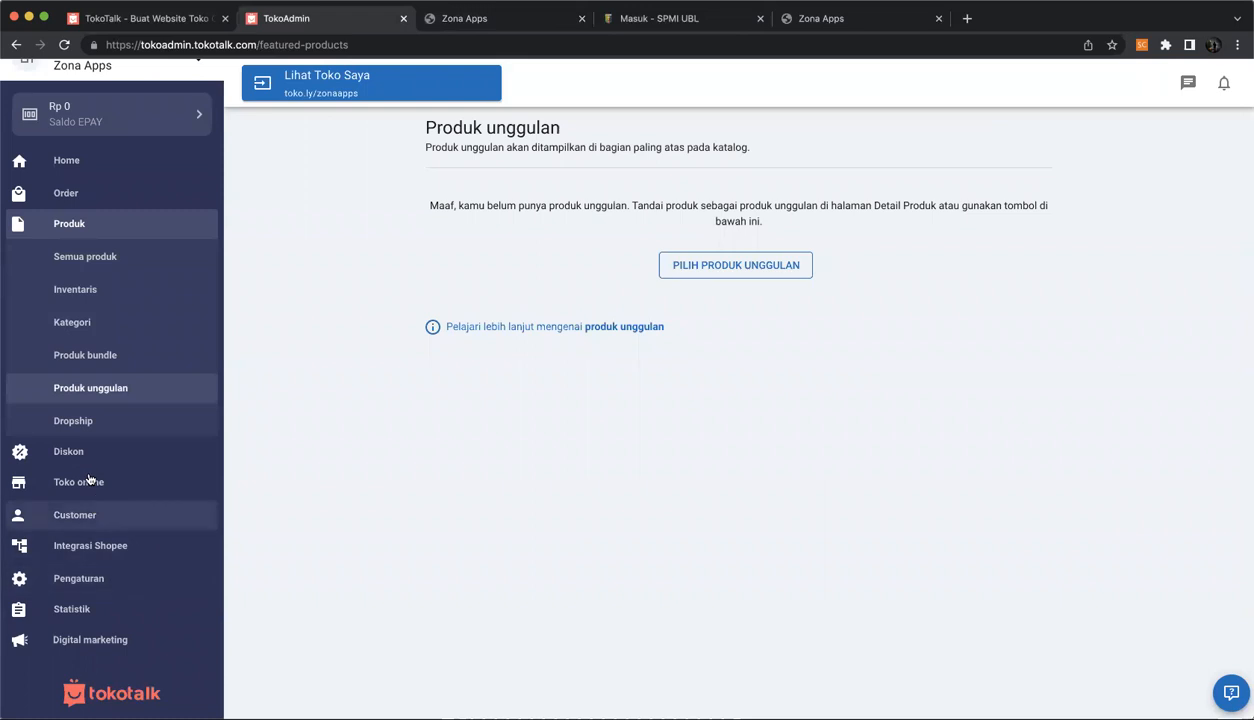
# Step: Review the Domain & SEO store address and SEO fields, then open the Statistik dashboard
pyautogui.click(72, 447)
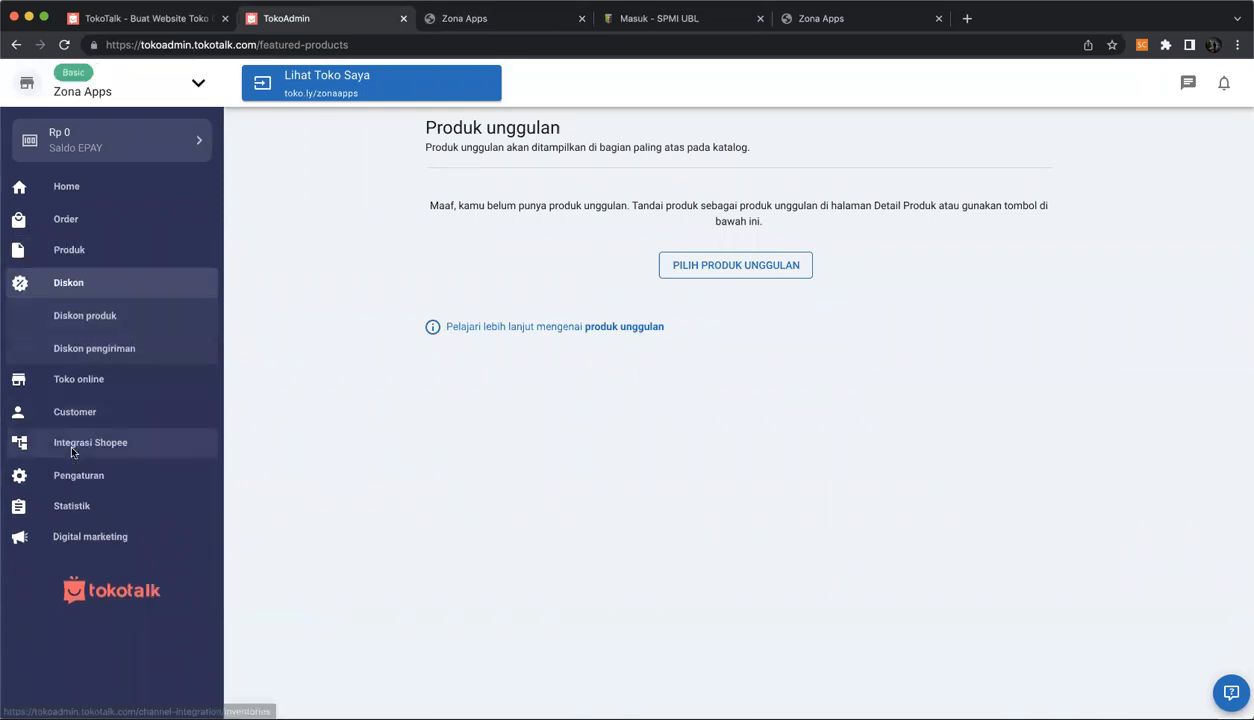
pyautogui.click(78, 382)
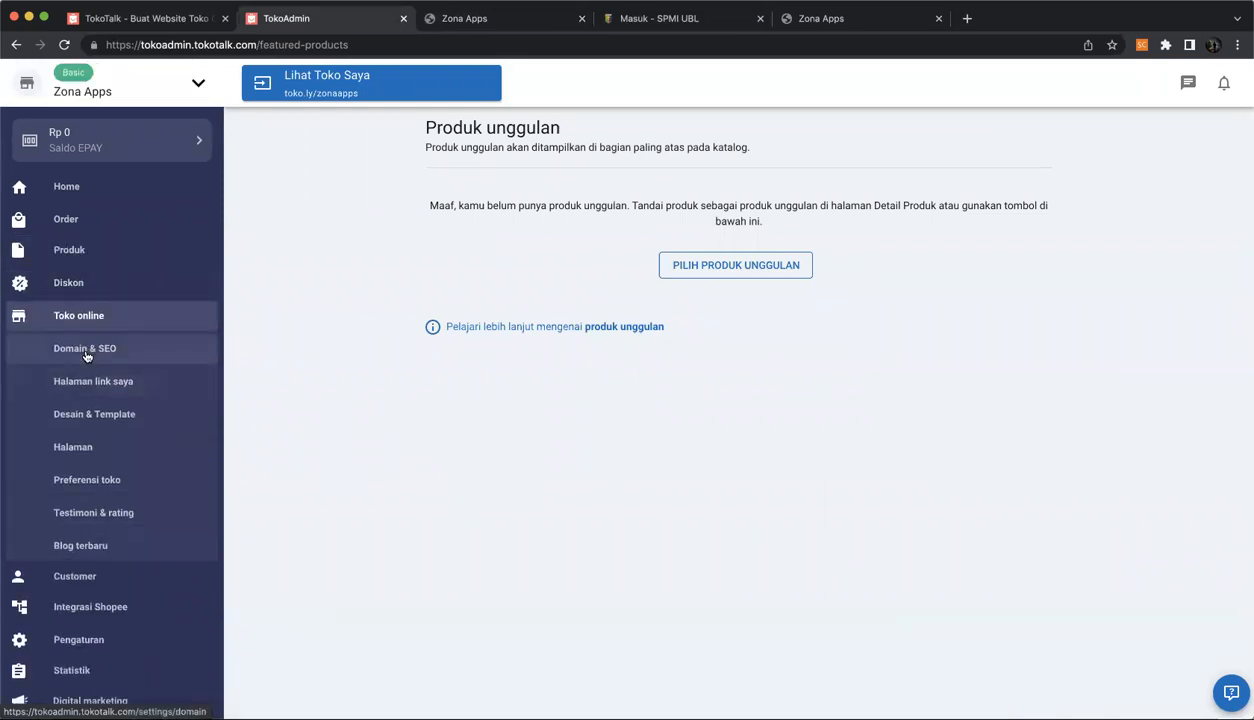
pyautogui.click(85, 352)
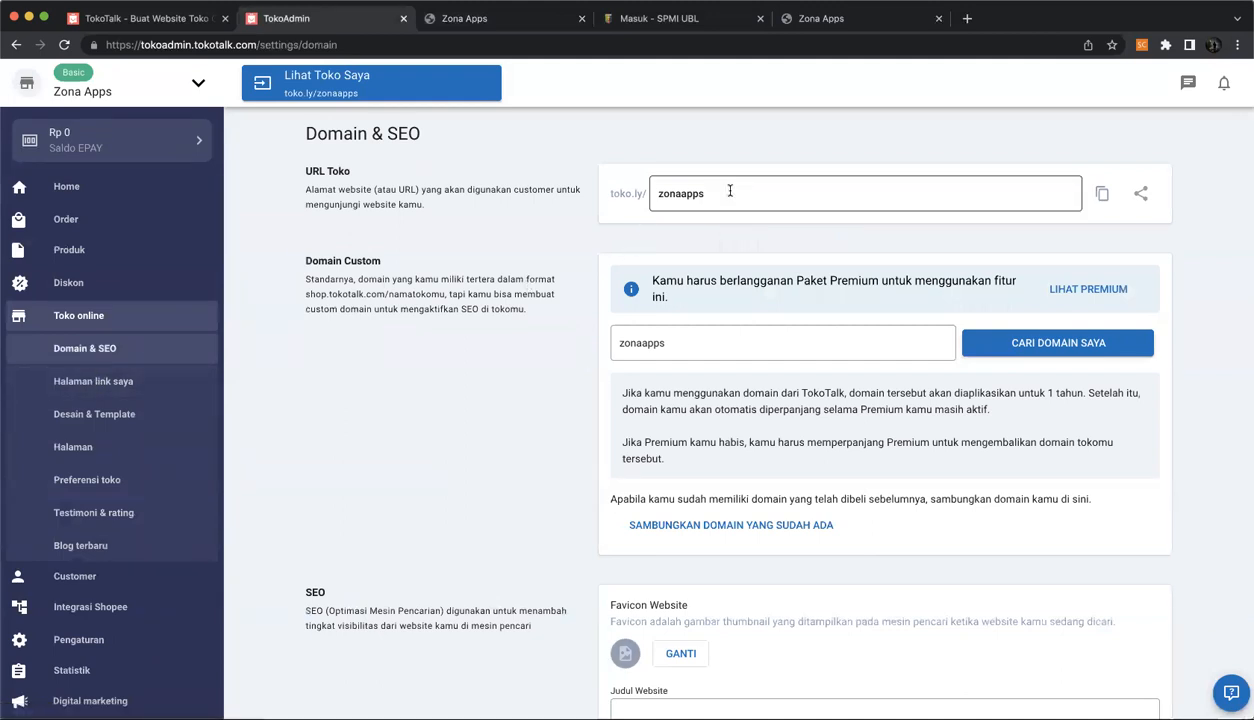
pyautogui.scroll(-5, 383, 440)
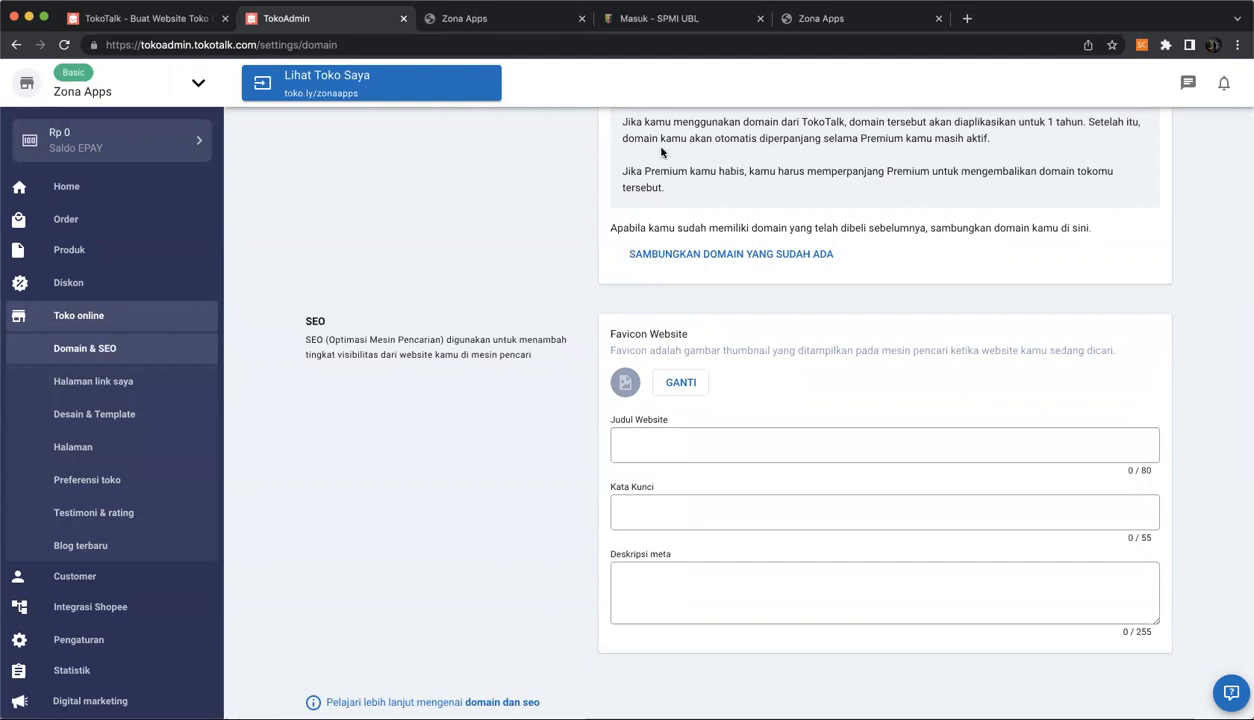
pyautogui.scroll(-2, 150, 480)
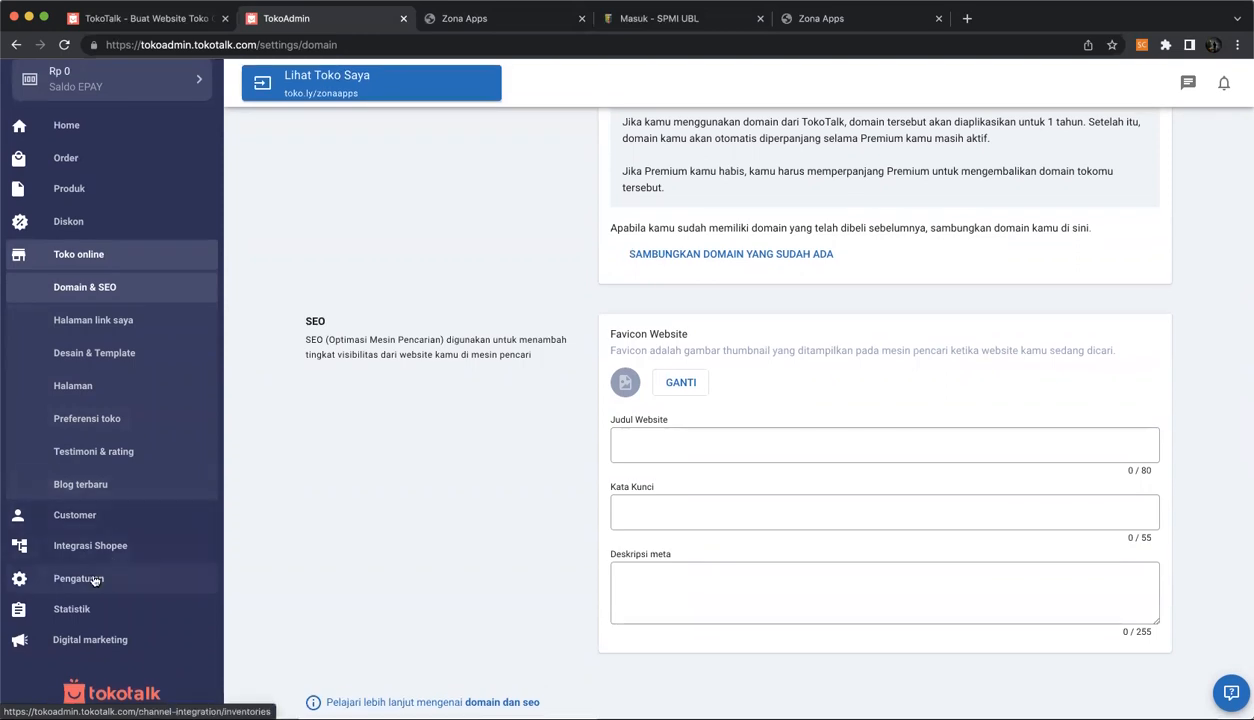
pyautogui.click(80, 607)
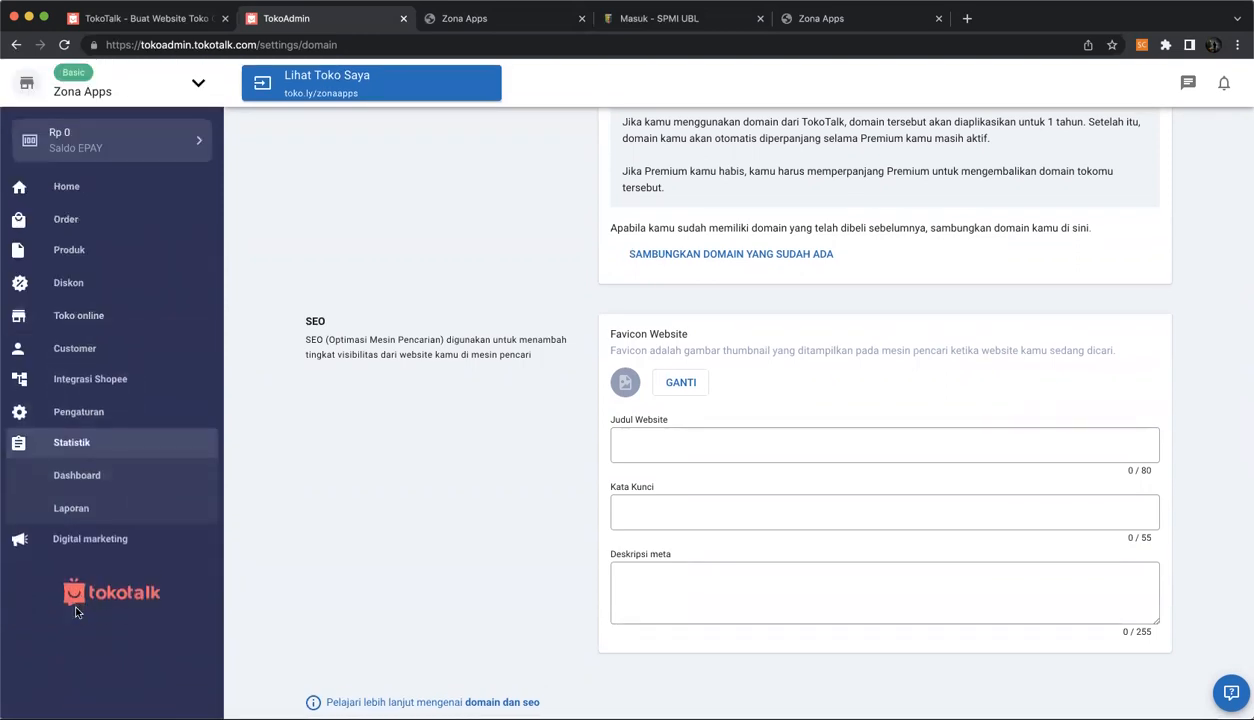
pyautogui.click(80, 475)
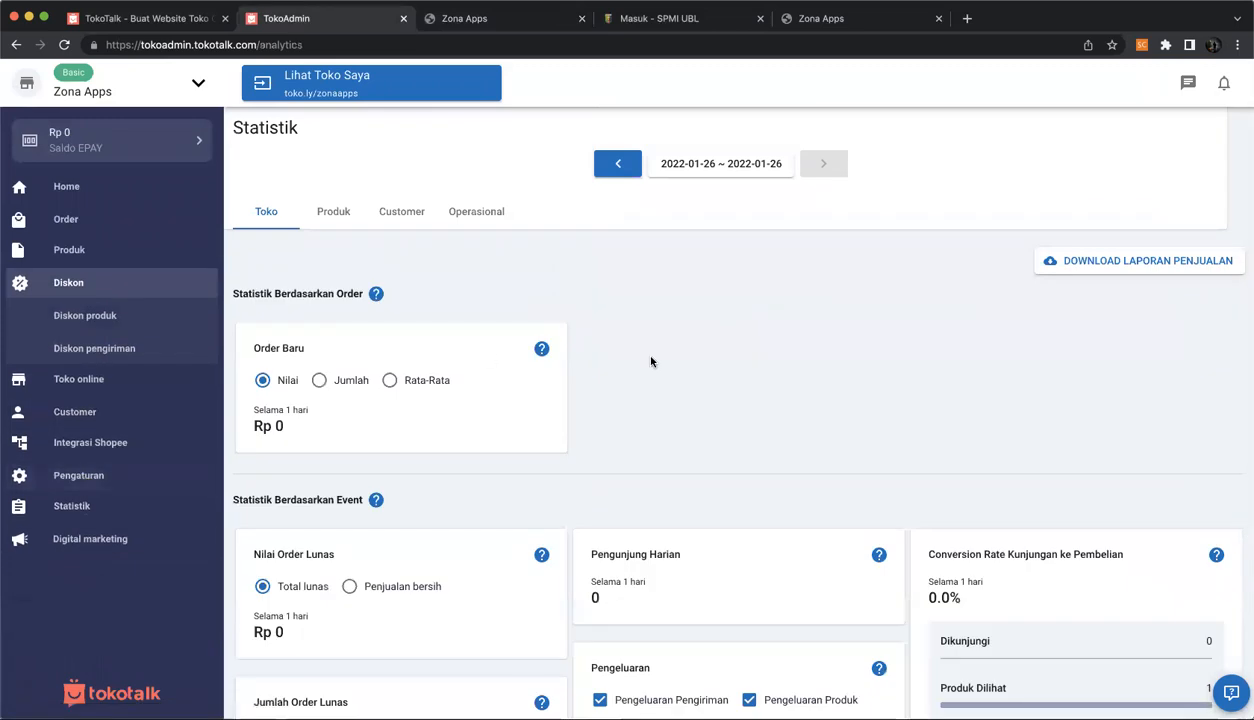
# Step: Review the Statistik conversion panel: 1 product viewed, added to cart and checked out, 0 orders, 0.0% rate
pyautogui.scroll(-5, 651, 360)
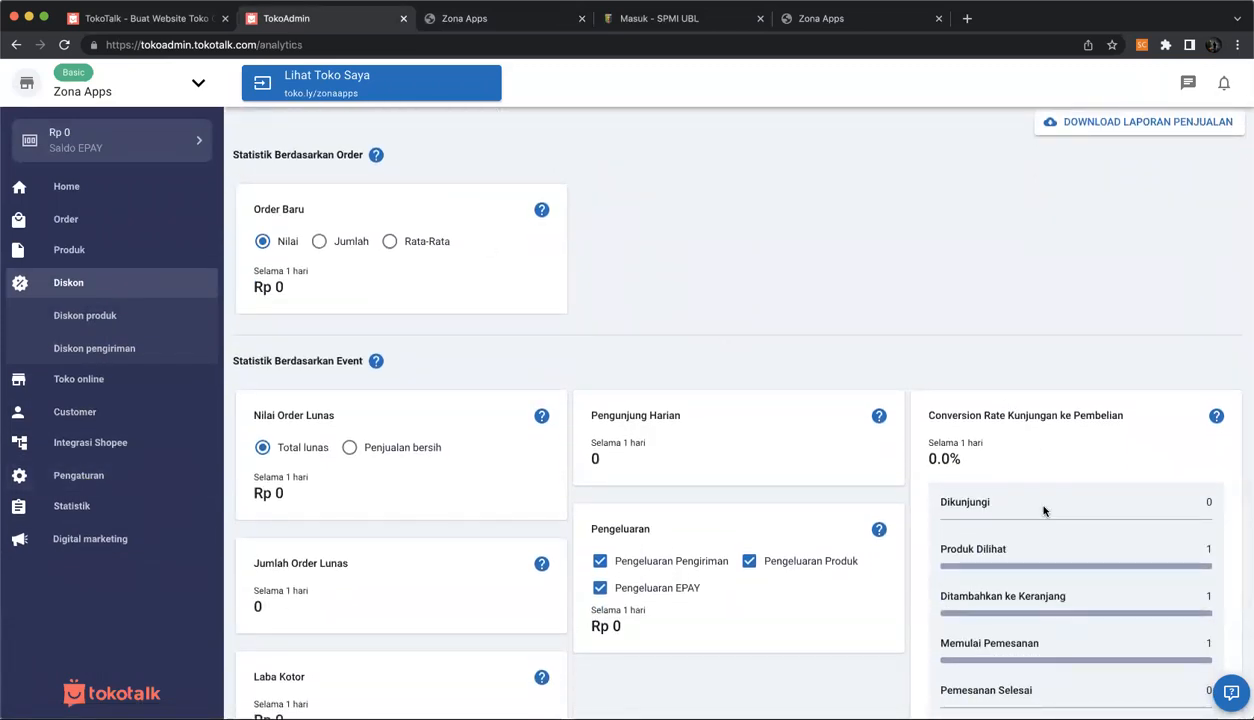
pyautogui.scroll(-4, 1040, 505)
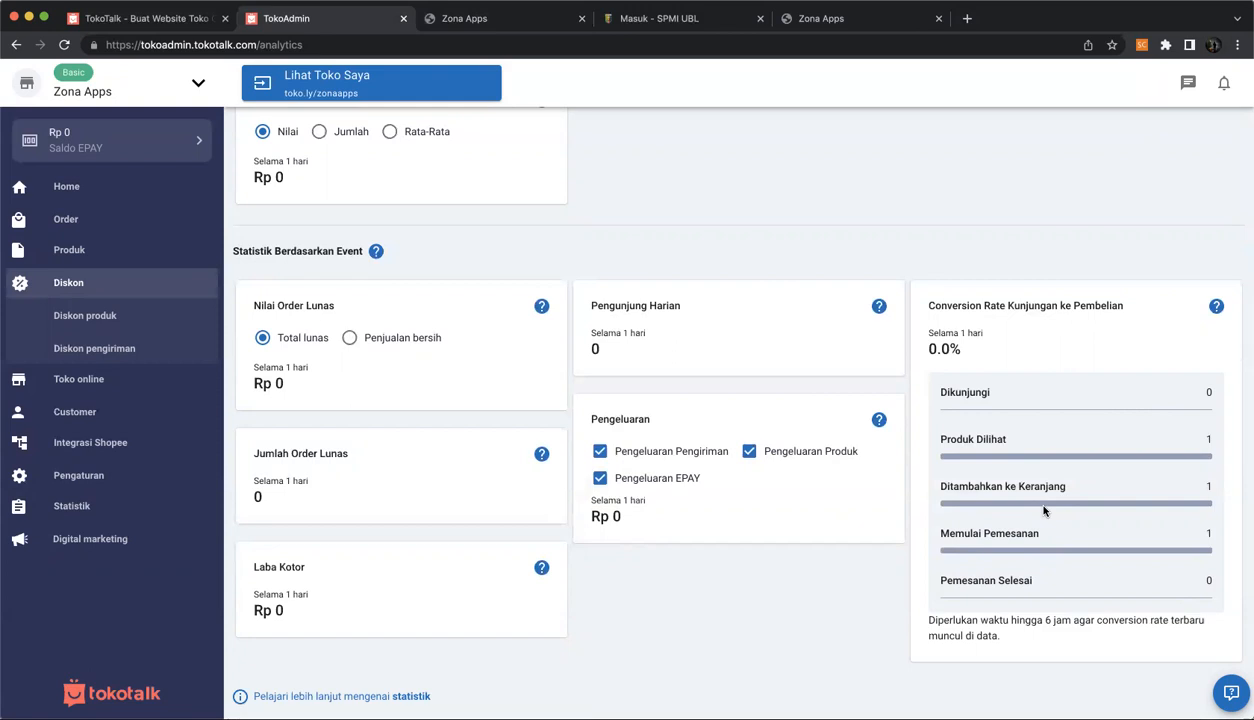
pyautogui.click(29, 90)
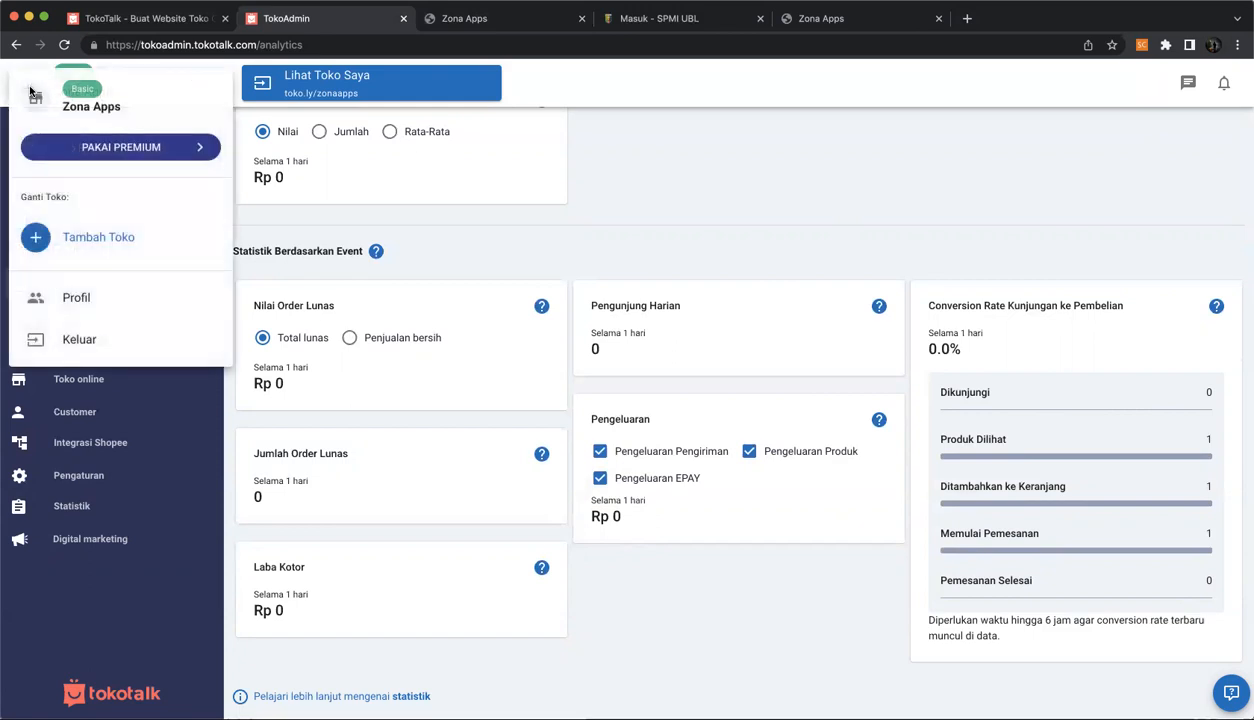
pyautogui.click(709, 201)
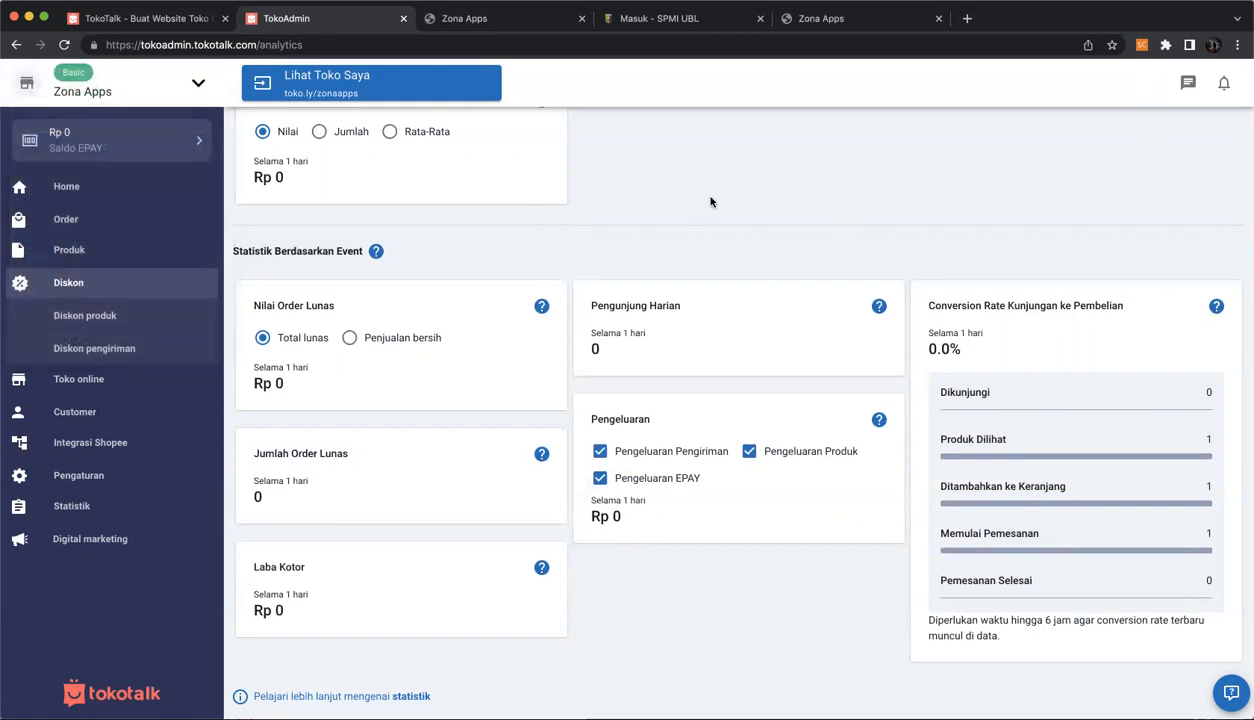